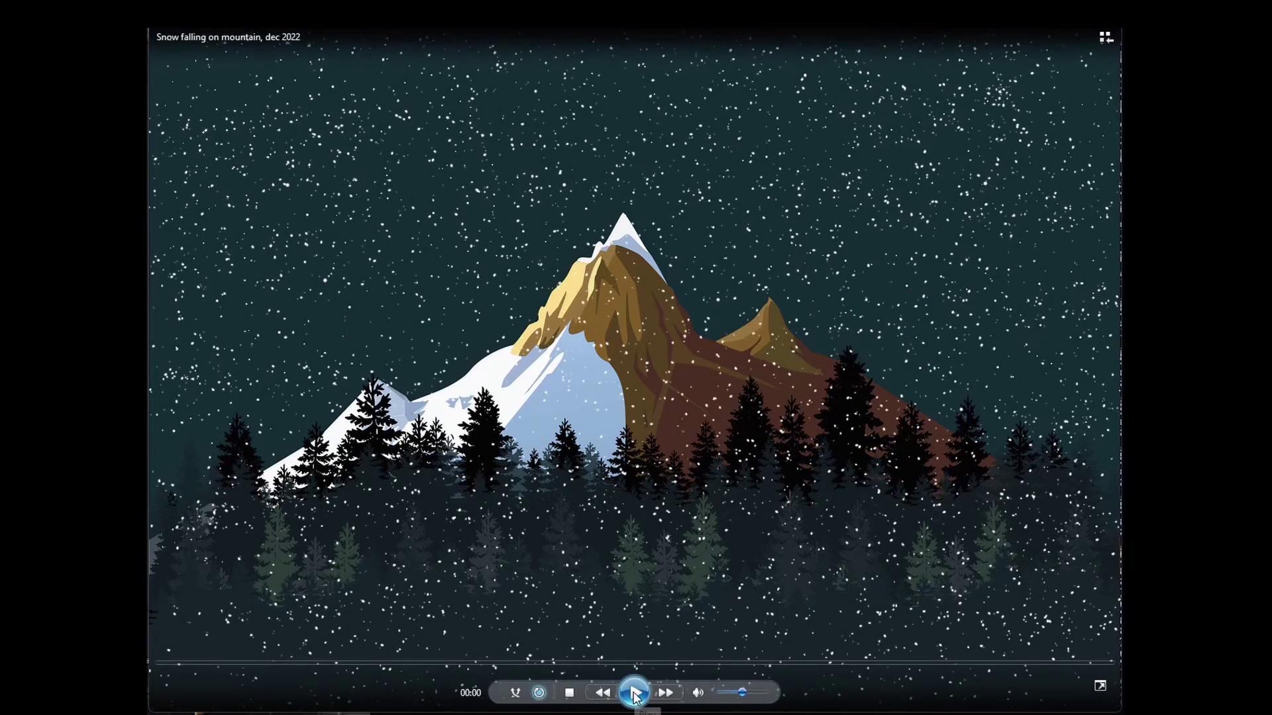
Play the finished video of snow falling on the mountain.
{"action": "left_click", "coordinate": [635, 694]}
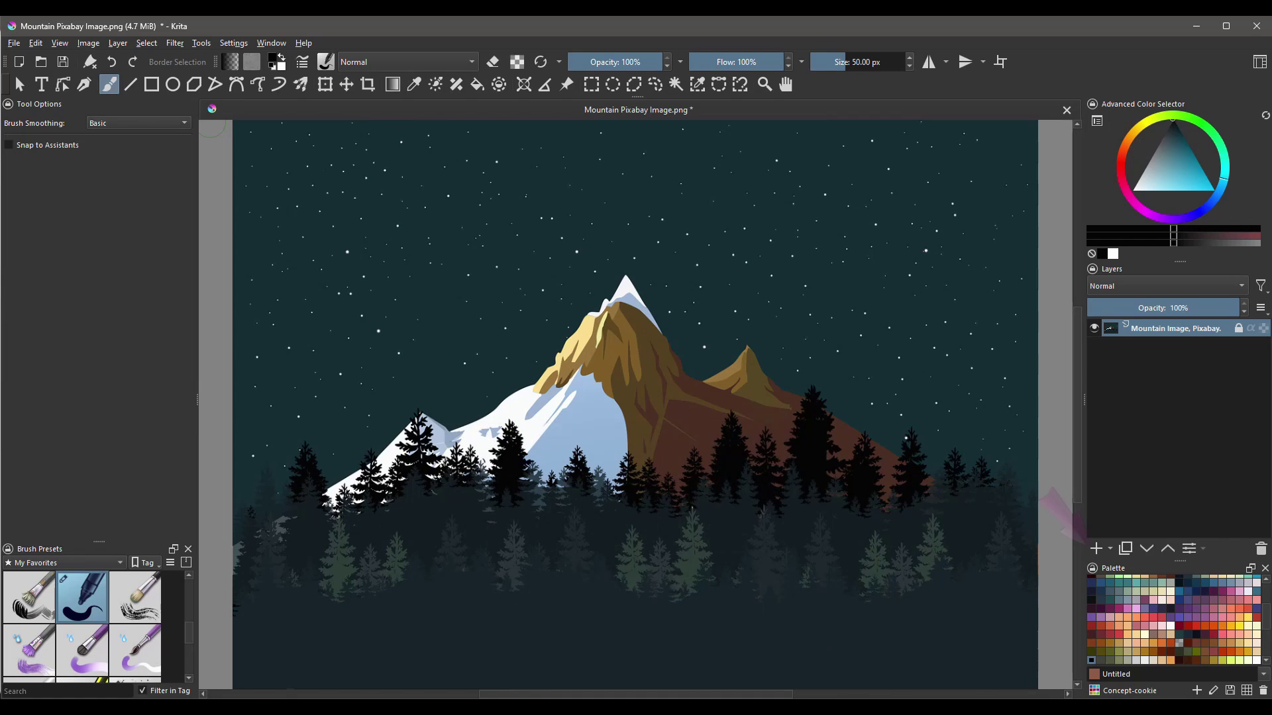
Add a paint layer above the mountain image and search all brush presets for "snow".
{"action": "left_click", "coordinate": [1096, 549]}
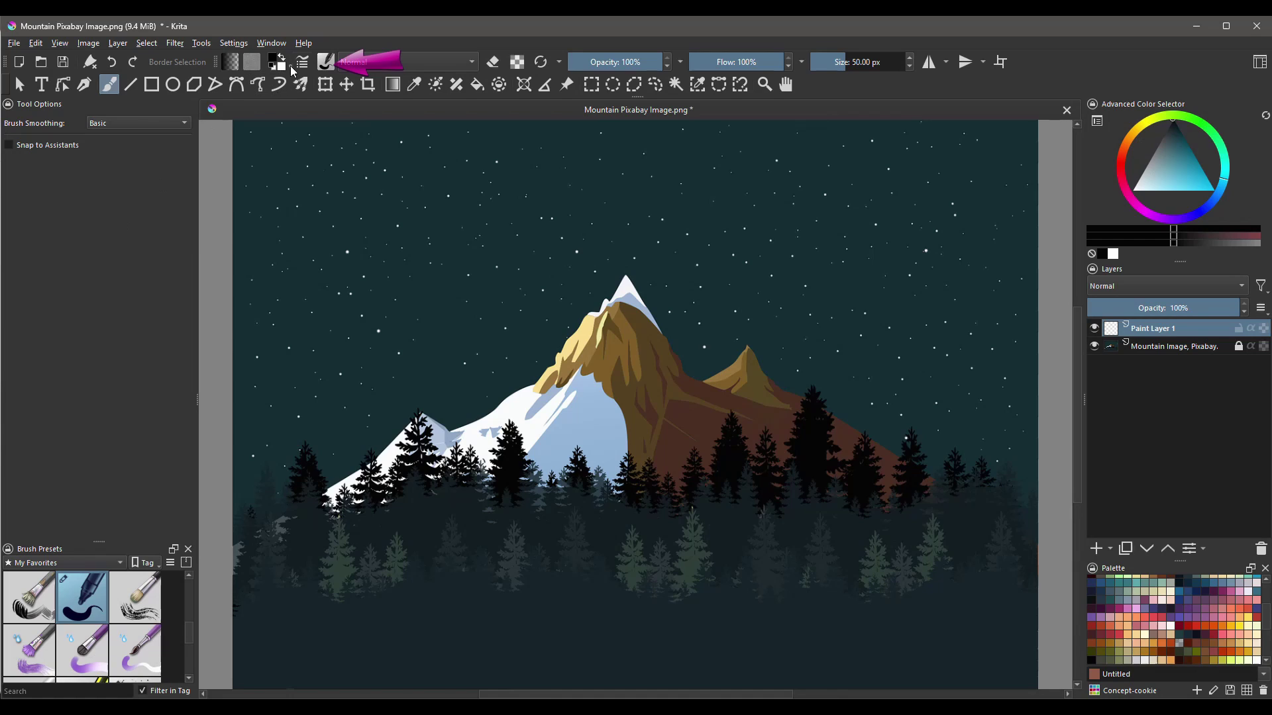
{"action": "left_click", "coordinate": [326, 61]}
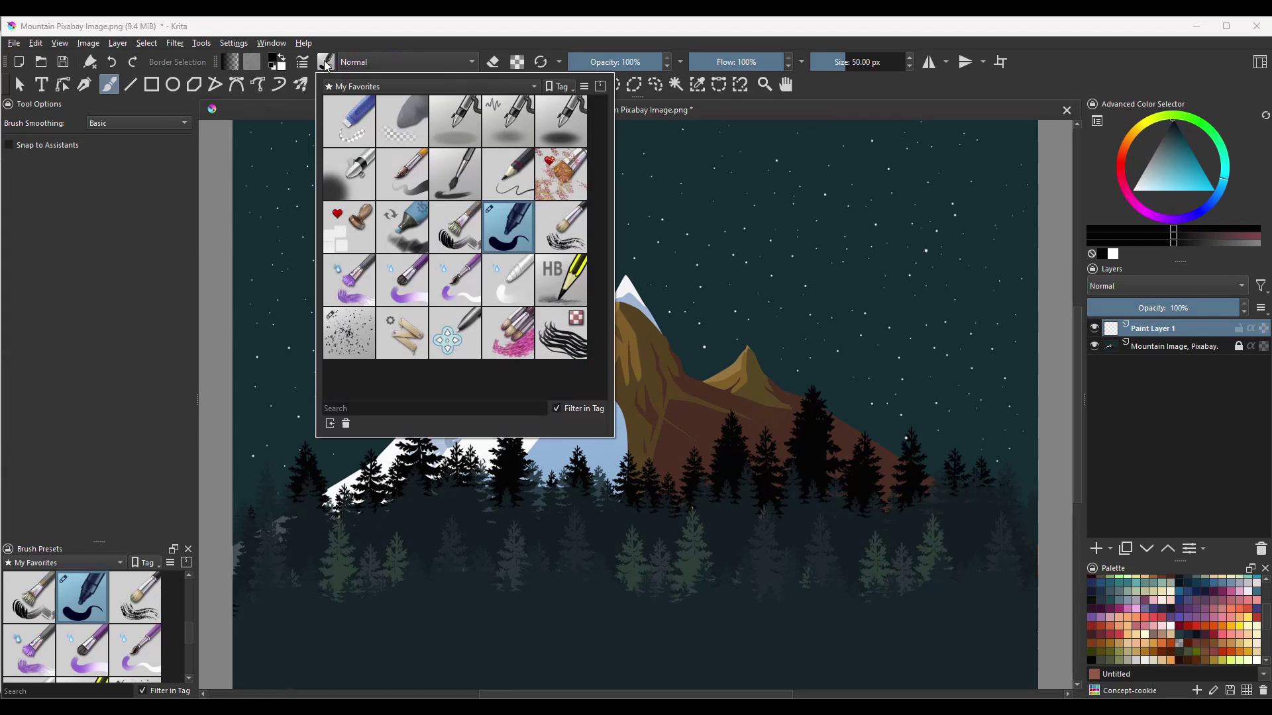
{"action": "left_click", "coordinate": [534, 87]}
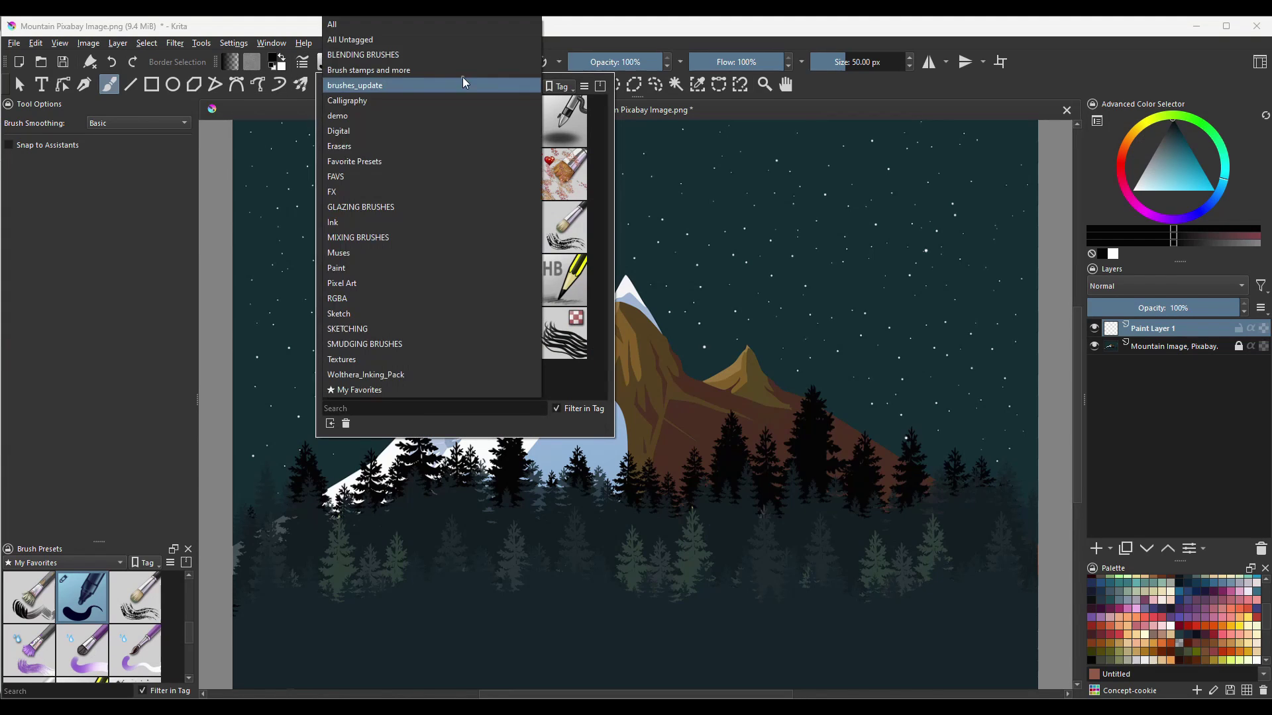
{"action": "left_click", "coordinate": [340, 28]}
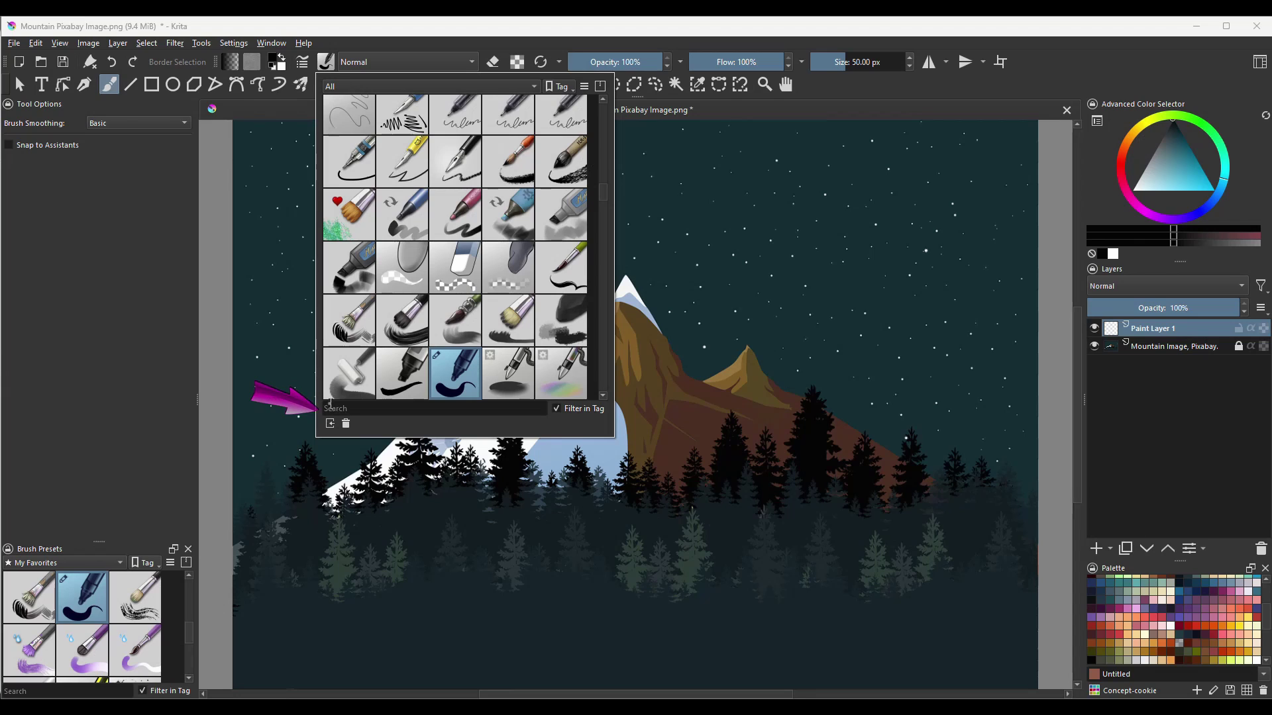
{"action": "type", "text": "snow"}
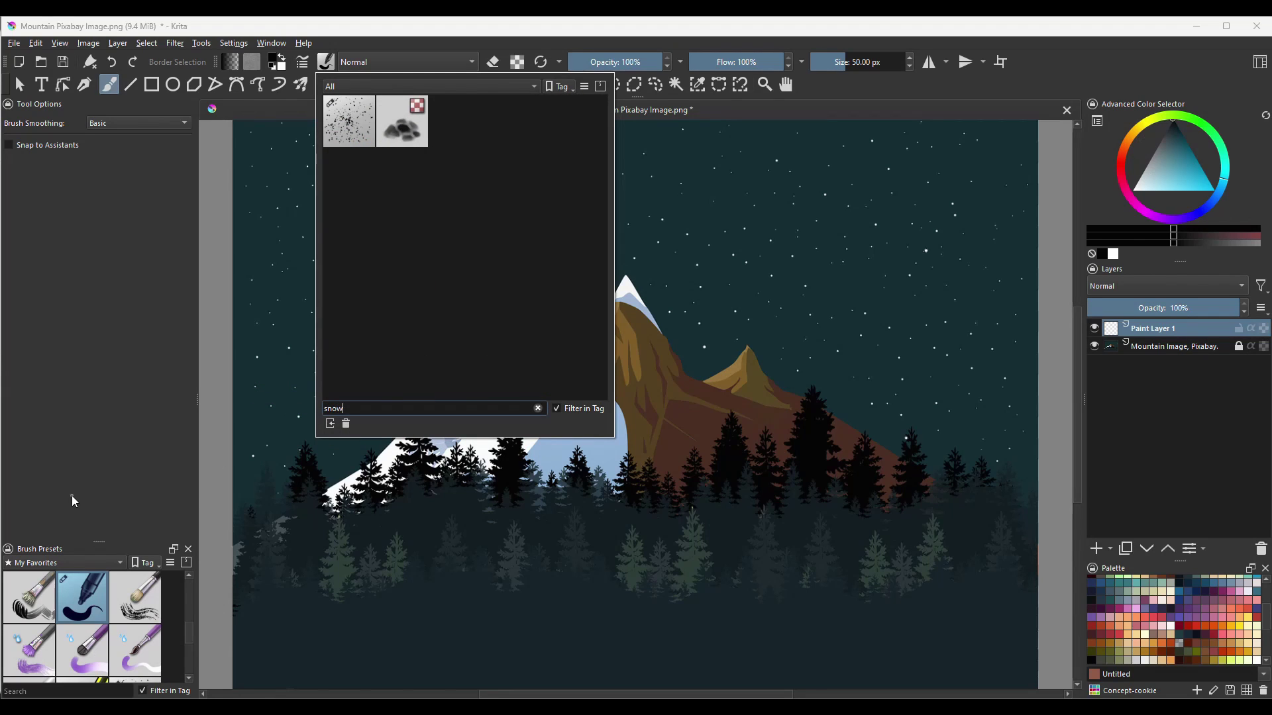
{"action": "mouse_move", "coordinate": [352, 136]}
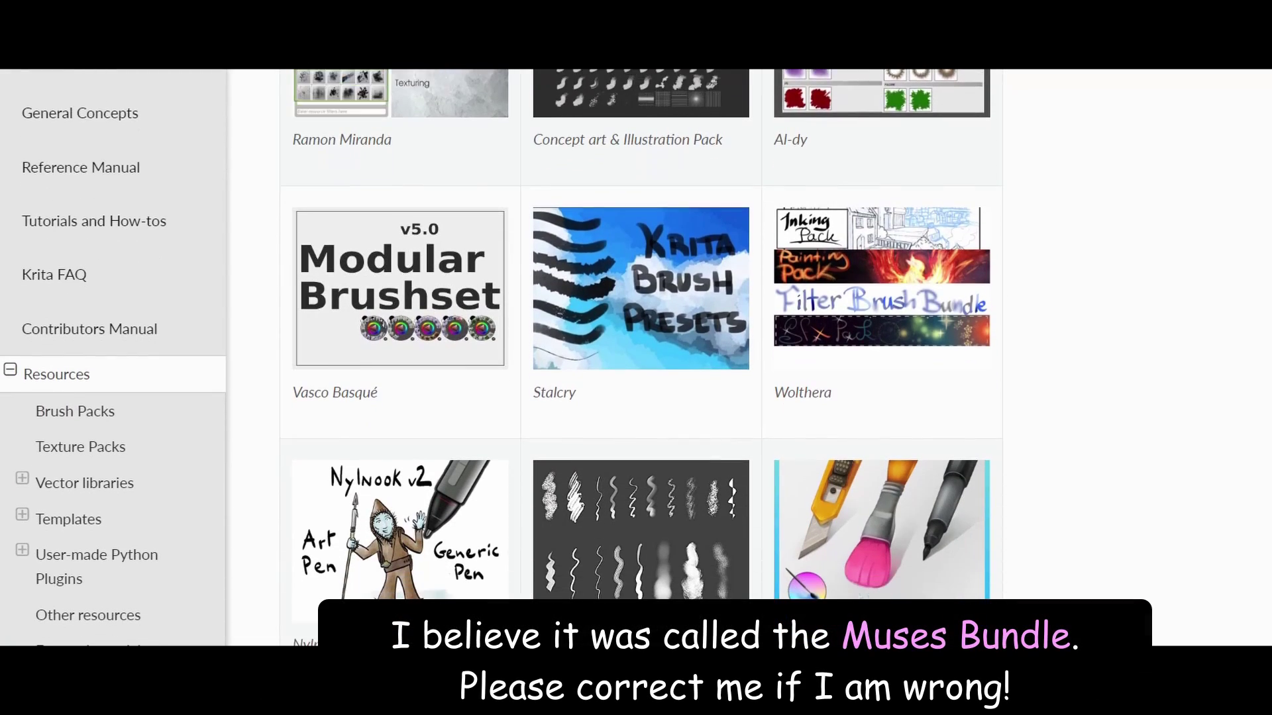
Browse the downloadable brush packs on the Krita resources page for a bundle with a snow brush.
{"action": "scroll", "coordinate": [636, 358], "scroll_direction": "down", "scroll_amount": 4}
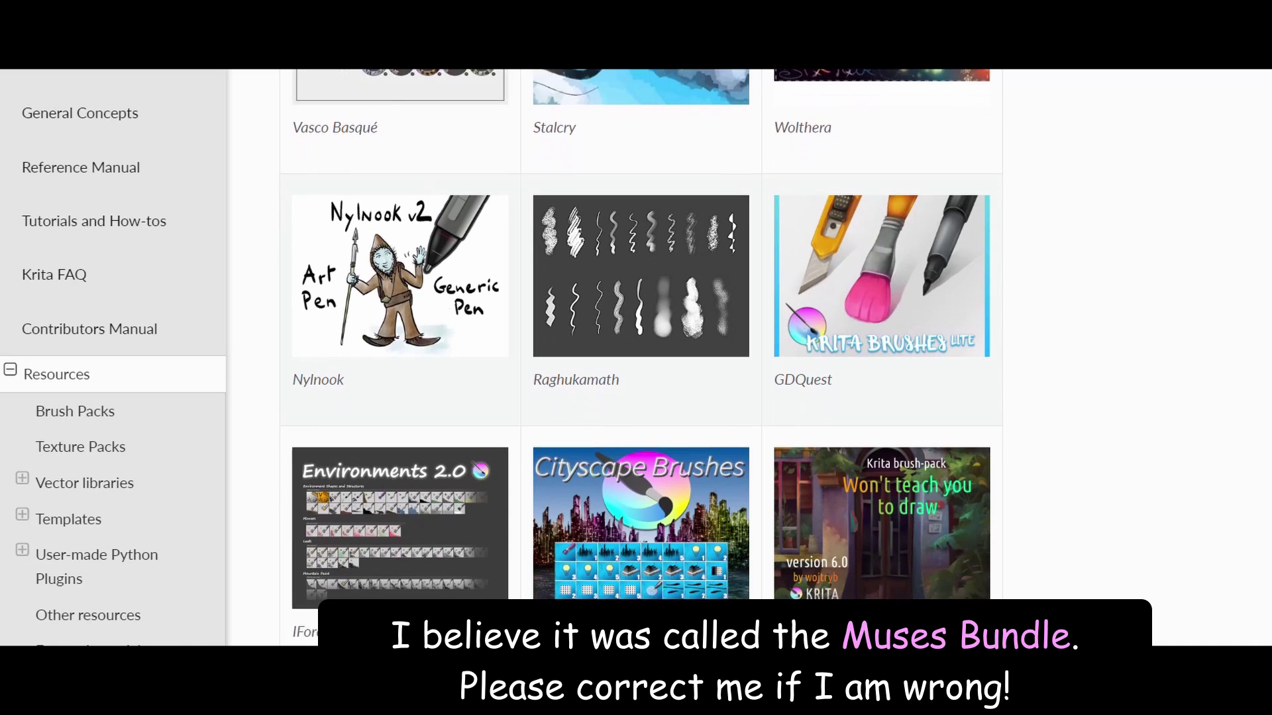
{"action": "scroll", "coordinate": [641, 357], "scroll_direction": "down", "scroll_amount": 5}
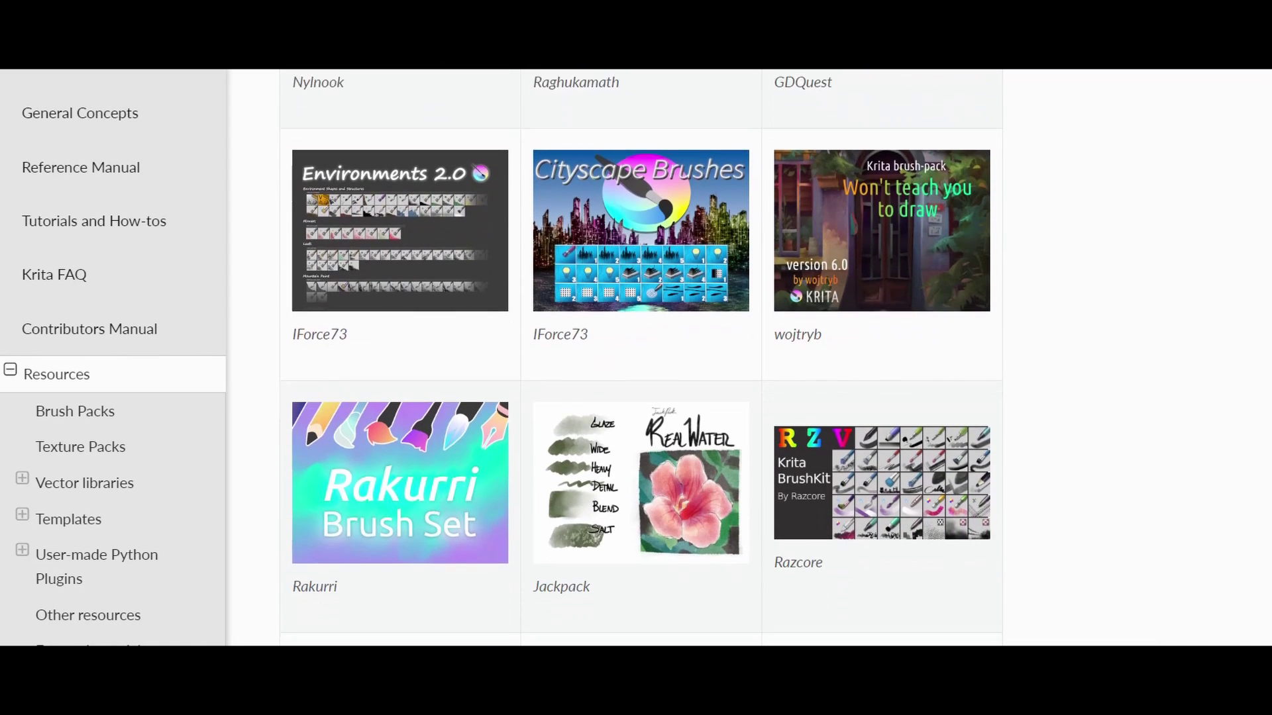
{"action": "scroll", "coordinate": [641, 357], "scroll_direction": "down", "scroll_amount": 3}
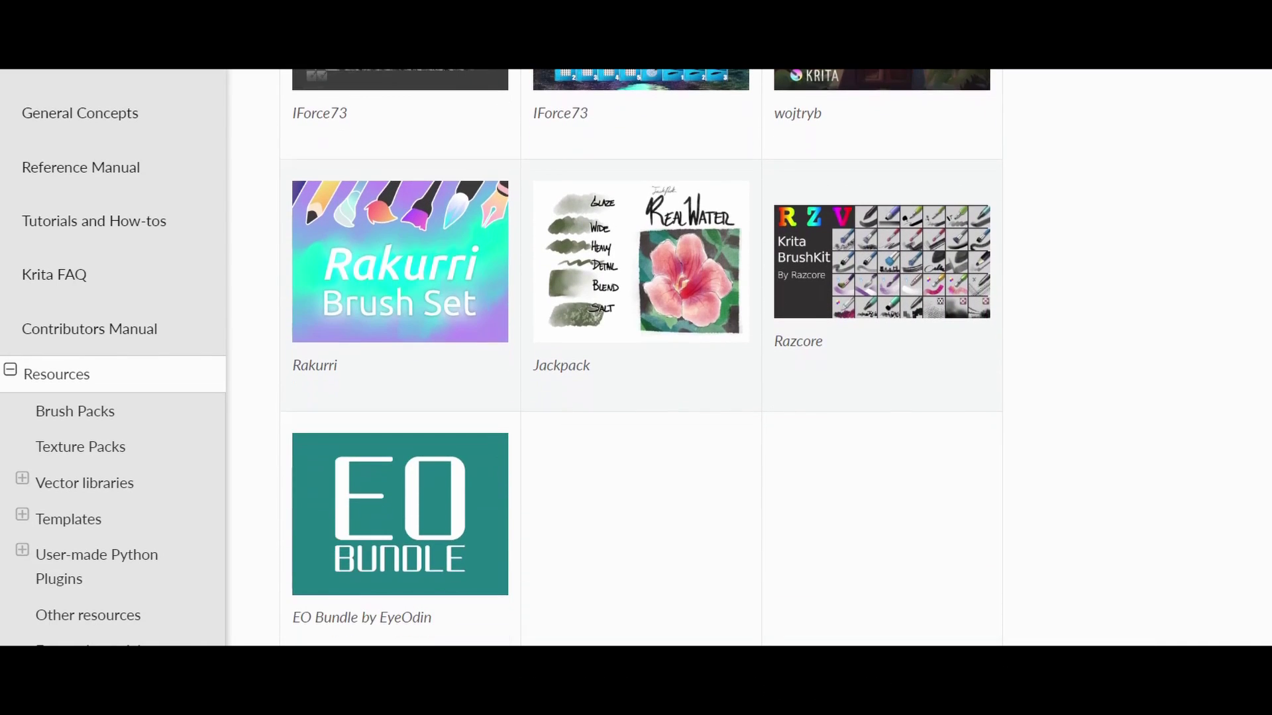
{"action": "scroll", "coordinate": [642, 358], "scroll_direction": "down", "scroll_amount": 1}
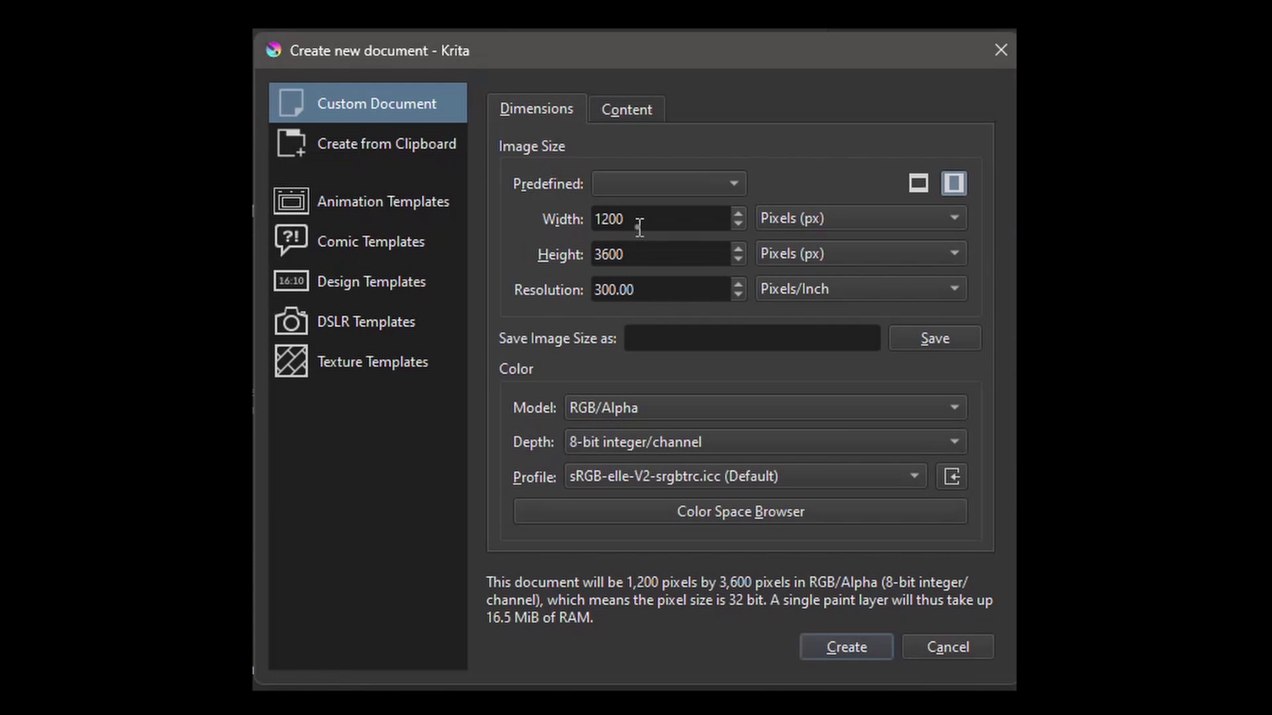
Create a new custom document 500 px wide and 500 px high.
{"action": "left_click_drag", "start_coordinate": [639, 221], "coordinate": [510, 220]}
{"action": "type", "text": "500"}
{"action": "left_click_drag", "start_coordinate": [718, 252], "coordinate": [500, 260]}
{"action": "type", "text": "500"}
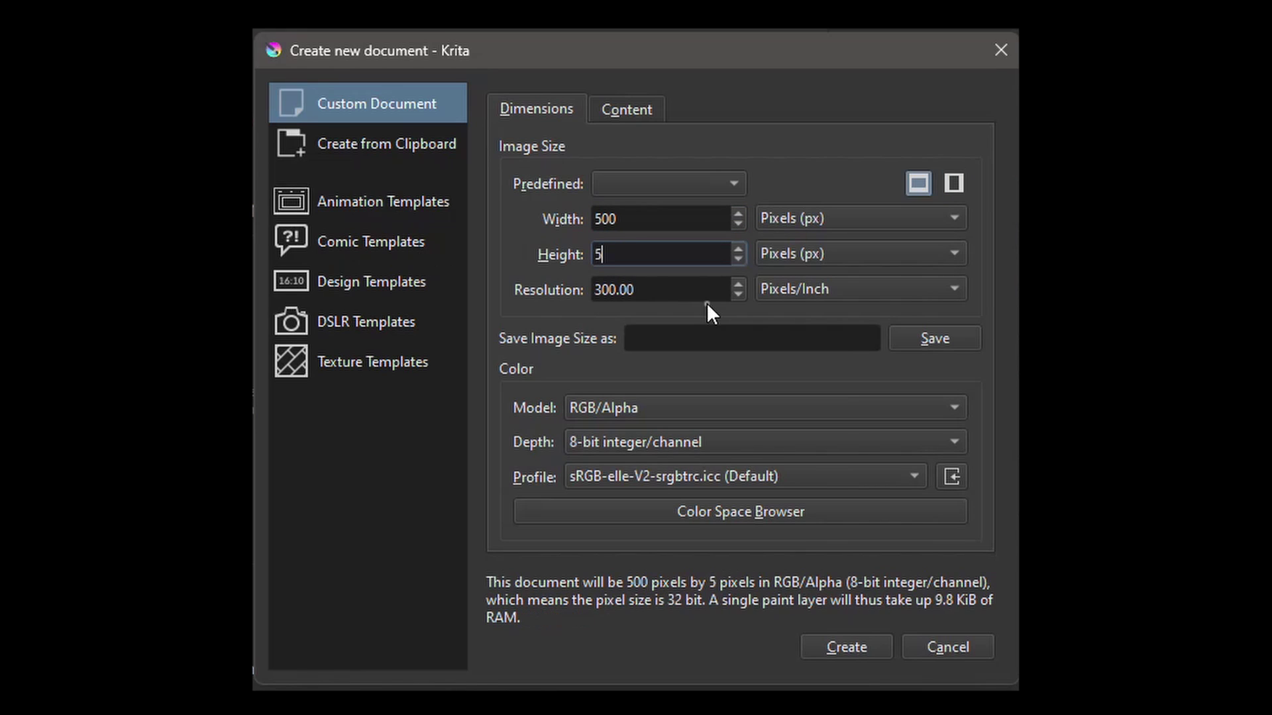
{"action": "left_click", "coordinate": [861, 650]}
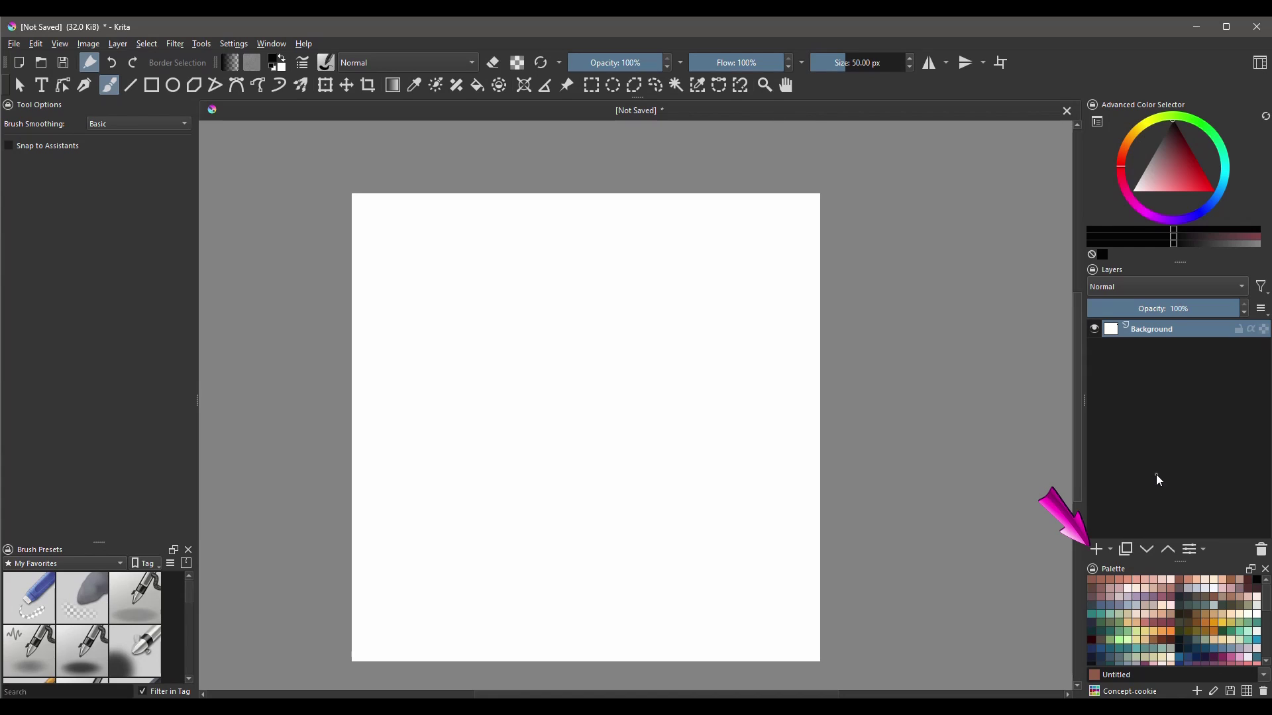
Add a paint layer and delete the Background layer so the canvas is transparent.
{"action": "left_click", "coordinate": [1101, 551]}
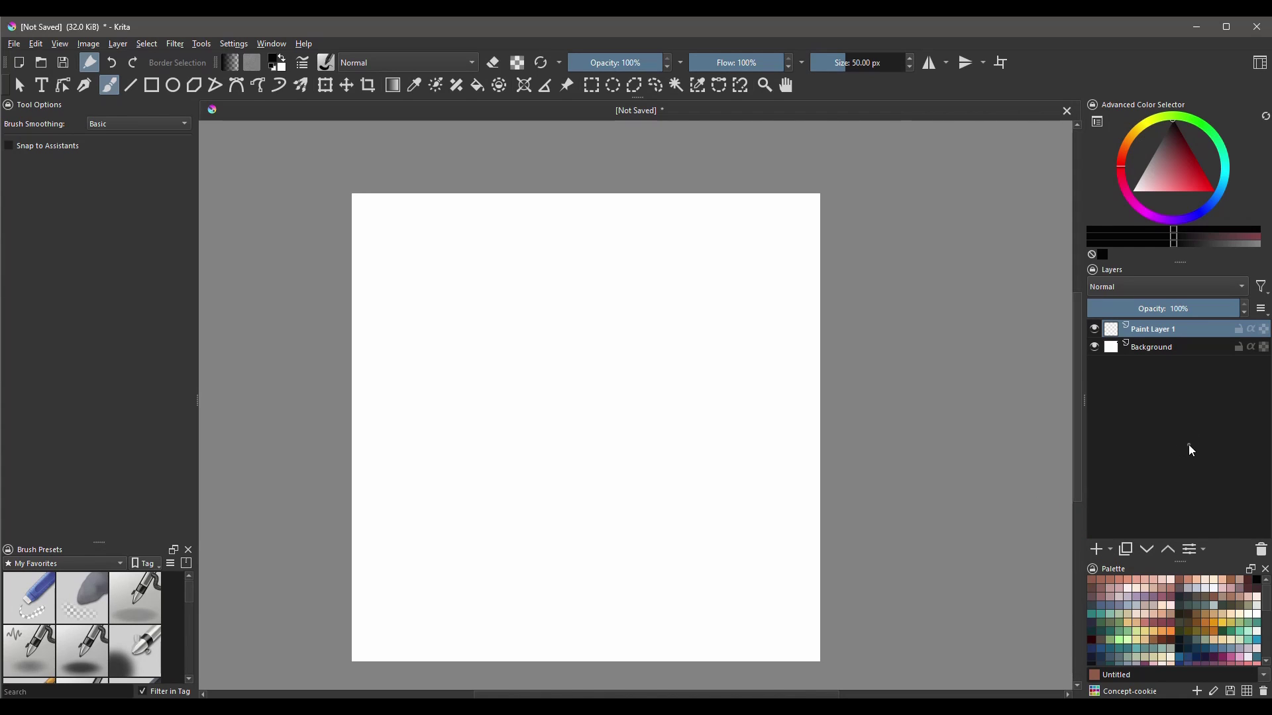
{"action": "left_click", "coordinate": [1164, 348]}
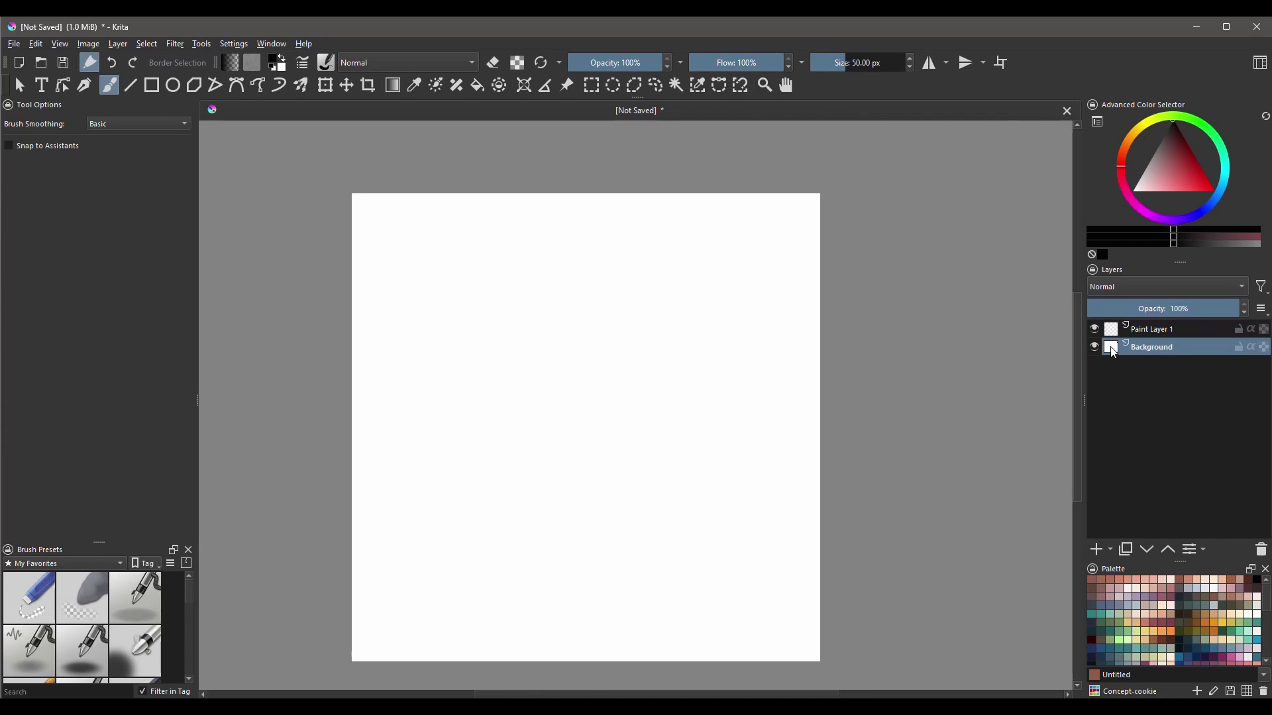
{"action": "left_click", "coordinate": [1262, 548]}
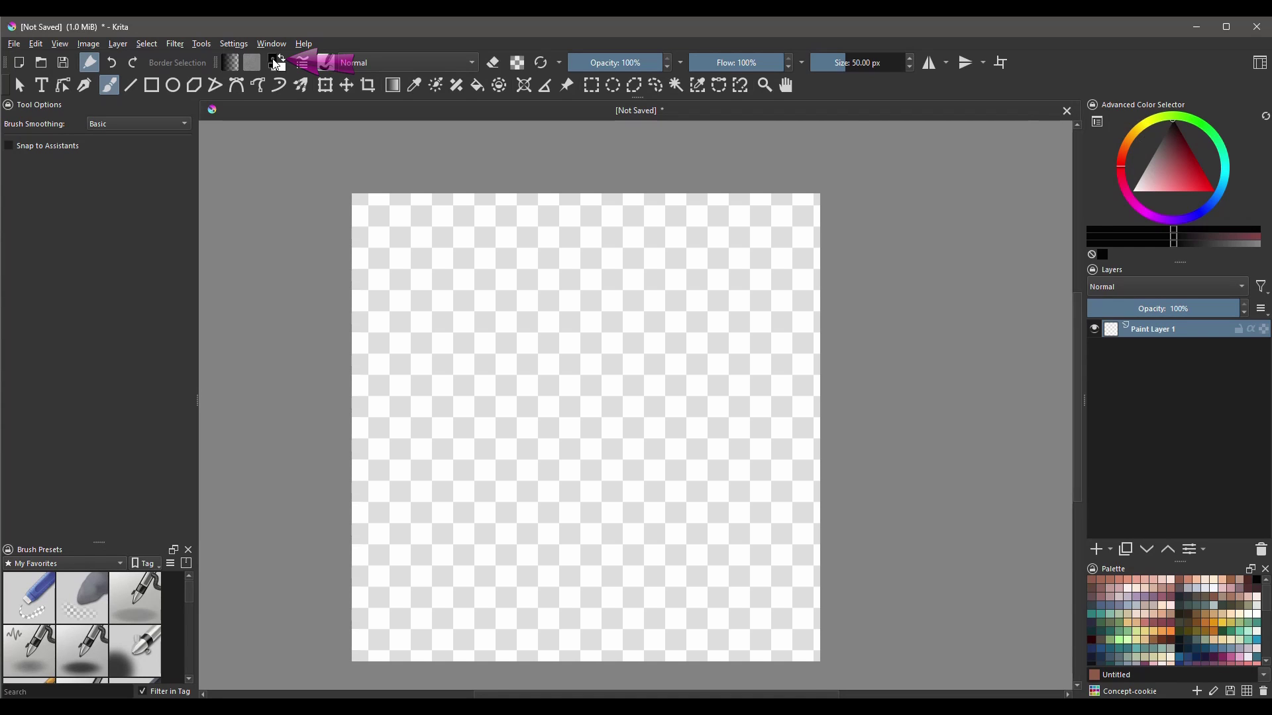
Paint a loose cluster of black dots in the upper middle of the canvas, varying the brush size between dots.
{"action": "left_click", "coordinate": [833, 64]}
{"action": "left_click", "coordinate": [543, 328]}
{"action": "left_click", "coordinate": [828, 64]}
{"action": "left_click", "coordinate": [823, 64]}
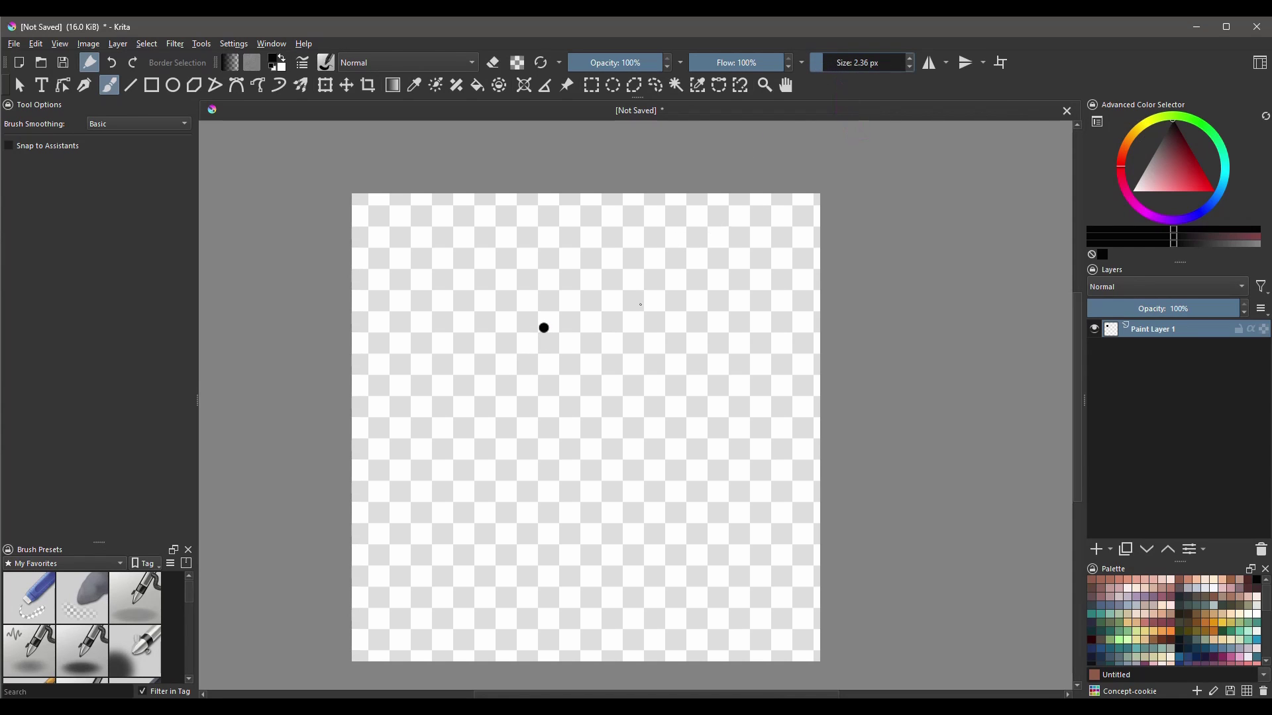
{"action": "left_click", "coordinate": [574, 303]}
{"action": "left_click", "coordinate": [821, 64]}
{"action": "left_click", "coordinate": [581, 326]}
{"action": "left_click", "coordinate": [825, 64]}
{"action": "left_click", "coordinate": [535, 289]}
{"action": "left_click", "coordinate": [572, 282]}
{"action": "left_click", "coordinate": [509, 255]}
{"action": "left_click", "coordinate": [599, 305]}
{"action": "left_click", "coordinate": [625, 315]}
{"action": "left_click", "coordinate": [538, 382]}
{"action": "left_click", "coordinate": [827, 64]}
{"action": "left_click", "coordinate": [826, 64]}
{"action": "left_click", "coordinate": [550, 255]}
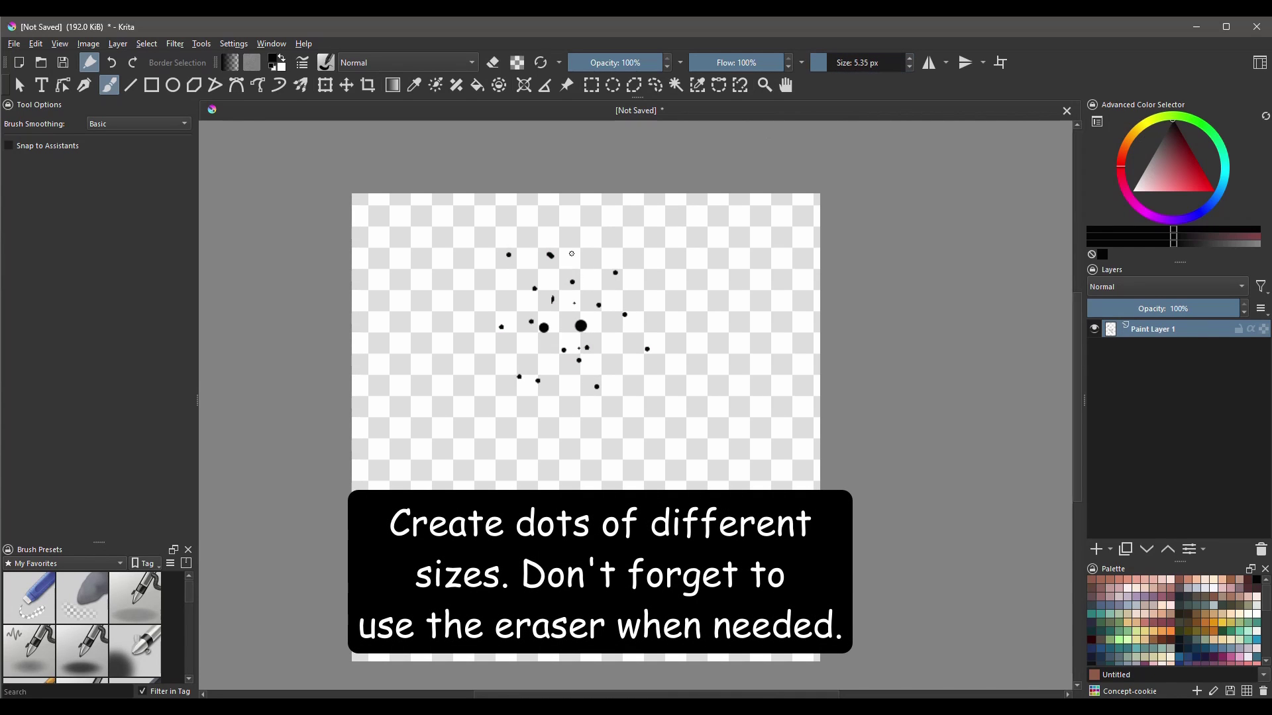
Fill the gaps in the cluster with more small black dots and erase the two oversized dots in its centre.
{"action": "left_click", "coordinate": [820, 63]}
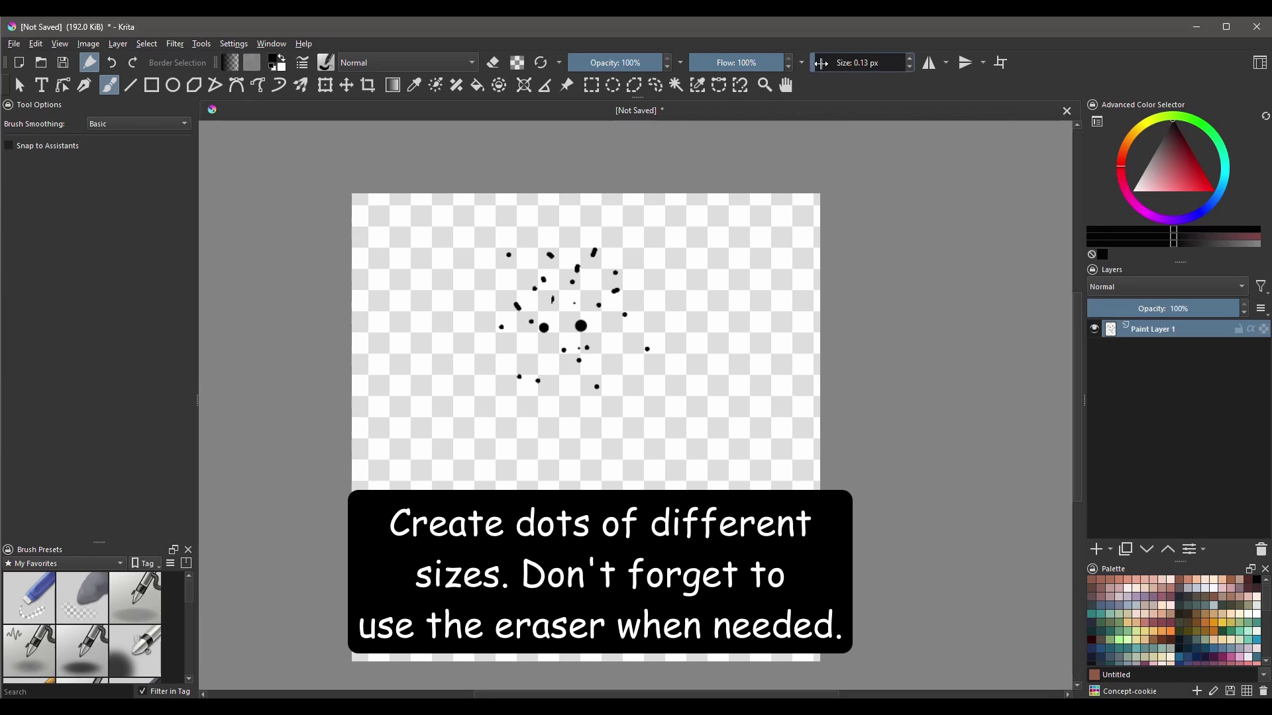
{"action": "left_click", "coordinate": [825, 63]}
{"action": "left_click", "coordinate": [558, 399]}
{"action": "left_click", "coordinate": [542, 348]}
{"action": "left_click", "coordinate": [560, 332]}
{"action": "left_click", "coordinate": [563, 320]}
{"action": "key", "text": "e"}
{"action": "key", "text": "e"}
{"action": "left_click", "coordinate": [590, 322]}
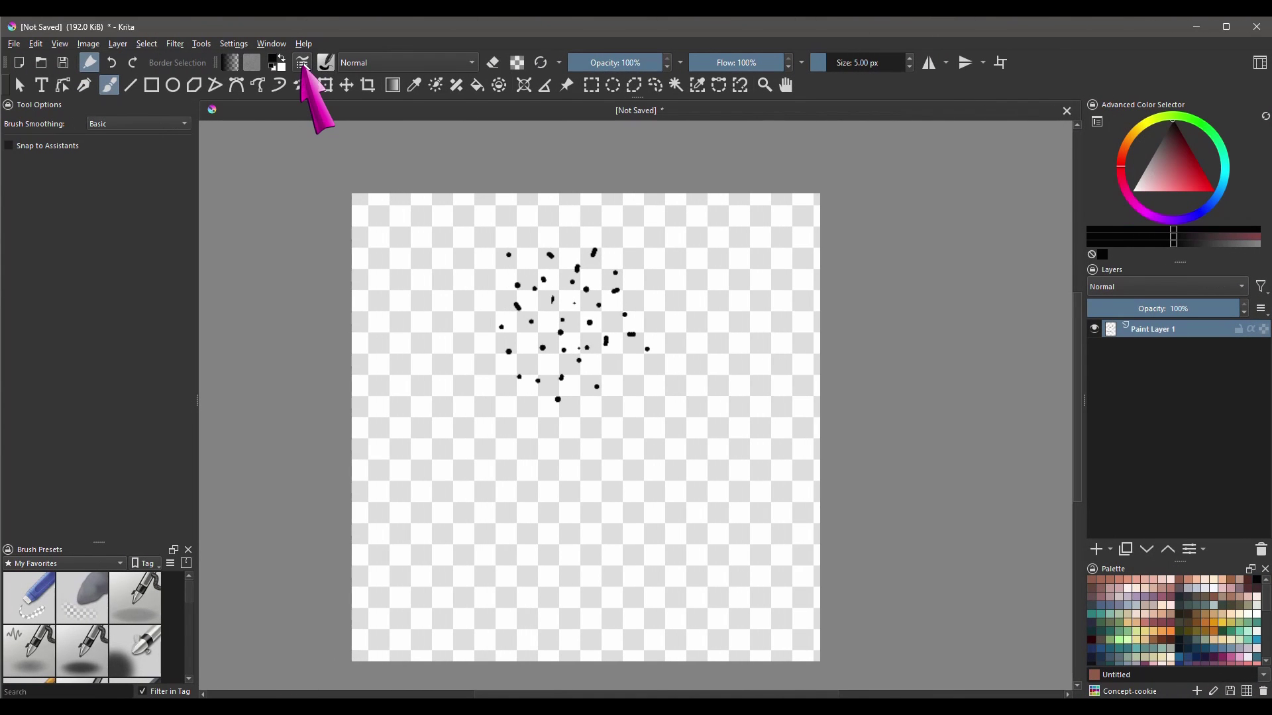
Save the dot cluster as a predefined stamp brush tip named CH-Snow with Regular style and mask created from color.
{"action": "left_click", "coordinate": [303, 64]}
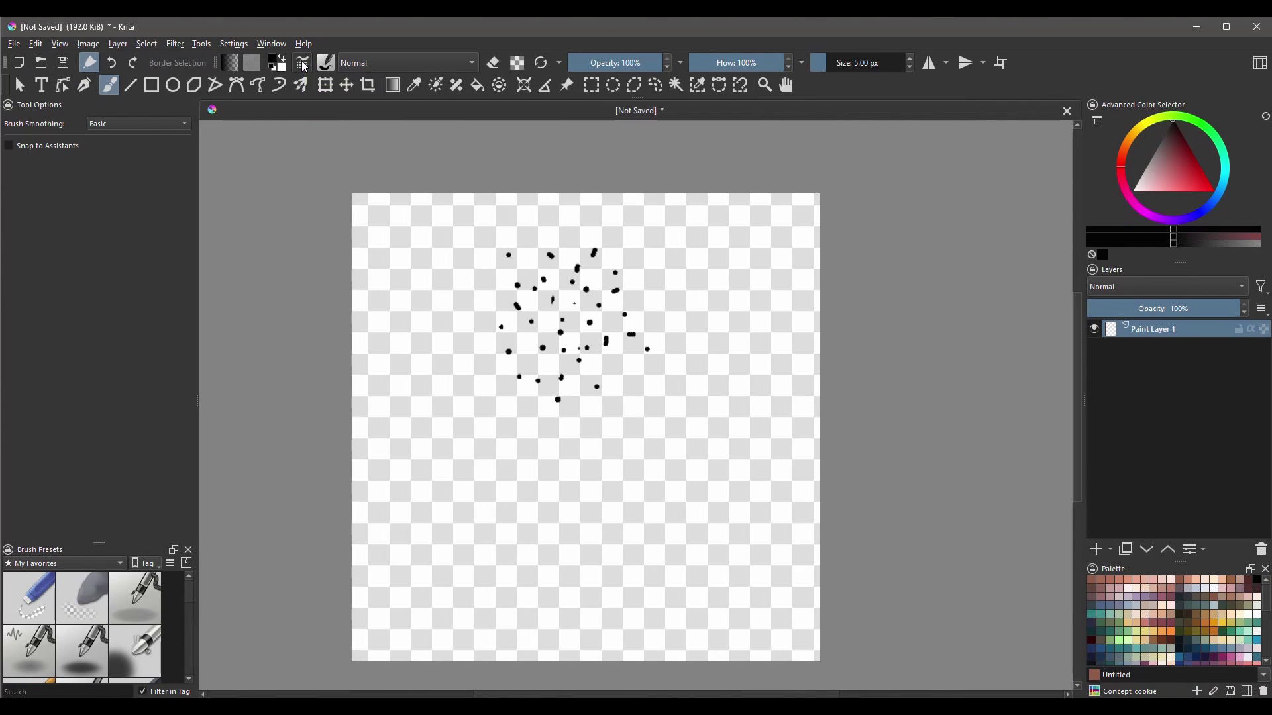
{"action": "left_click", "coordinate": [561, 217]}
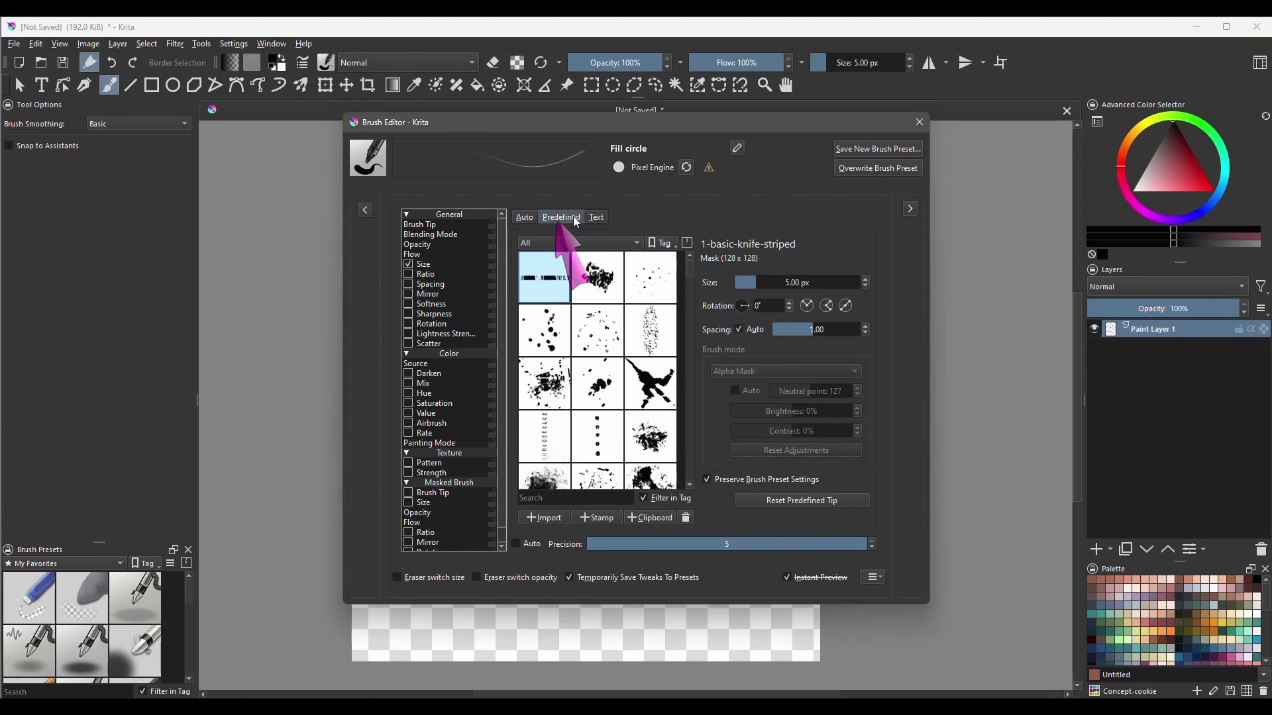
{"action": "left_click", "coordinate": [597, 518]}
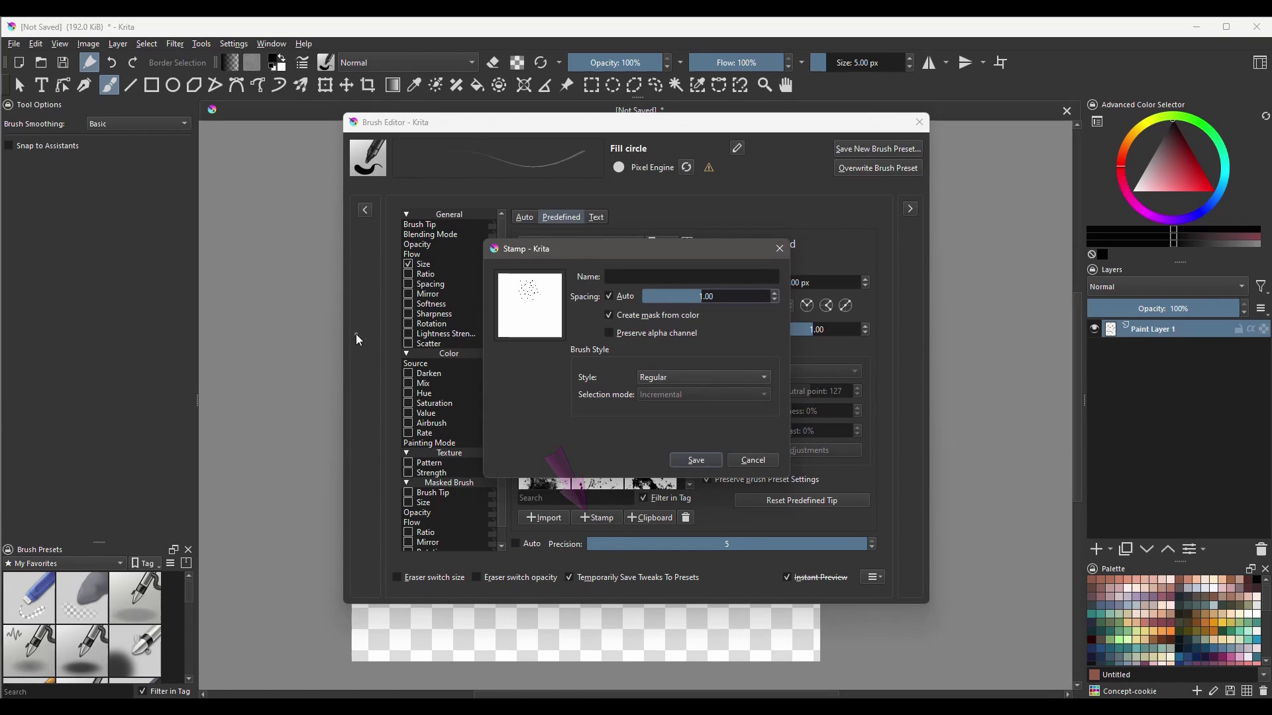
{"action": "left_click", "coordinate": [624, 277]}
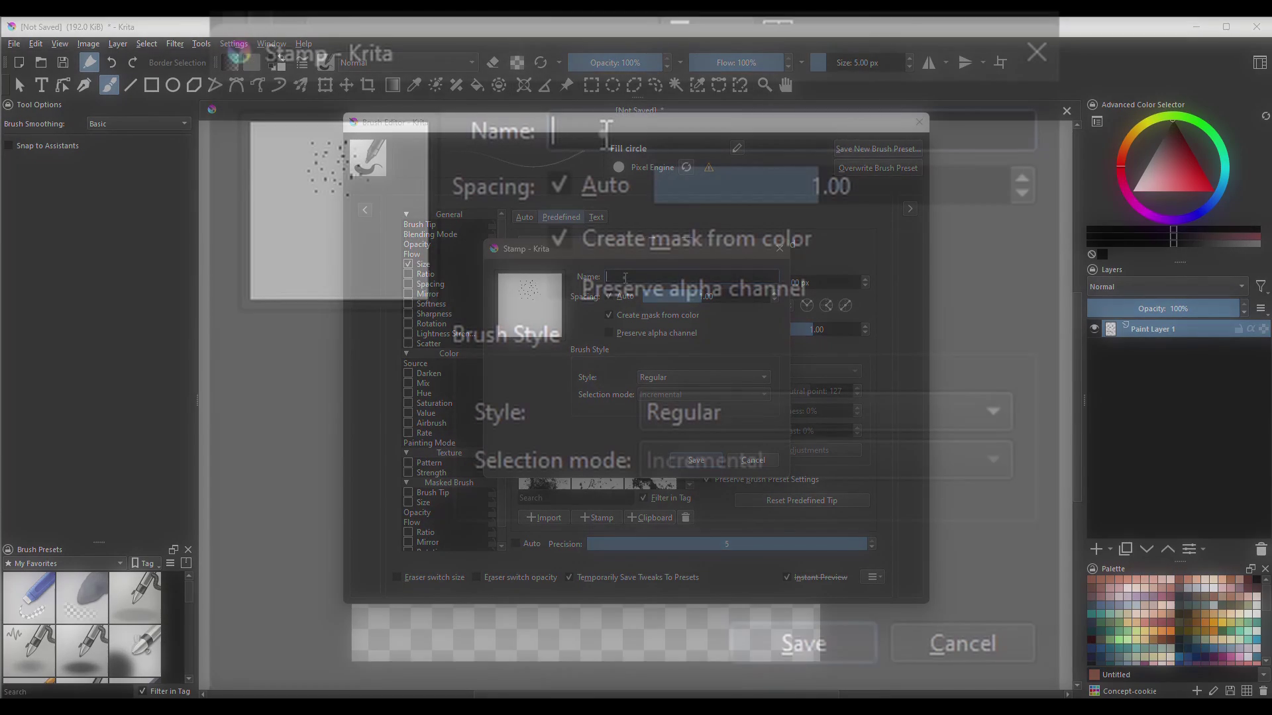
{"action": "type", "text": "CH_"}
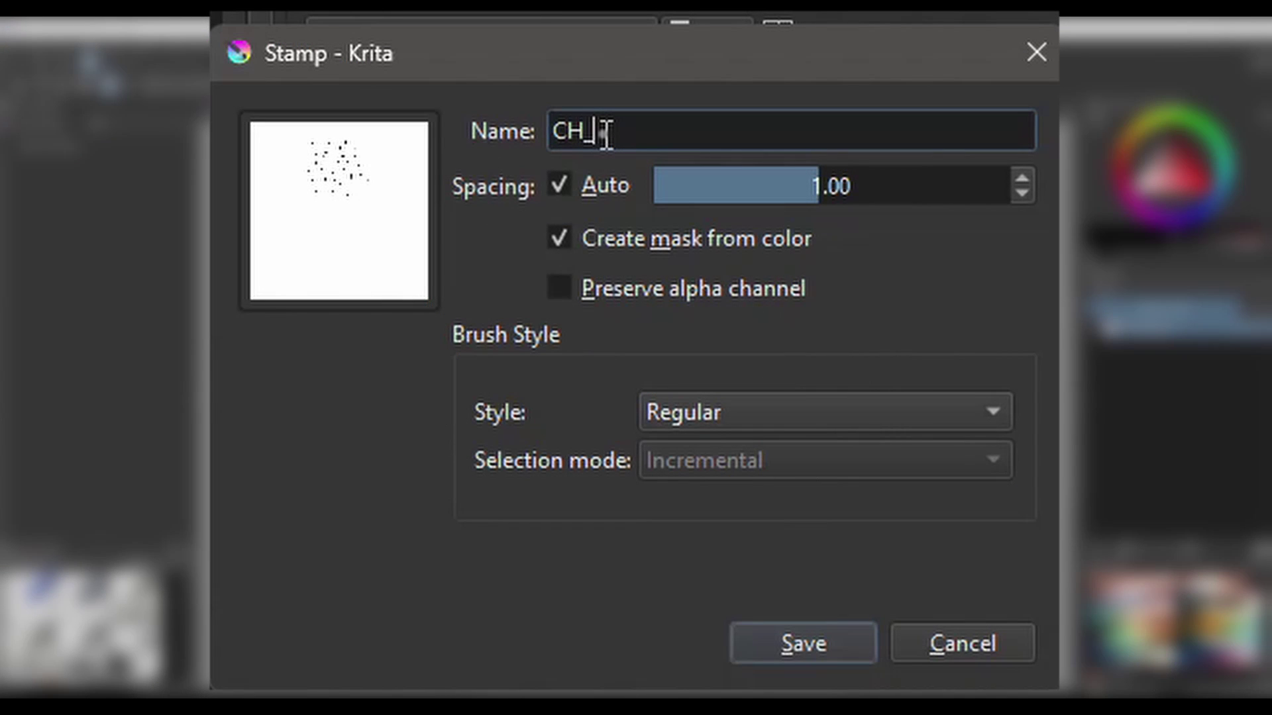
{"action": "type", "text": "Snow"}
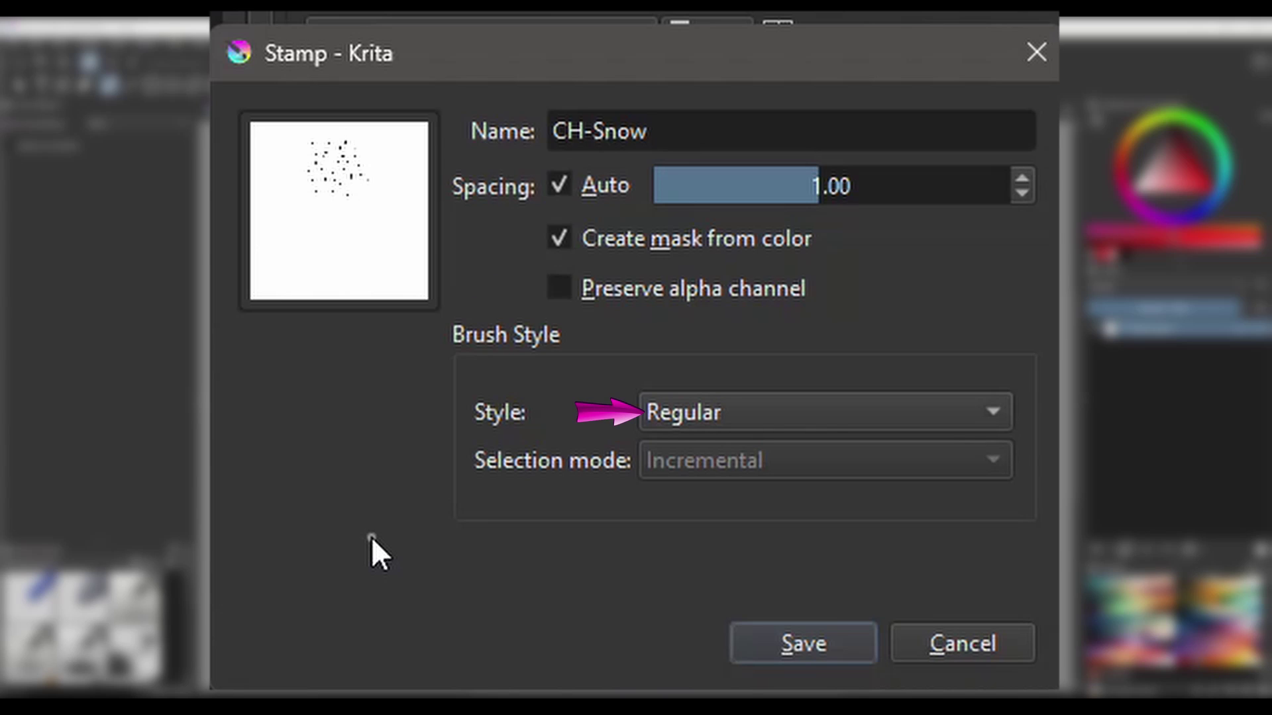
{"action": "left_click", "coordinate": [776, 642]}
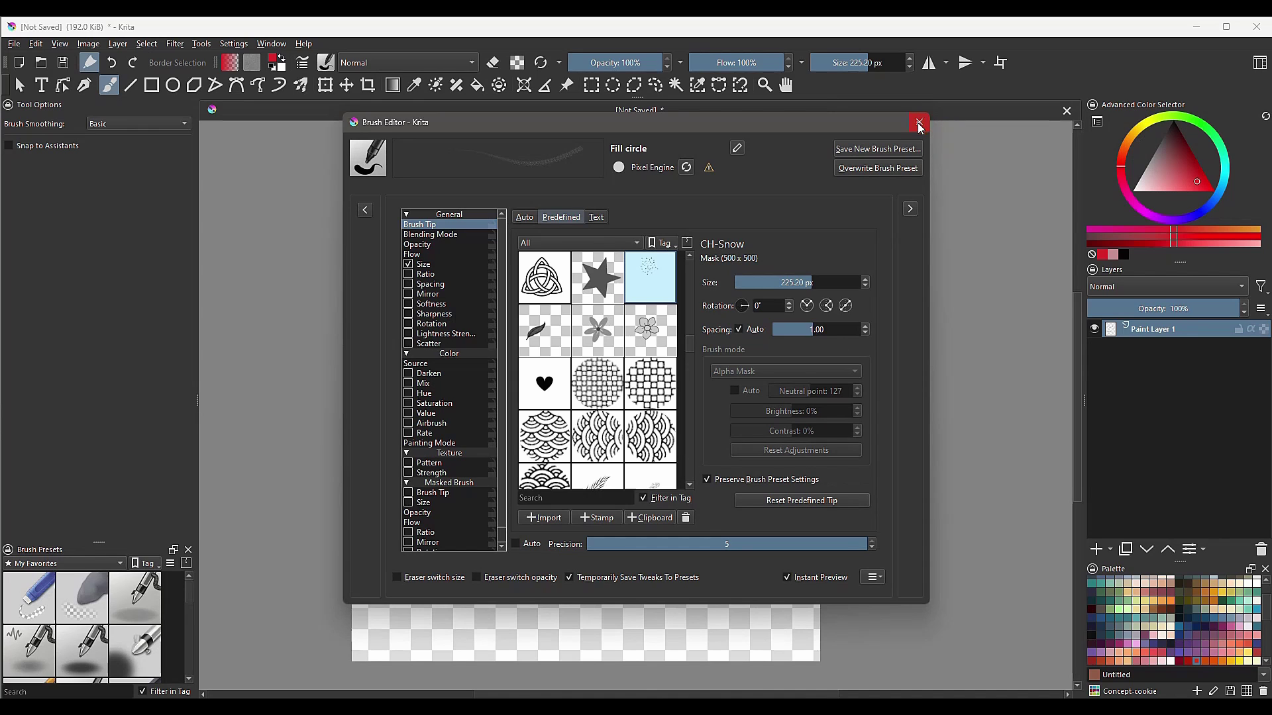
Close the brush editor, reset the colors to black and white, and fill the dot layer with black.
{"action": "left_click", "coordinate": [919, 124]}
{"action": "key", "text": "d"}
{"action": "key", "text": "shift+BackSpace"}
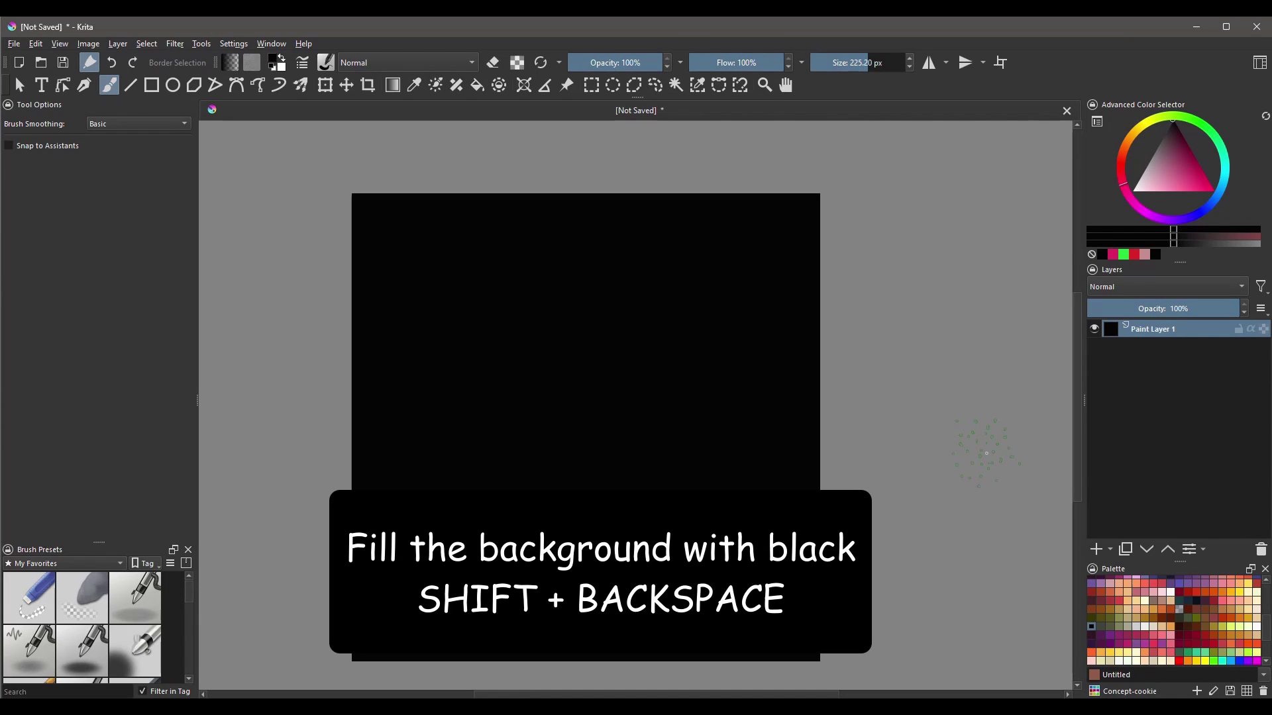
Add a new layer above the black fill and paint white test strokes and dabs with the CH-Snow tip.
{"action": "left_click", "coordinate": [1097, 549]}
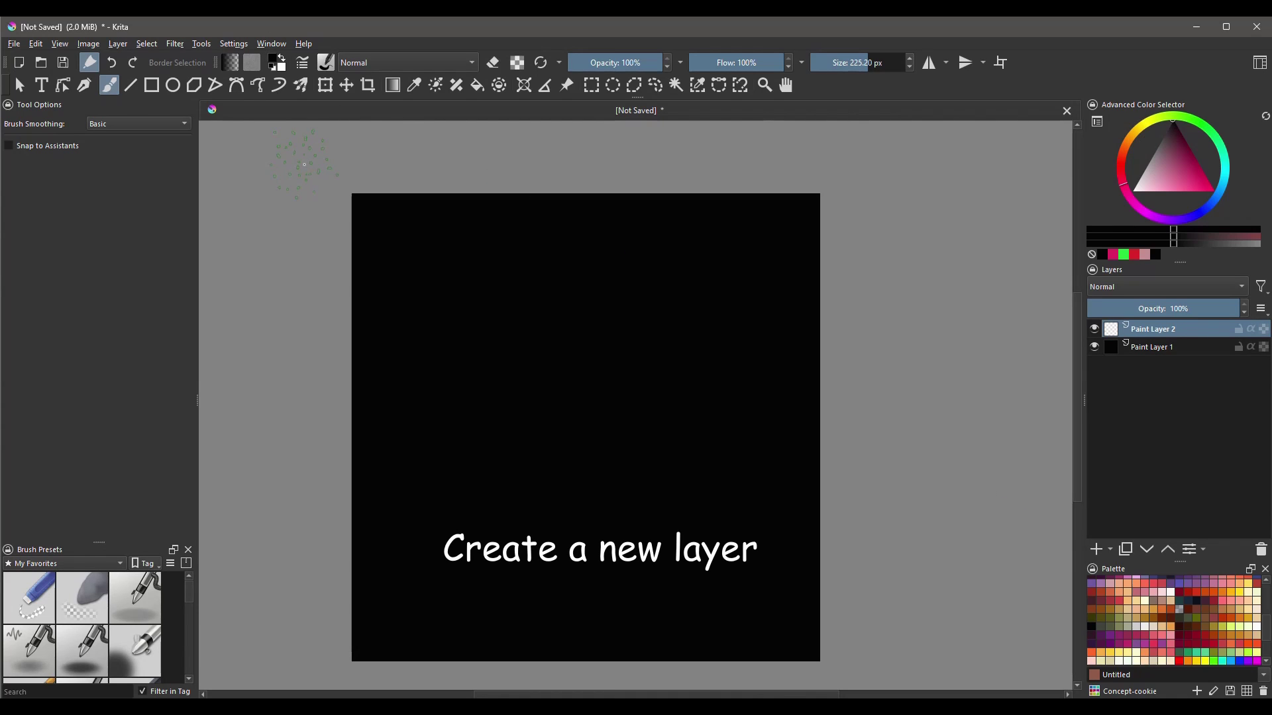
{"action": "key", "text": "x"}
{"action": "mouse_move", "coordinate": [405, 258]}
{"action": "left_mouse_down"}
{"action": "mouse_move", "coordinate": [668, 268]}
{"action": "mouse_move", "coordinate": [733, 298]}
{"action": "mouse_move", "coordinate": [463, 322]}
{"action": "left_mouse_up"}
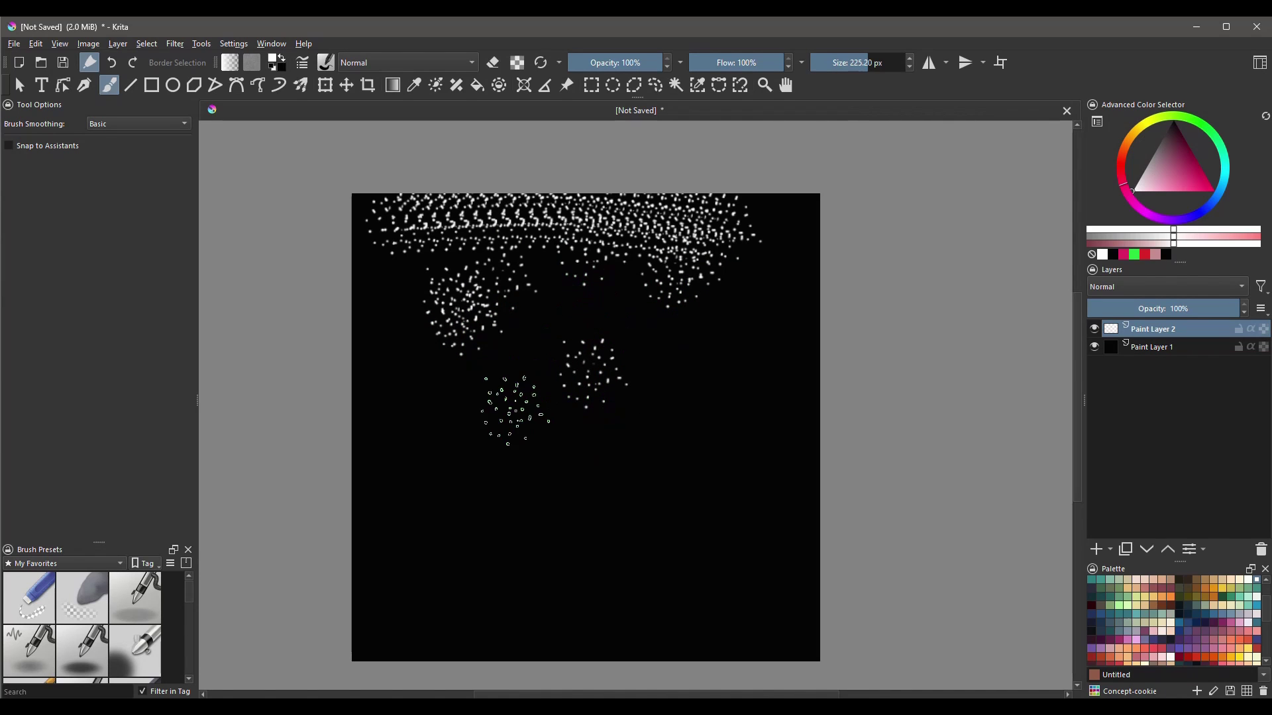
{"action": "mouse_move", "coordinate": [729, 424]}
{"action": "left_mouse_down"}
{"action": "mouse_move", "coordinate": [653, 331]}
{"action": "mouse_move", "coordinate": [639, 457]}
{"action": "mouse_move", "coordinate": [775, 272]}
{"action": "mouse_move", "coordinate": [655, 528]}
{"action": "left_mouse_up"}
{"action": "mouse_move", "coordinate": [468, 614]}
{"action": "left_mouse_down"}
{"action": "mouse_move", "coordinate": [449, 518]}
{"action": "mouse_move", "coordinate": [561, 581]}
{"action": "left_mouse_up"}
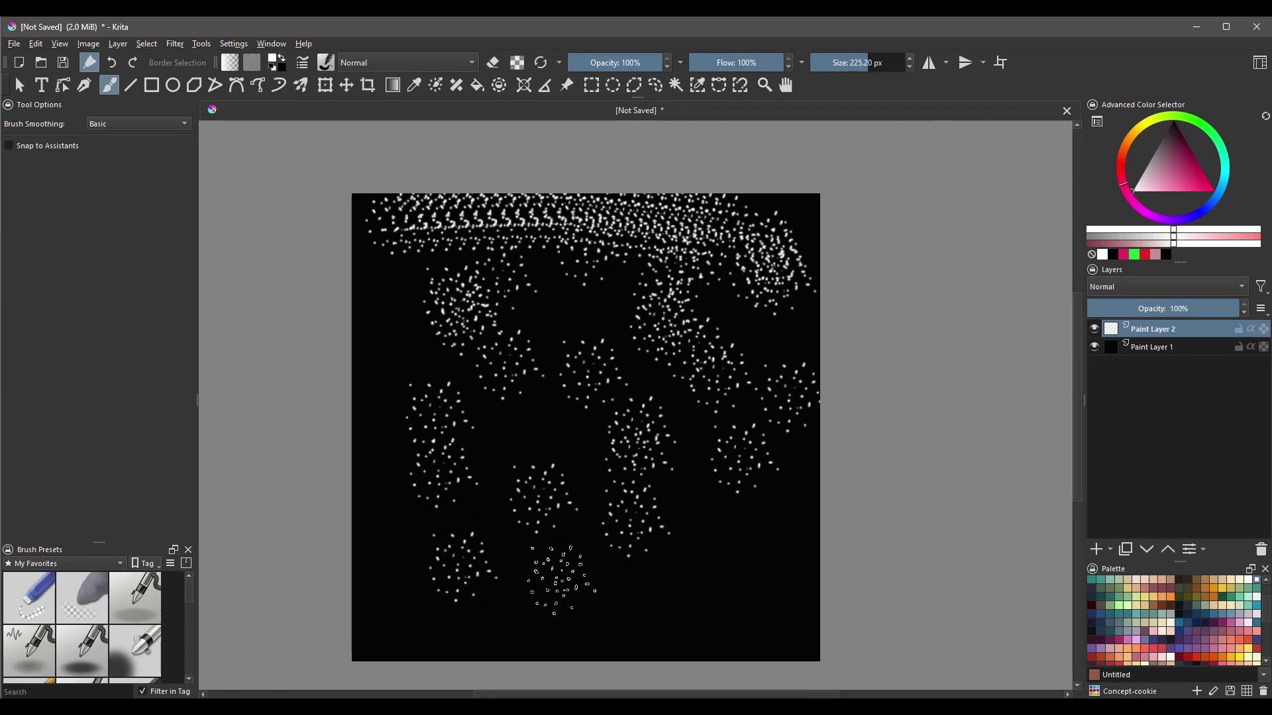
Set the CH-Snow brush tip's automatic spacing to 2.72.
{"action": "left_click", "coordinate": [302, 63]}
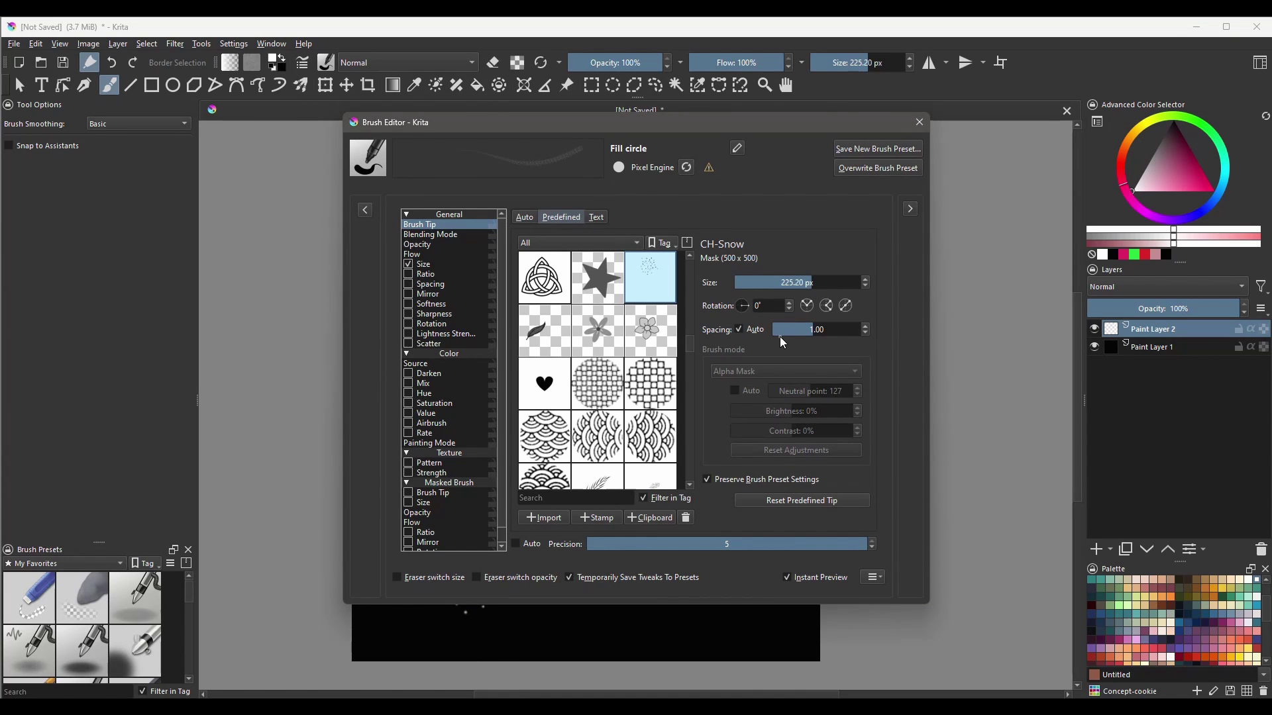
{"action": "left_click_drag", "start_coordinate": [820, 332], "coordinate": [829, 332]}
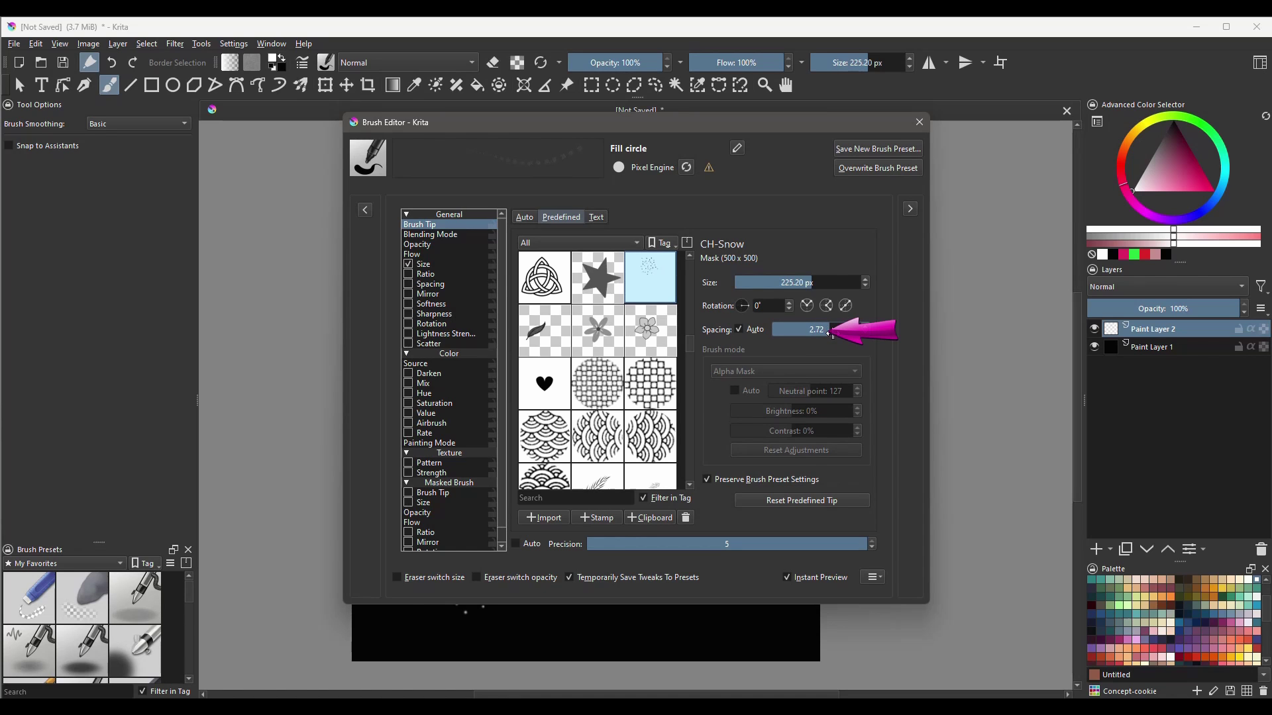
{"action": "left_click", "coordinate": [919, 122]}
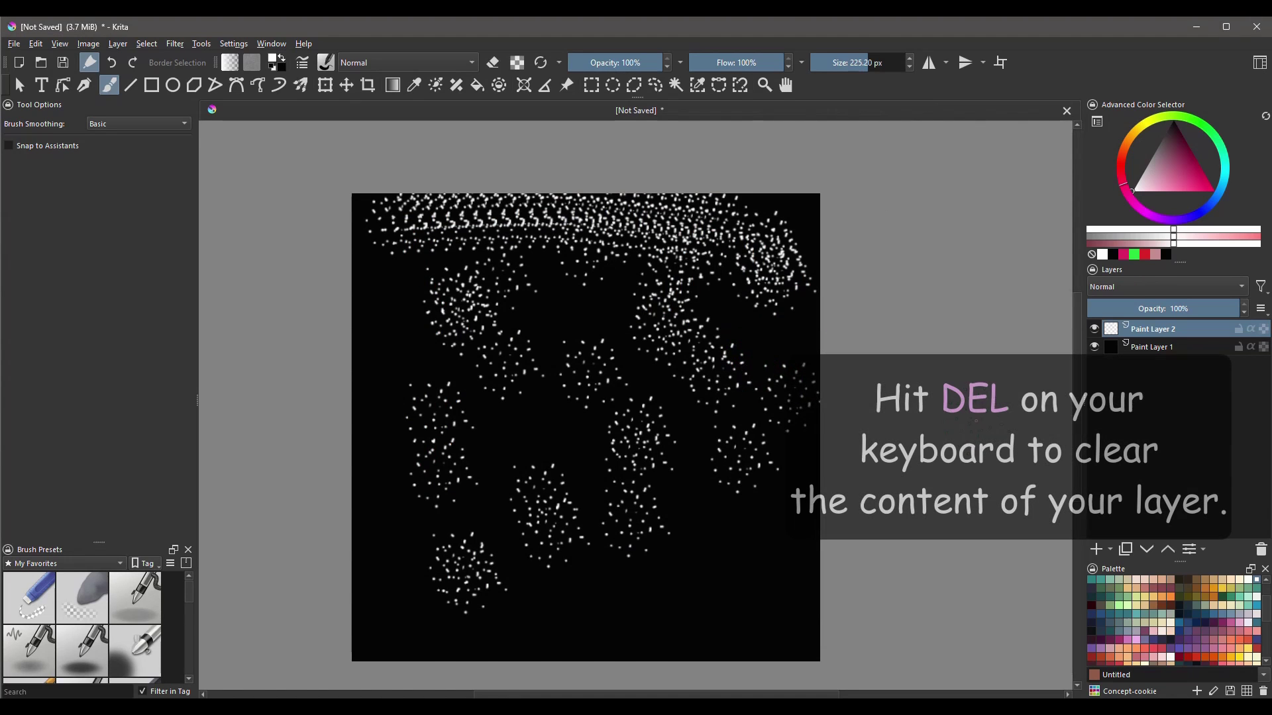
Clear the old test strokes, paint a new trial stroke with the wider spacing, and clear the layer again.
{"action": "key", "text": "Delete"}
{"action": "mouse_move", "coordinate": [755, 338]}
{"action": "left_mouse_down"}
{"action": "mouse_move", "coordinate": [439, 401]}
{"action": "mouse_move", "coordinate": [804, 433]}
{"action": "mouse_move", "coordinate": [488, 479]}
{"action": "mouse_move", "coordinate": [695, 516]}
{"action": "mouse_move", "coordinate": [644, 570]}
{"action": "mouse_move", "coordinate": [551, 606]}
{"action": "mouse_move", "coordinate": [750, 643]}
{"action": "mouse_move", "coordinate": [474, 665]}
{"action": "left_mouse_up"}
{"action": "key", "text": "Delete"}
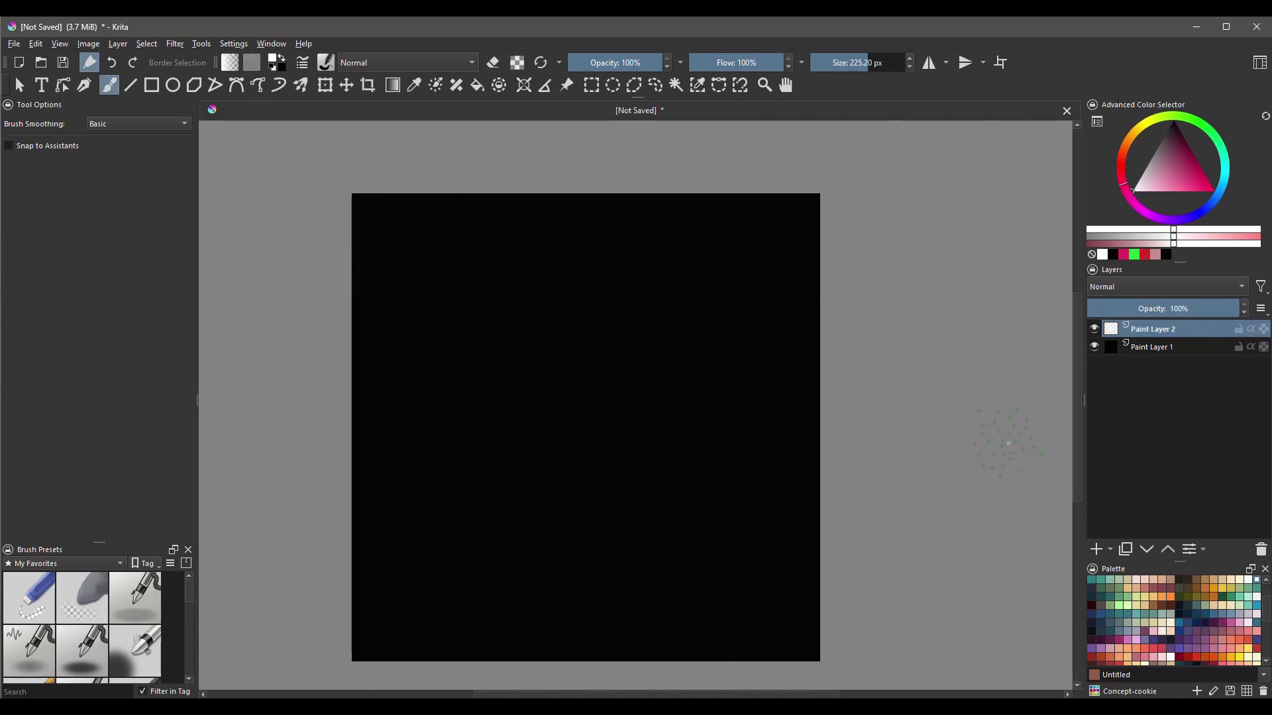
Adjust the CH-Snow brush tip's spacing, close the brush editor, and paint a trial stroke down the black canvas.
{"action": "left_click", "coordinate": [303, 62]}
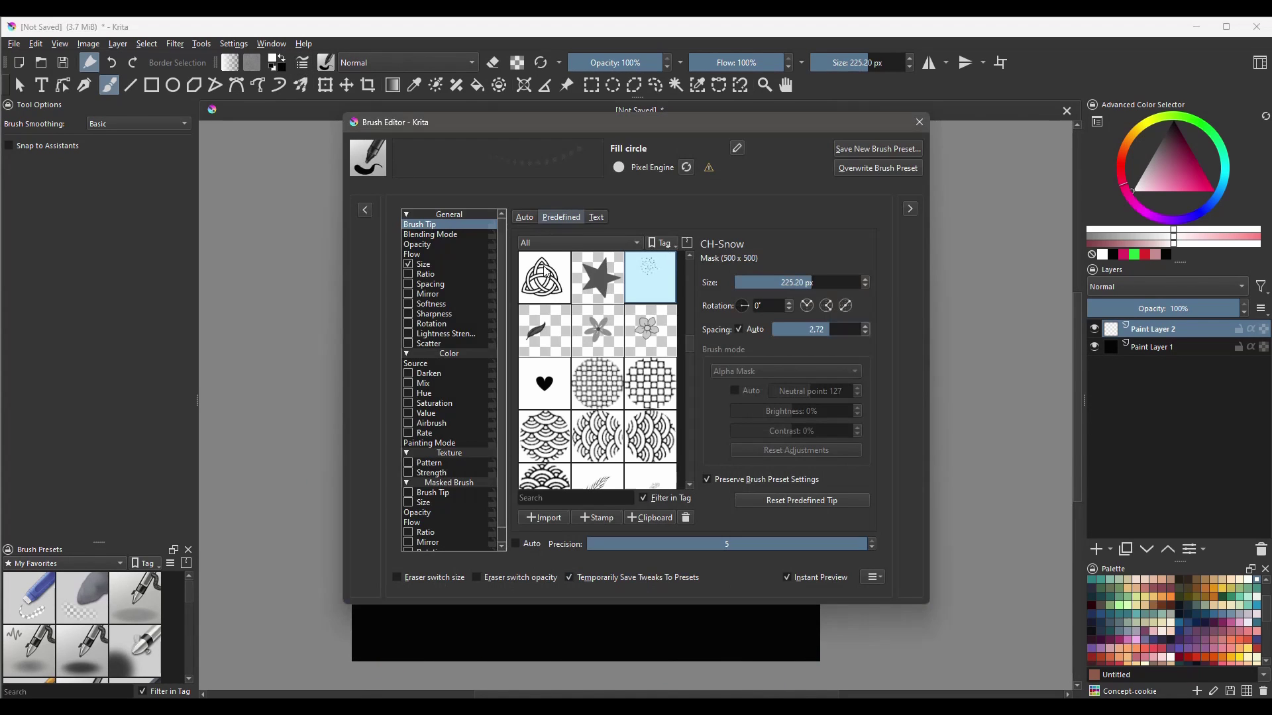
{"action": "left_click", "coordinate": [834, 334]}
{"action": "left_click", "coordinate": [919, 122]}
{"action": "mouse_move", "coordinate": [376, 232]}
{"action": "left_mouse_down"}
{"action": "mouse_move", "coordinate": [411, 265]}
{"action": "mouse_move", "coordinate": [636, 391]}
{"action": "mouse_move", "coordinate": [530, 464]}
{"action": "mouse_move", "coordinate": [376, 633]}
{"action": "mouse_move", "coordinate": [304, 663]}
{"action": "left_mouse_up"}
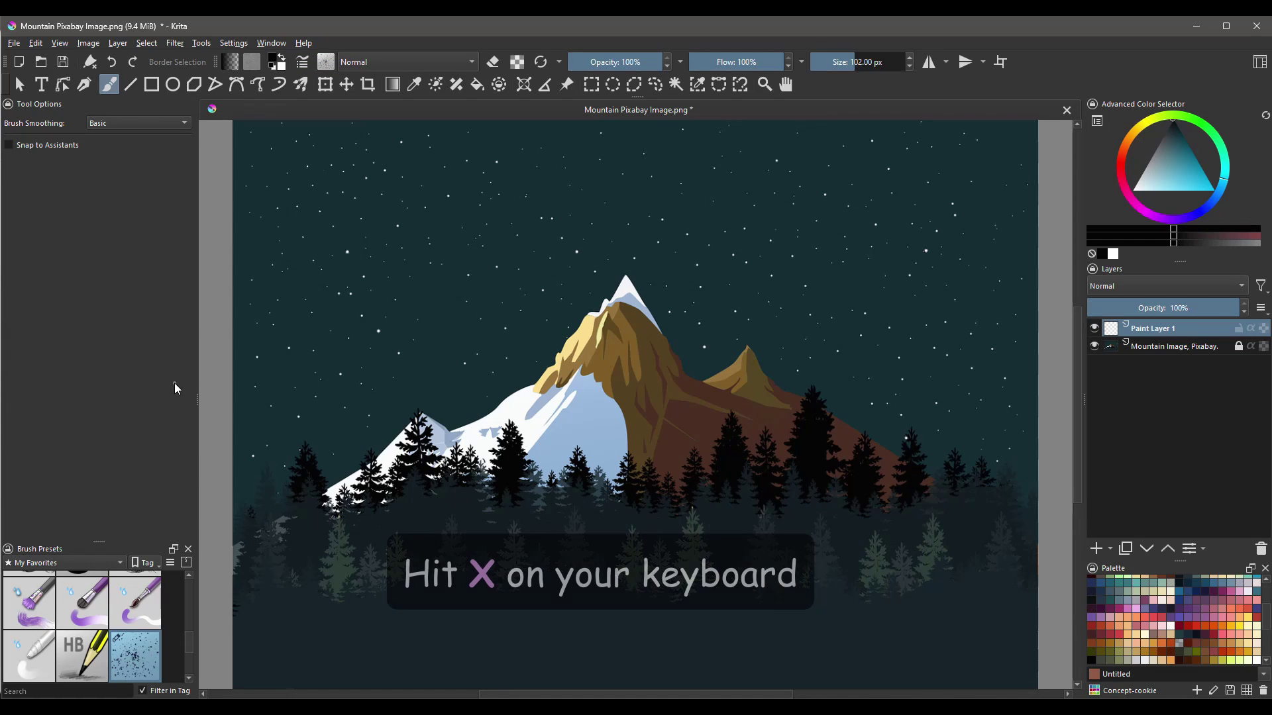
Switch the painting color to white, splatter a test stroke over the mountain image at 102 px, and undo it.
{"action": "key", "text": "x"}
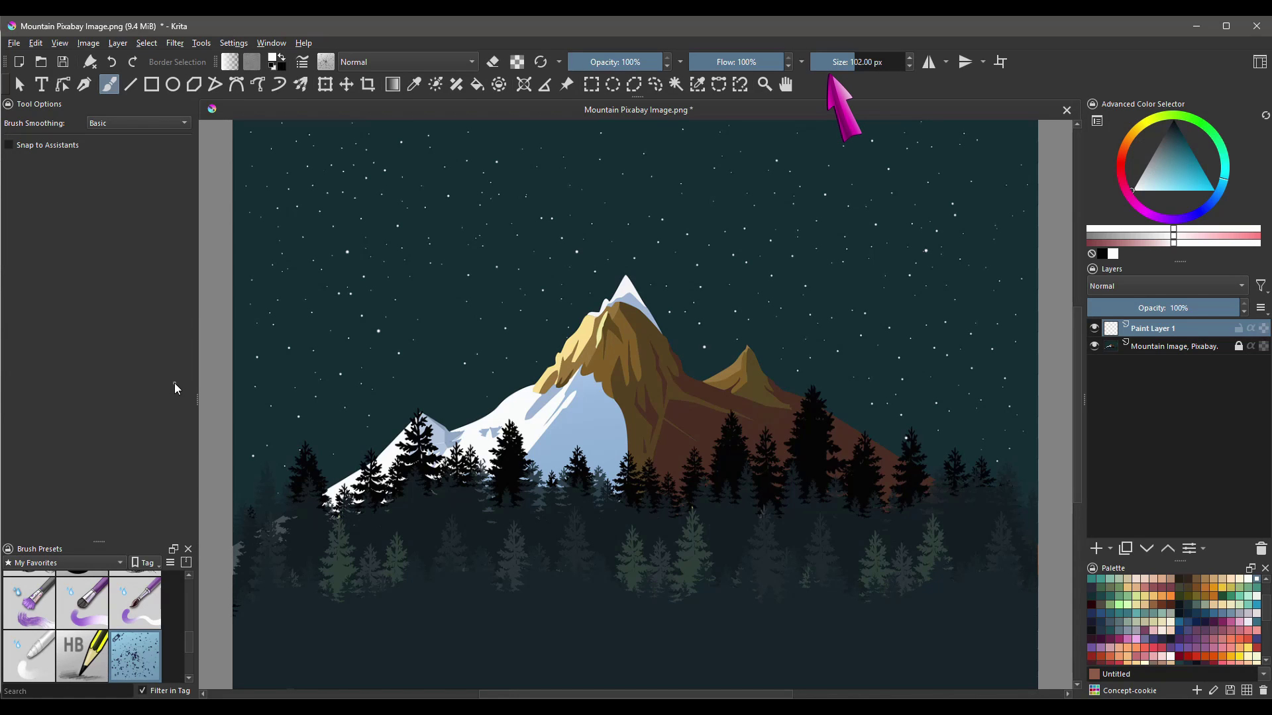
{"action": "mouse_move", "coordinate": [765, 137]}
{"action": "left_mouse_down"}
{"action": "mouse_move", "coordinate": [567, 347]}
{"action": "mouse_move", "coordinate": [724, 426]}
{"action": "mouse_move", "coordinate": [581, 430]}
{"action": "left_mouse_up"}
{"action": "key", "text": "x"}
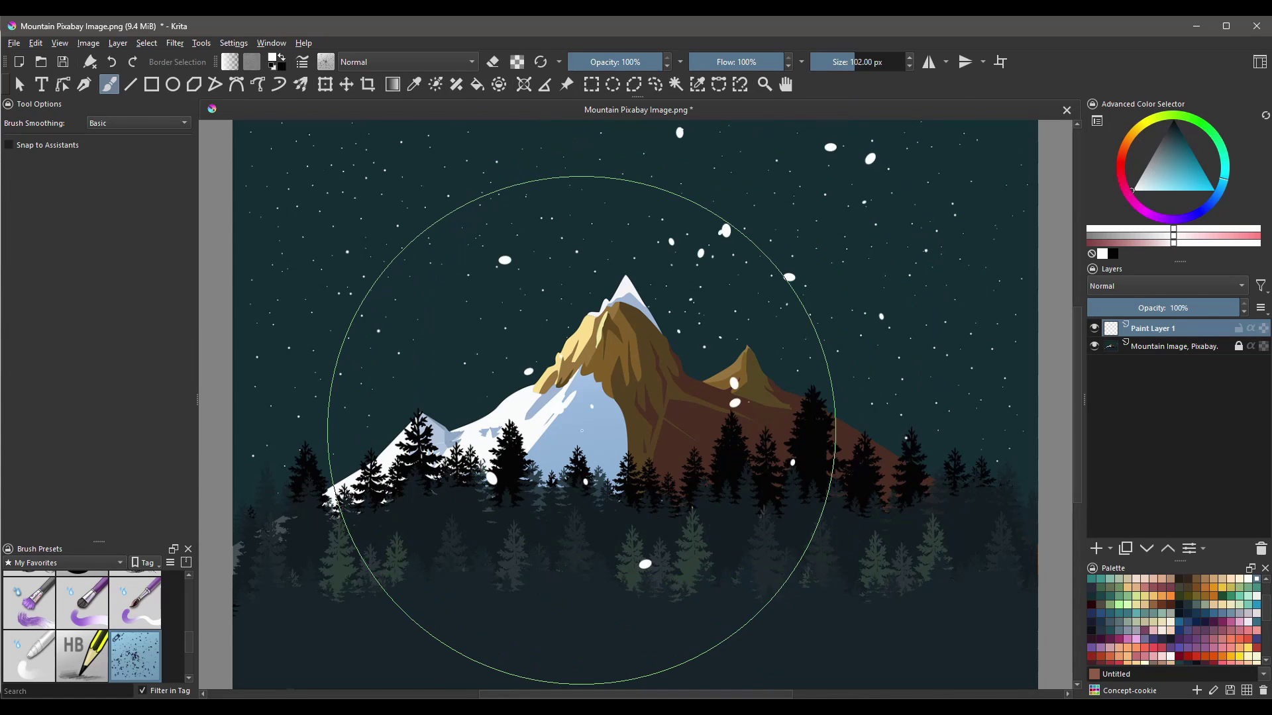
{"action": "key", "text": "ctrl+z"}
{"action": "key", "text": "ctrl+z"}
{"action": "key", "text": "ctrl+z"}
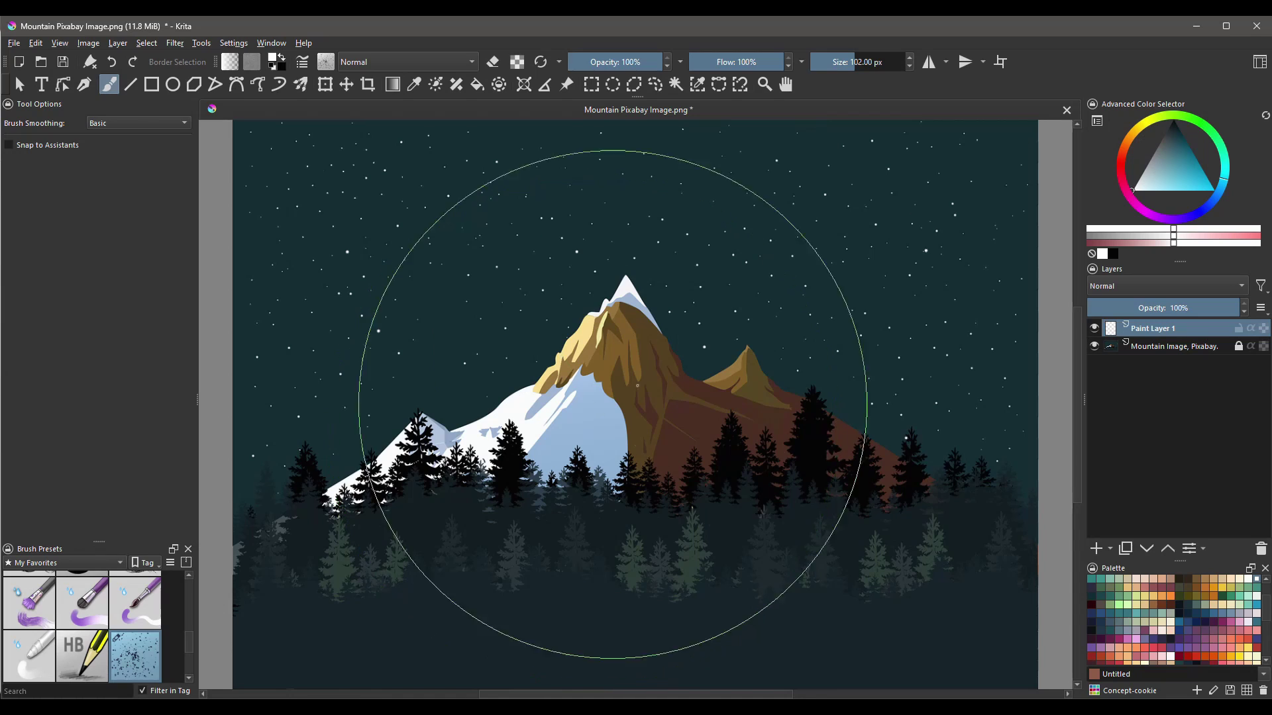
Set the brush size to 40 px, paint a short test stroke over the mountain, and undo it.
{"action": "left_click", "coordinate": [841, 63]}
{"action": "left_click_drag", "start_coordinate": [681, 369], "coordinate": [702, 379]}
{"action": "key", "text": "ctrl+z"}
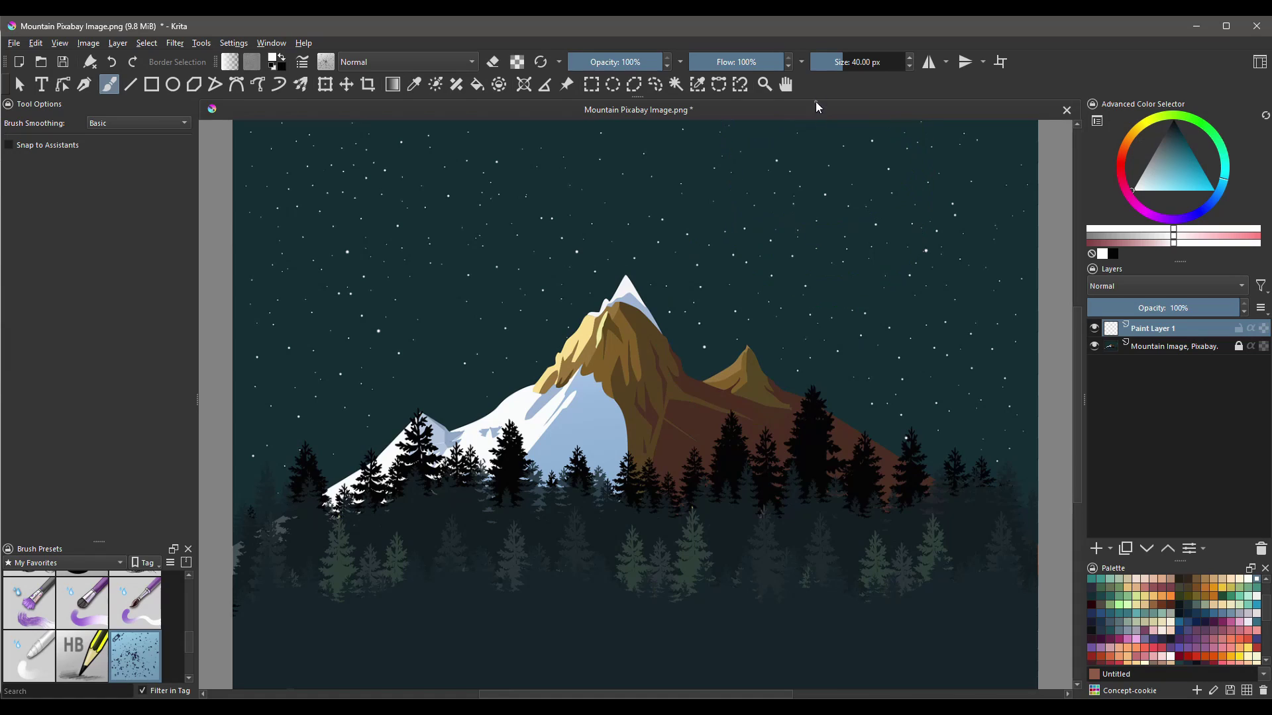
Set the snow brush size to 20 px.
{"action": "left_click_drag", "start_coordinate": [837, 59], "coordinate": [859, 62]}
{"action": "key", "text": "["}
{"action": "key", "text": "["}
{"action": "key", "text": "["}
{"action": "key", "text": "["}
{"action": "key", "text": "["}
{"action": "key", "text": "["}
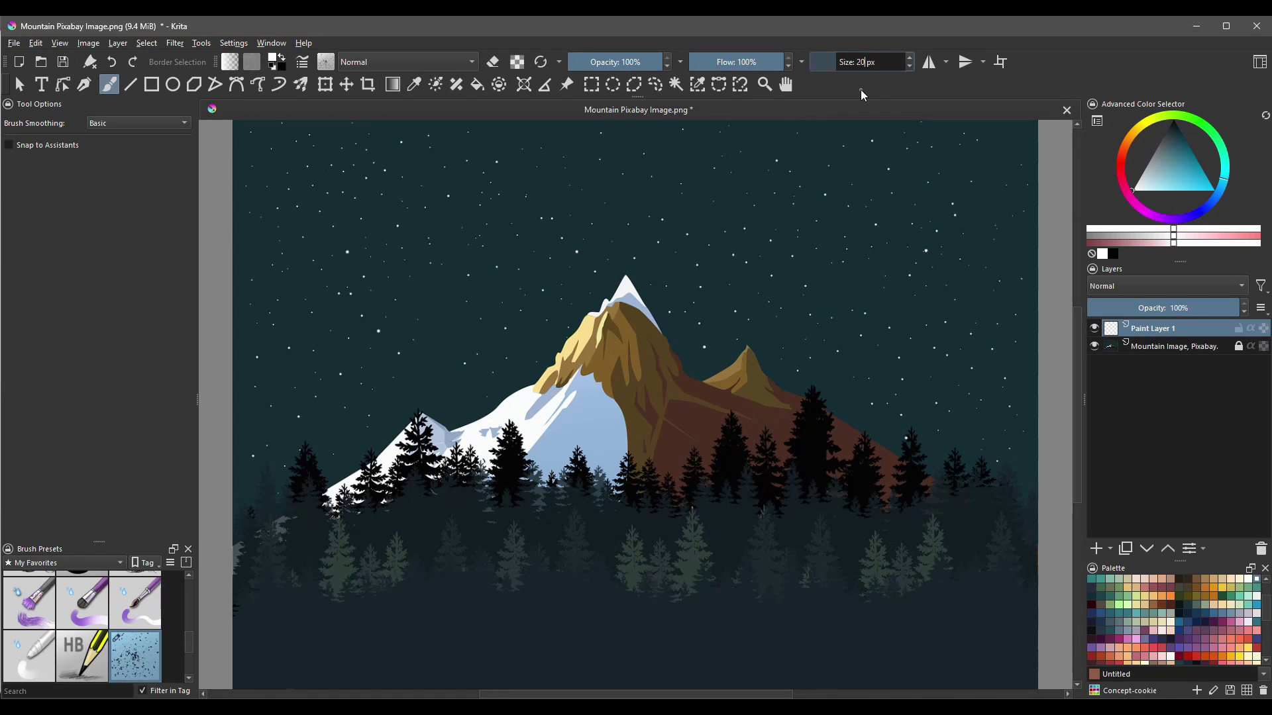
Dab four test clusters of snow across the night sky, then delete the test paint layer.
{"action": "left_click_drag", "start_coordinate": [563, 219], "coordinate": [513, 238]}
{"action": "left_click", "coordinate": [381, 263]}
{"action": "left_click", "coordinate": [653, 213]}
{"action": "left_click", "coordinate": [780, 268]}
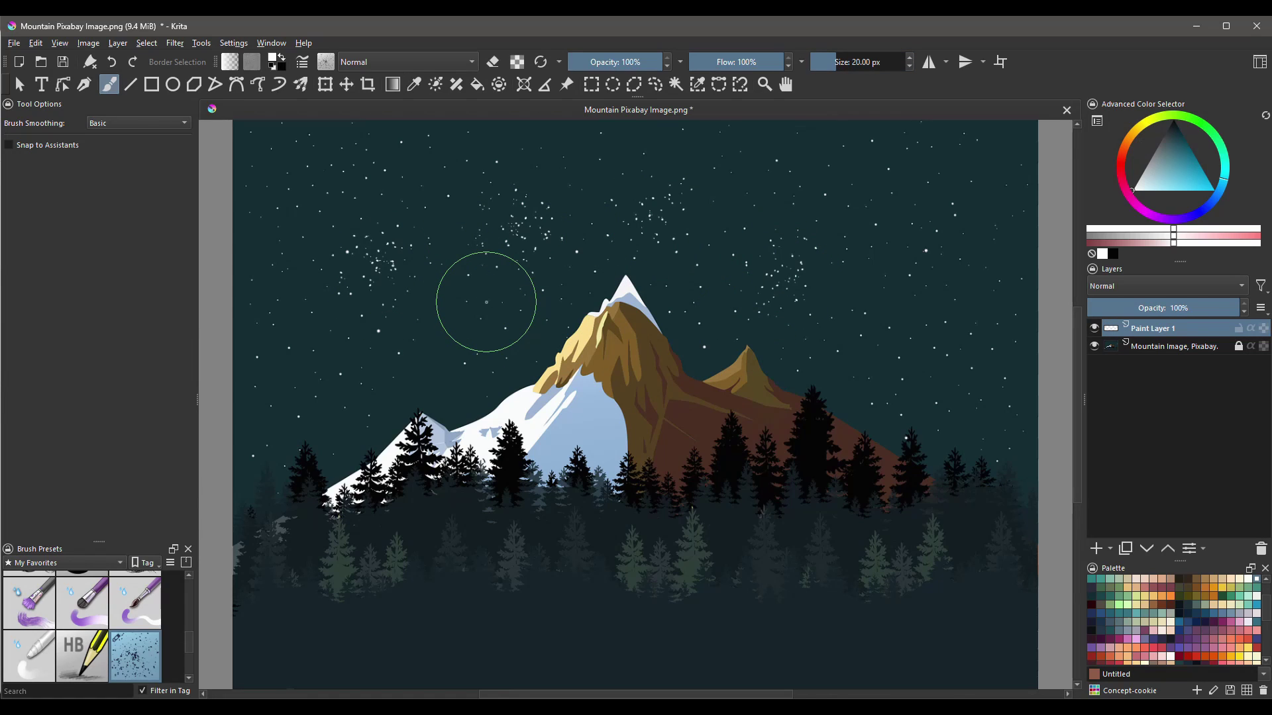
{"action": "key", "text": "Delete"}
{"action": "left_click", "coordinate": [1259, 550]}
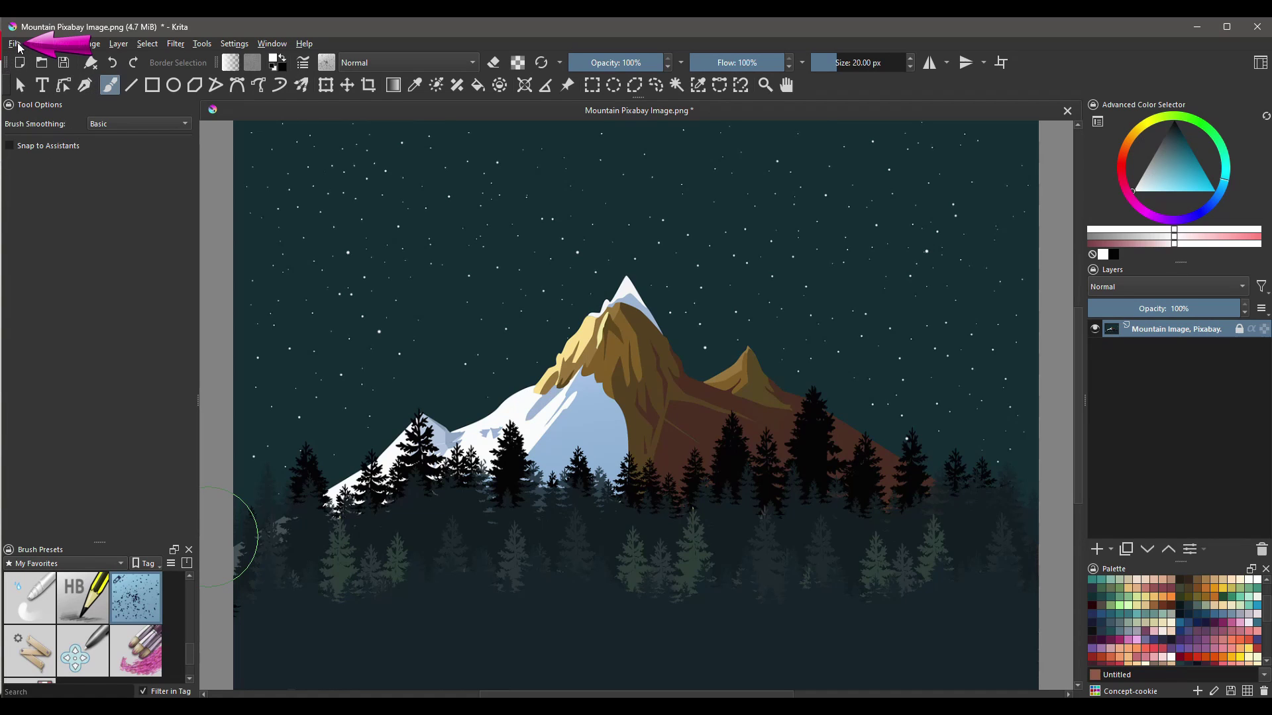
Start a new custom document and set both its width and height units to inches.
{"action": "left_click", "coordinate": [15, 44]}
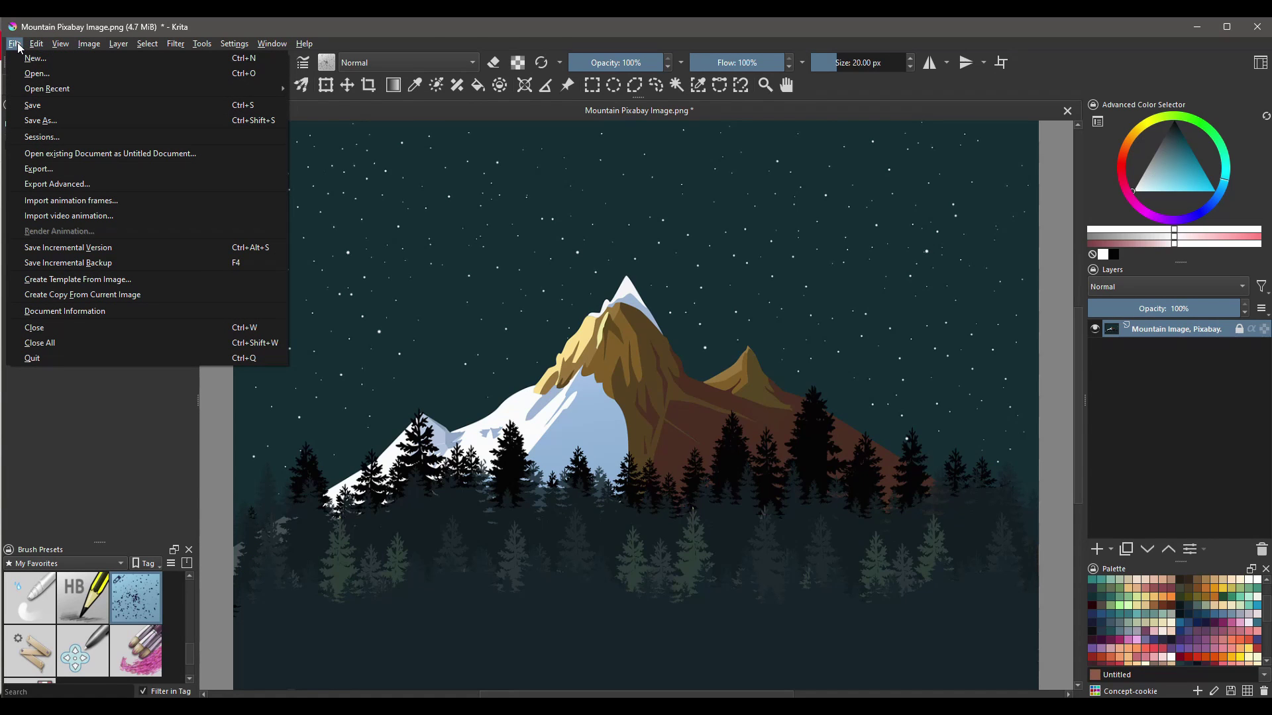
{"action": "left_click", "coordinate": [17, 59]}
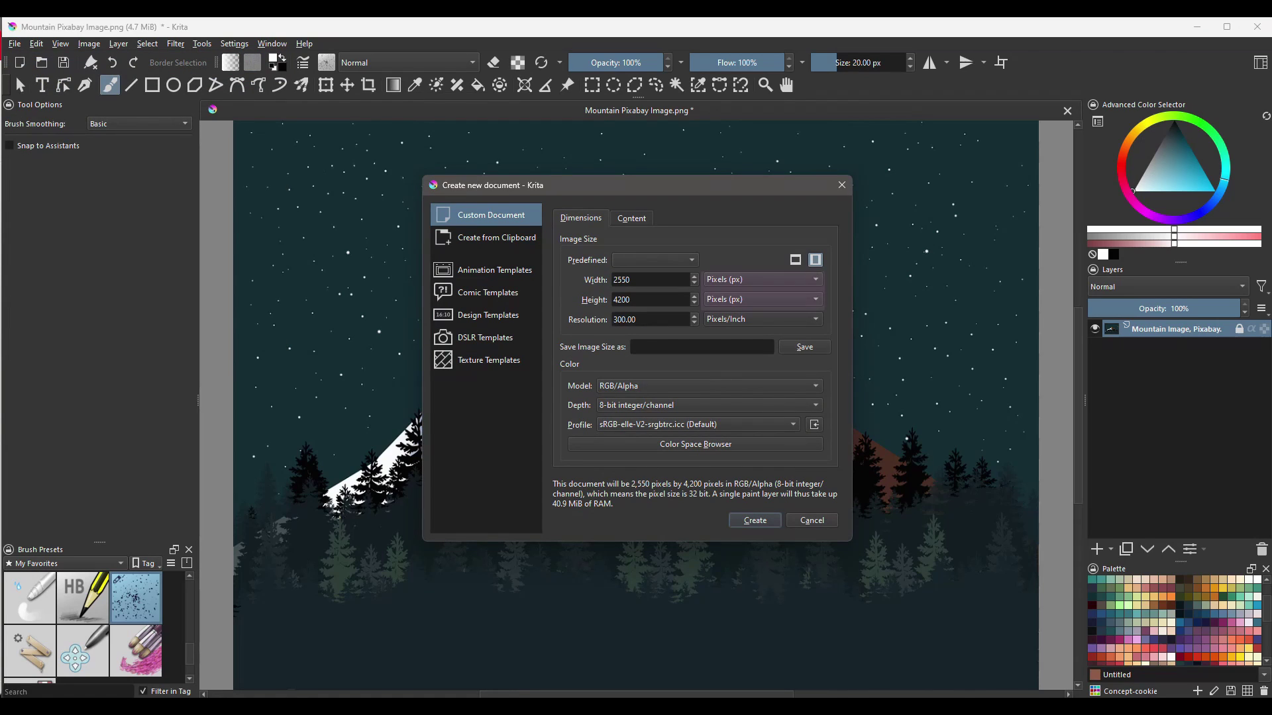
{"action": "left_click", "coordinate": [816, 284]}
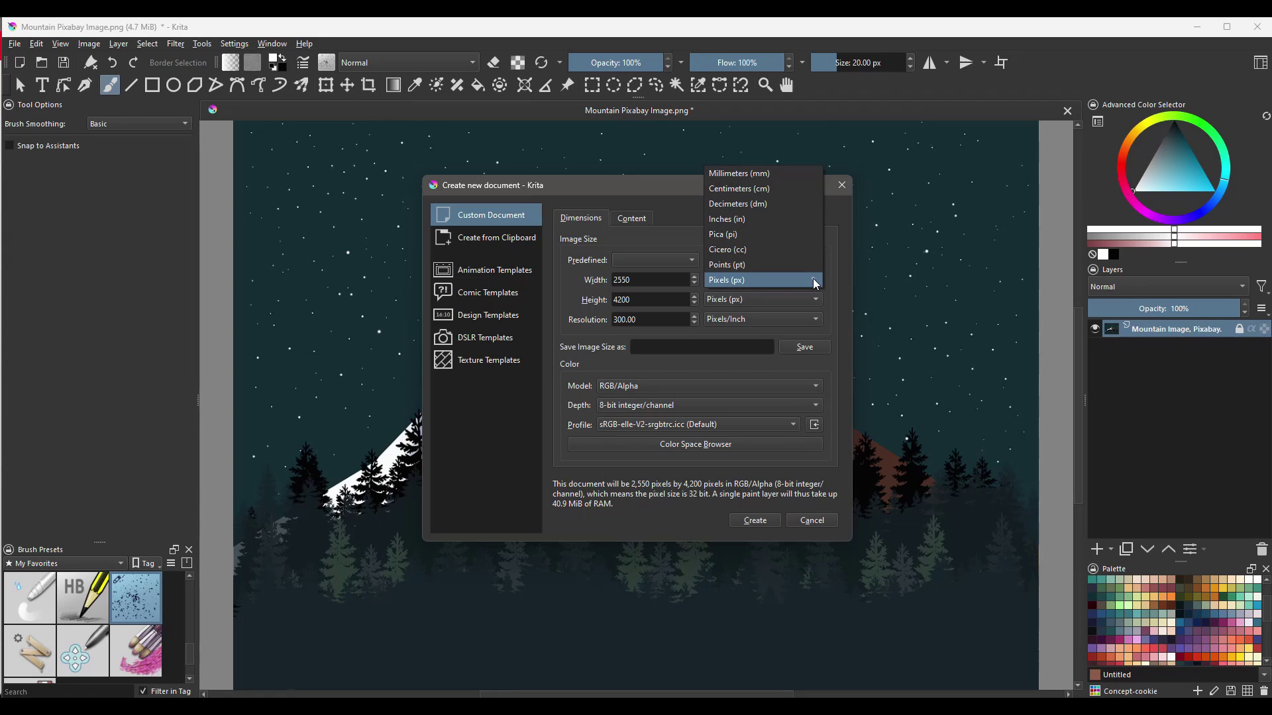
{"action": "left_click", "coordinate": [728, 219]}
{"action": "left_click", "coordinate": [809, 302]}
{"action": "left_click", "coordinate": [727, 239]}
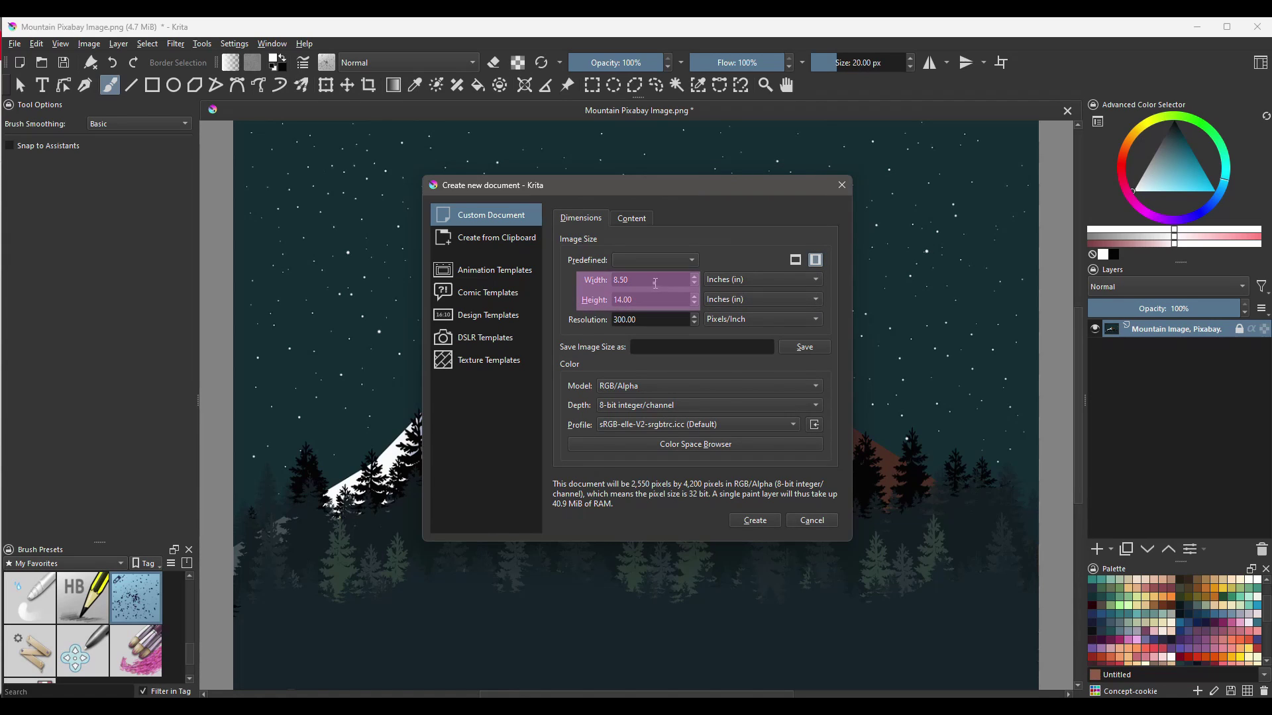
Set the new document's width to 4 inches and height to 12 inches, and create it.
{"action": "left_click_drag", "start_coordinate": [651, 281], "coordinate": [588, 286]}
{"action": "type", "text": "4"}
{"action": "left_click_drag", "start_coordinate": [643, 300], "coordinate": [583, 306]}
{"action": "type", "text": "12"}
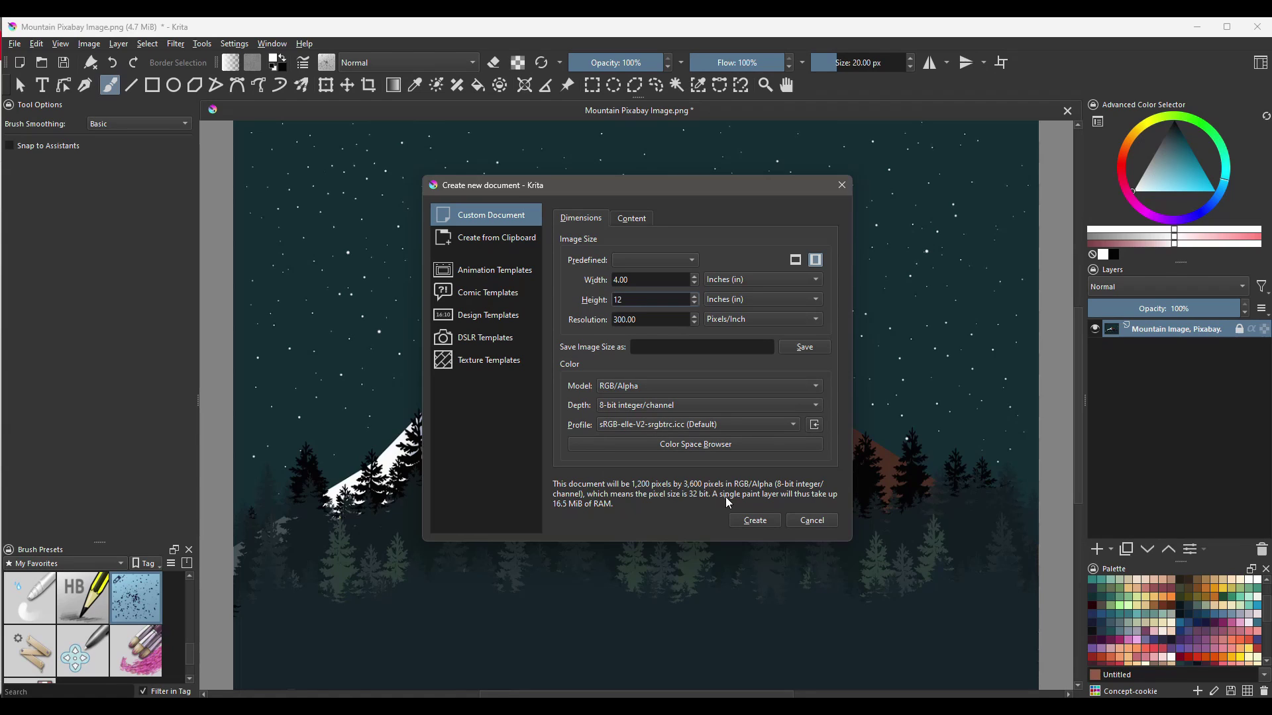
{"action": "left_click", "coordinate": [755, 522]}
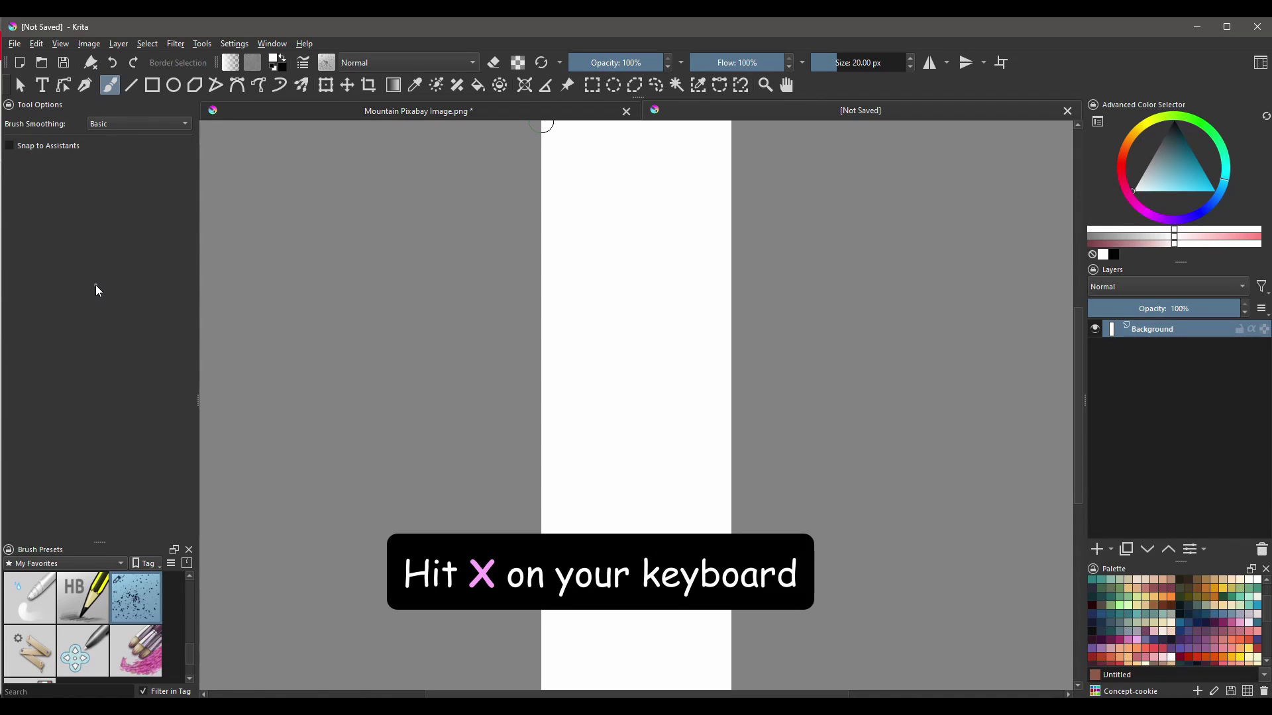
Fill the background layer of the tall canvas with black and add a new paint layer above it.
{"action": "key", "text": "x"}
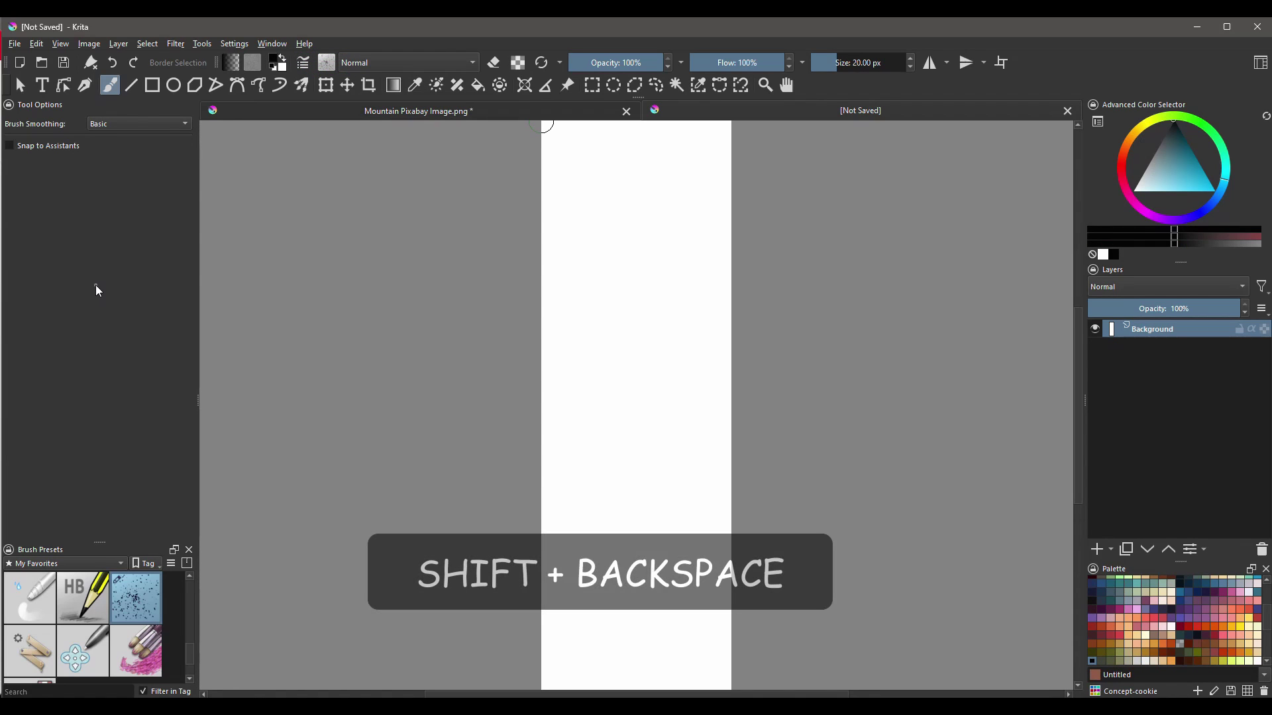
{"action": "key", "text": "shift+BackSpace"}
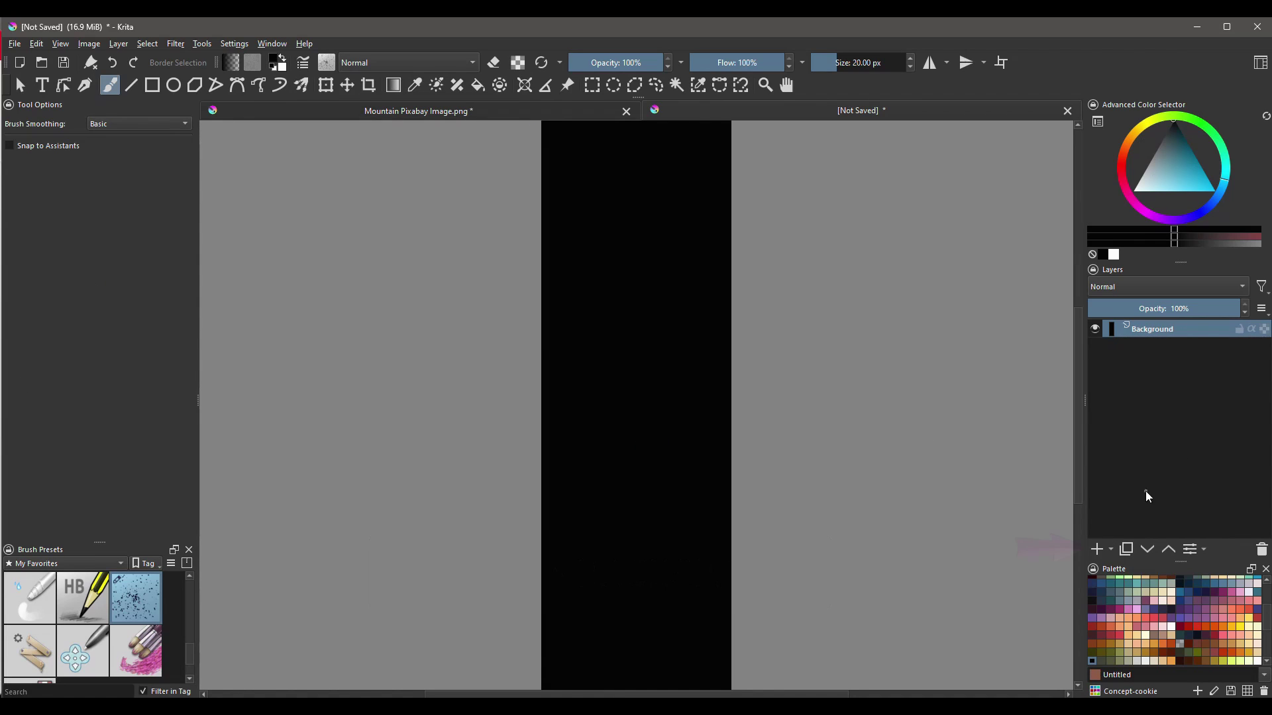
{"action": "left_click", "coordinate": [1097, 550]}
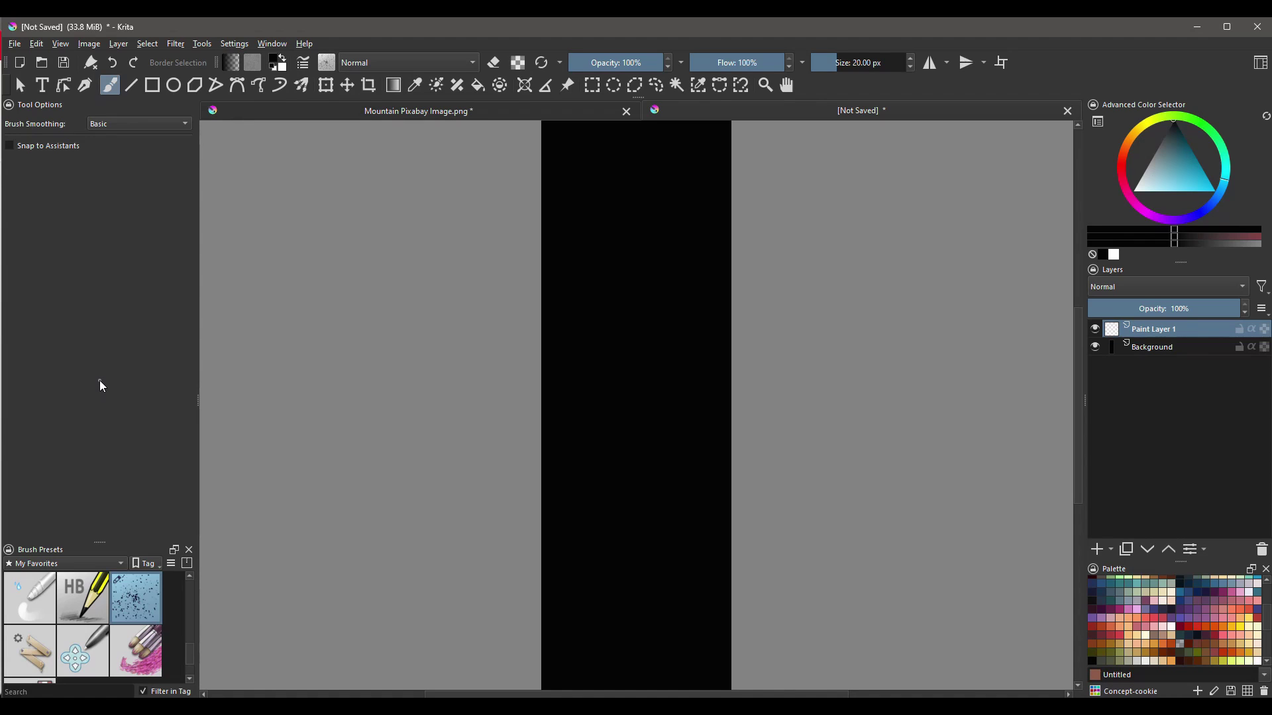
Switch the painting color to white and cover the upper part of the canvas with snow on the new layer.
{"action": "key", "text": "x"}
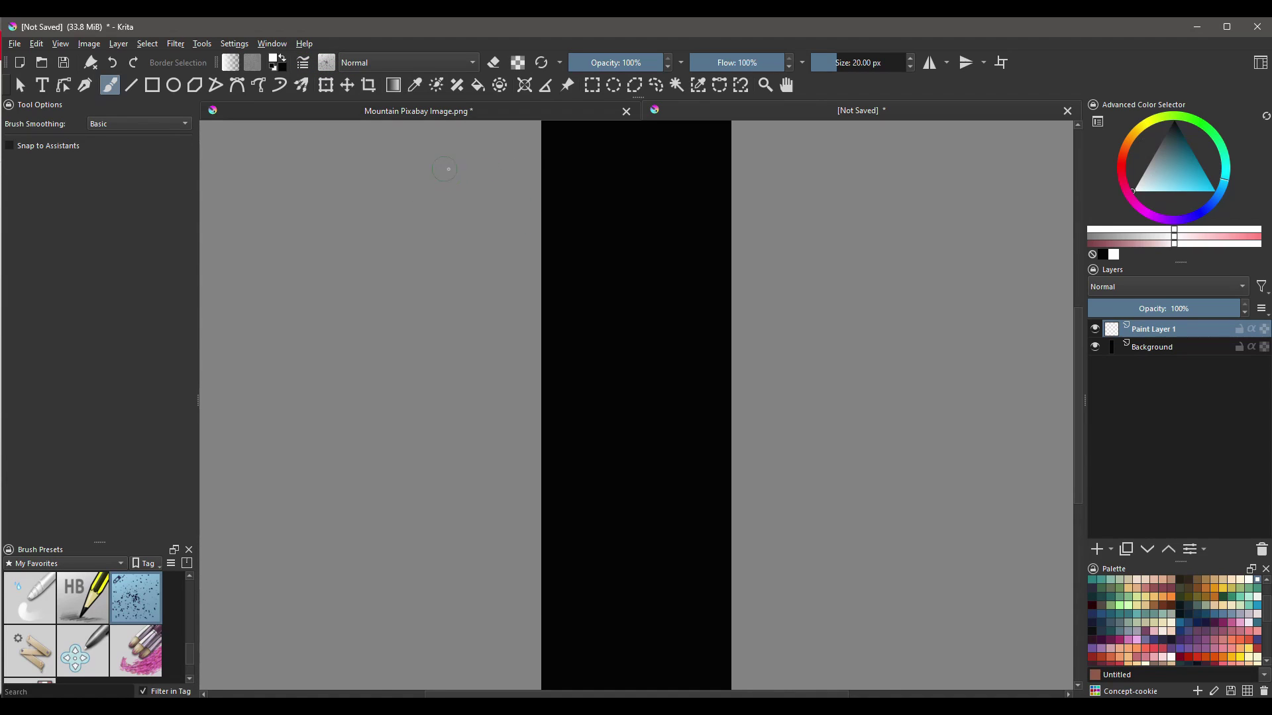
{"action": "left_click_drag", "start_coordinate": [621, 175], "coordinate": [777, 171]}
{"action": "mouse_move", "coordinate": [669, 186]}
{"action": "left_mouse_down"}
{"action": "mouse_move", "coordinate": [544, 193]}
{"action": "mouse_move", "coordinate": [614, 201]}
{"action": "mouse_move", "coordinate": [513, 246]}
{"action": "mouse_move", "coordinate": [559, 163]}
{"action": "mouse_move", "coordinate": [440, 272]}
{"action": "left_mouse_up"}
{"action": "scroll", "coordinate": [510, 346], "scroll_direction": "up", "scroll_amount": 2}
{"action": "scroll", "coordinate": [567, 312], "scroll_direction": "up", "scroll_amount": 3}
{"action": "scroll", "coordinate": [662, 278], "scroll_direction": "down", "scroll_amount": 1}
{"action": "scroll", "coordinate": [669, 331], "scroll_direction": "right", "scroll_amount": 3}
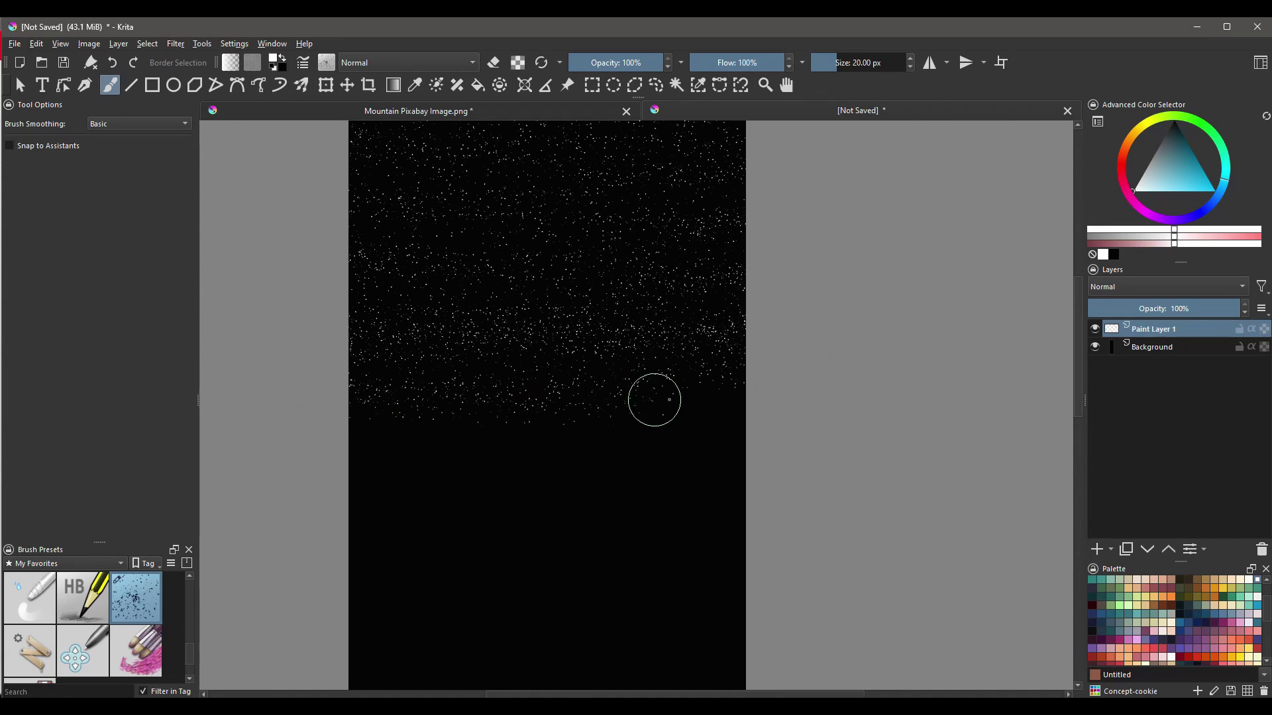
Continue painting snow over the middle and lower parts of the canvas down to its bottom edge.
{"action": "scroll", "coordinate": [557, 434], "scroll_direction": "down", "scroll_amount": 3}
{"action": "scroll", "coordinate": [556, 434], "scroll_direction": "right", "scroll_amount": 1}
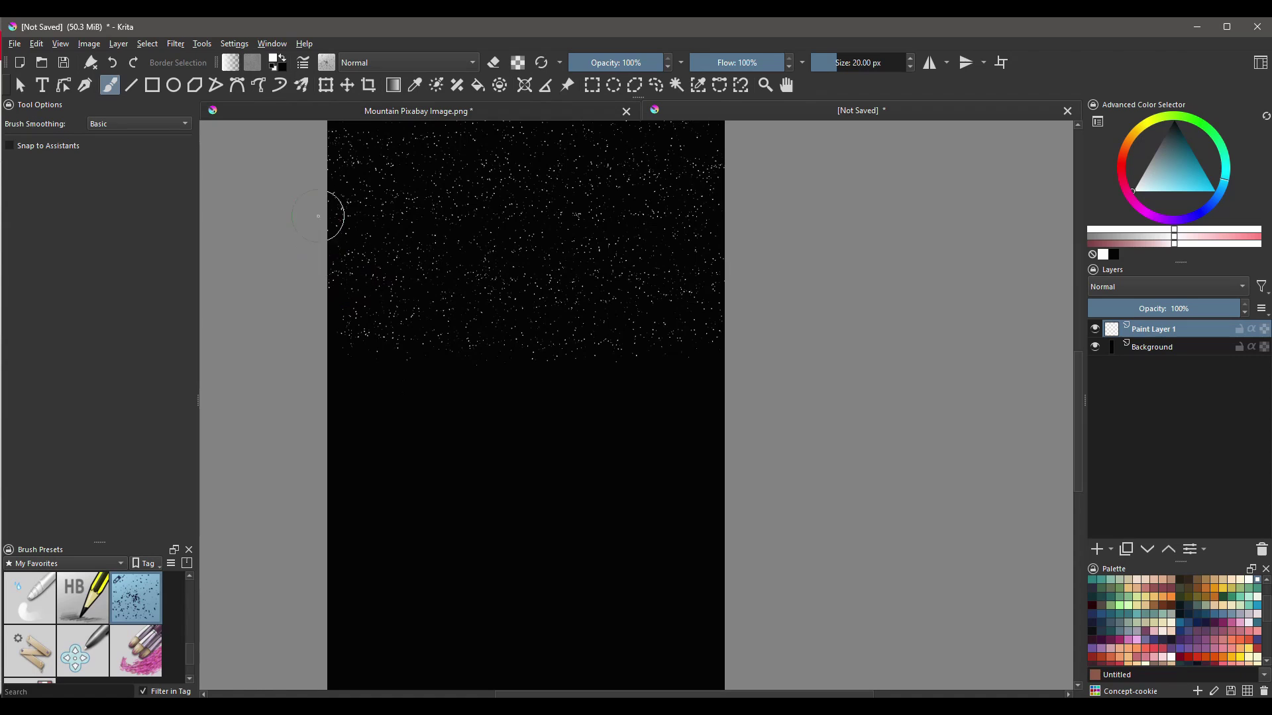
{"action": "mouse_move", "coordinate": [481, 378]}
{"action": "left_mouse_down"}
{"action": "mouse_move", "coordinate": [340, 468]}
{"action": "mouse_move", "coordinate": [384, 574]}
{"action": "mouse_move", "coordinate": [483, 546]}
{"action": "left_mouse_up"}
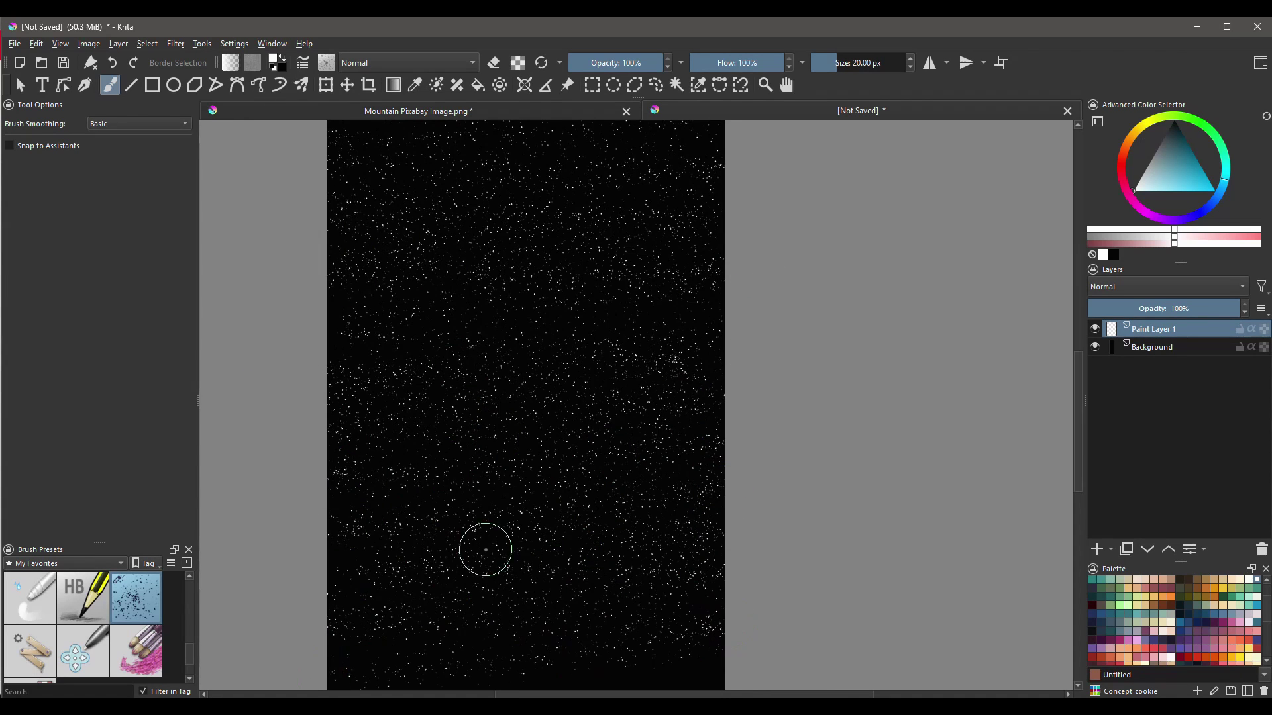
{"action": "scroll", "coordinate": [600, 349], "scroll_direction": "down", "scroll_amount": 3}
{"action": "scroll", "coordinate": [600, 349], "scroll_direction": "right", "scroll_amount": 1}
{"action": "mouse_move", "coordinate": [599, 350]}
{"action": "left_mouse_down"}
{"action": "mouse_move", "coordinate": [417, 455]}
{"action": "mouse_move", "coordinate": [667, 542]}
{"action": "mouse_move", "coordinate": [681, 596]}
{"action": "left_mouse_up"}
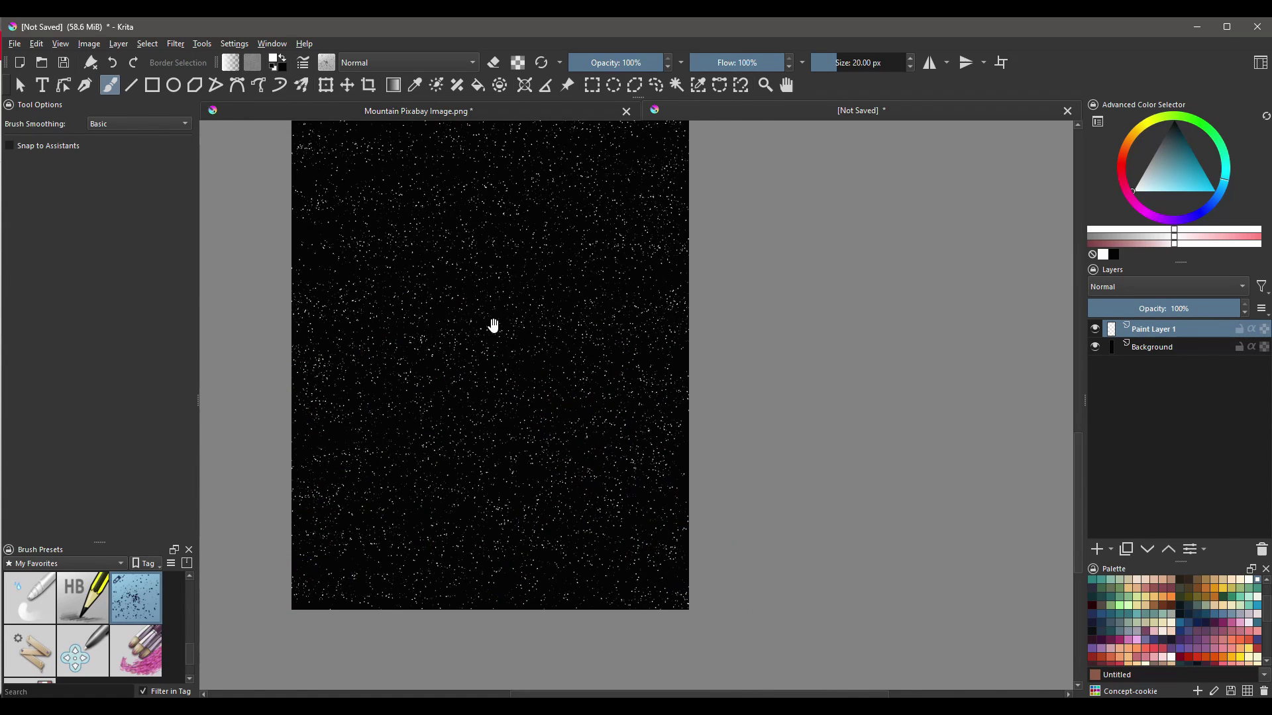
{"action": "scroll", "coordinate": [483, 344], "scroll_direction": "down", "scroll_amount": 2}
{"action": "scroll", "coordinate": [549, 363], "scroll_direction": "down", "scroll_amount": 1}
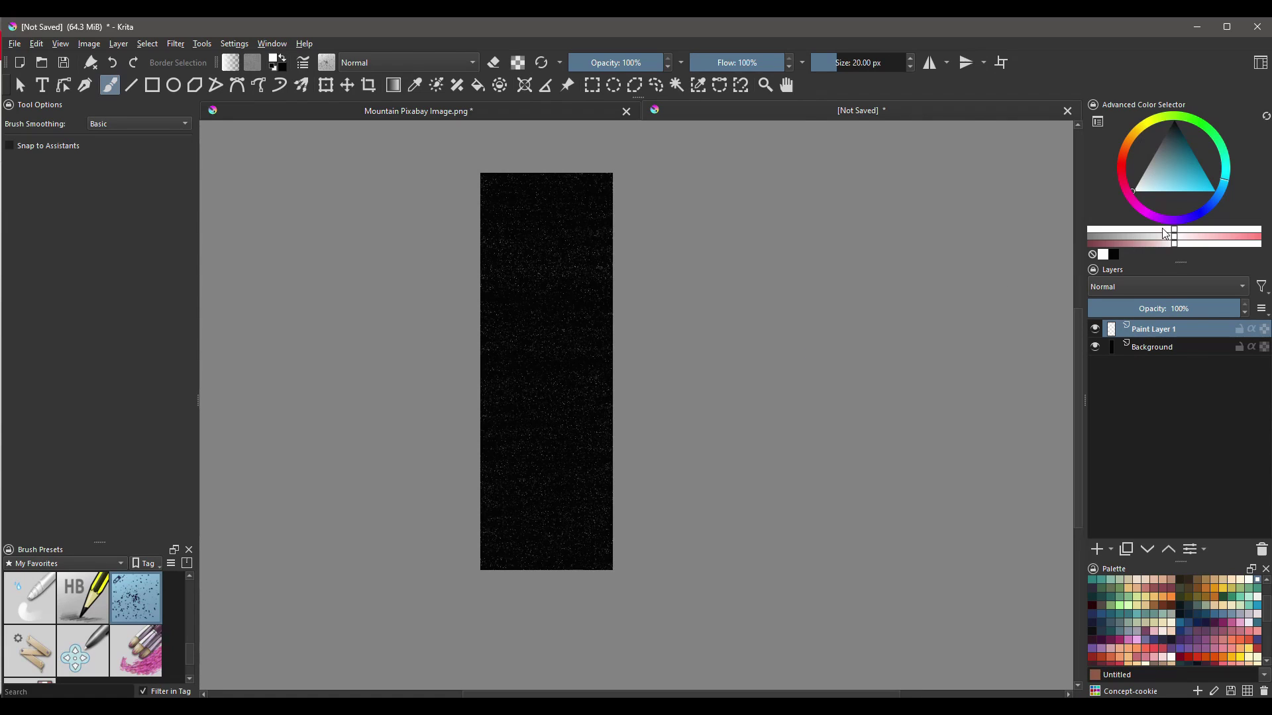
Delete the black background layer and save the transparent snow document as snow.png.
{"action": "left_click", "coordinate": [1151, 349]}
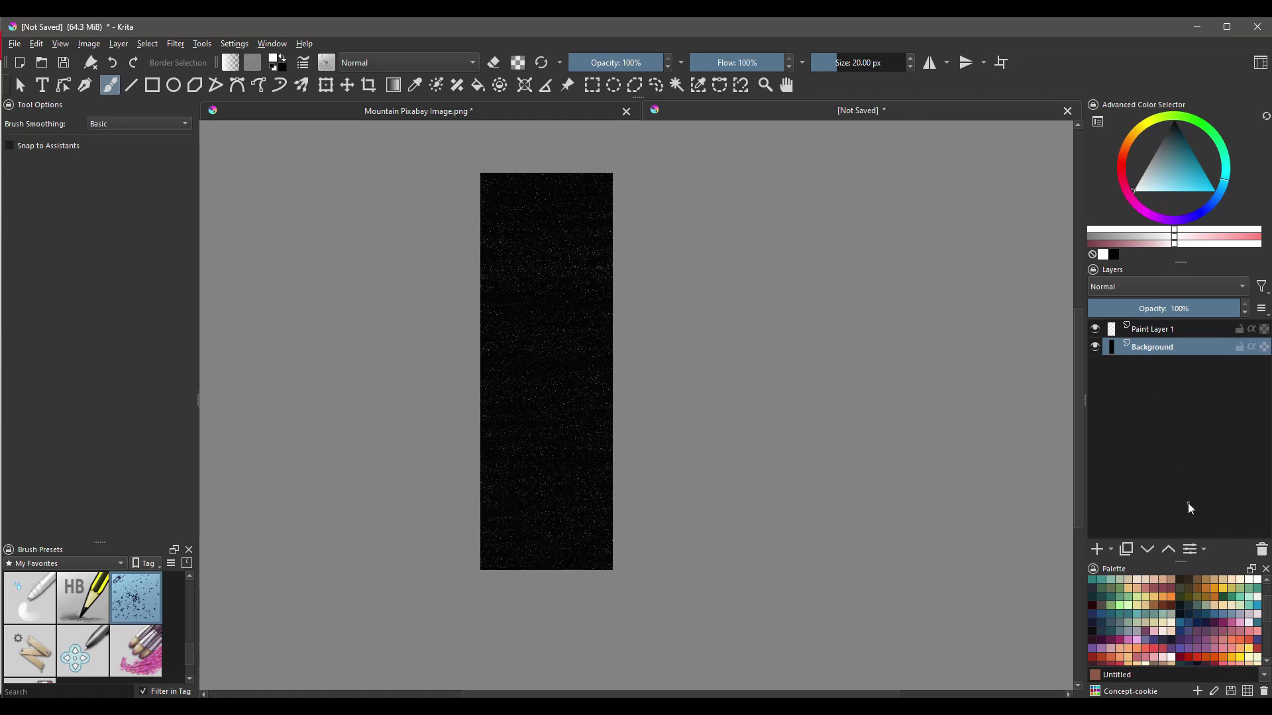
{"action": "left_click", "coordinate": [1261, 549]}
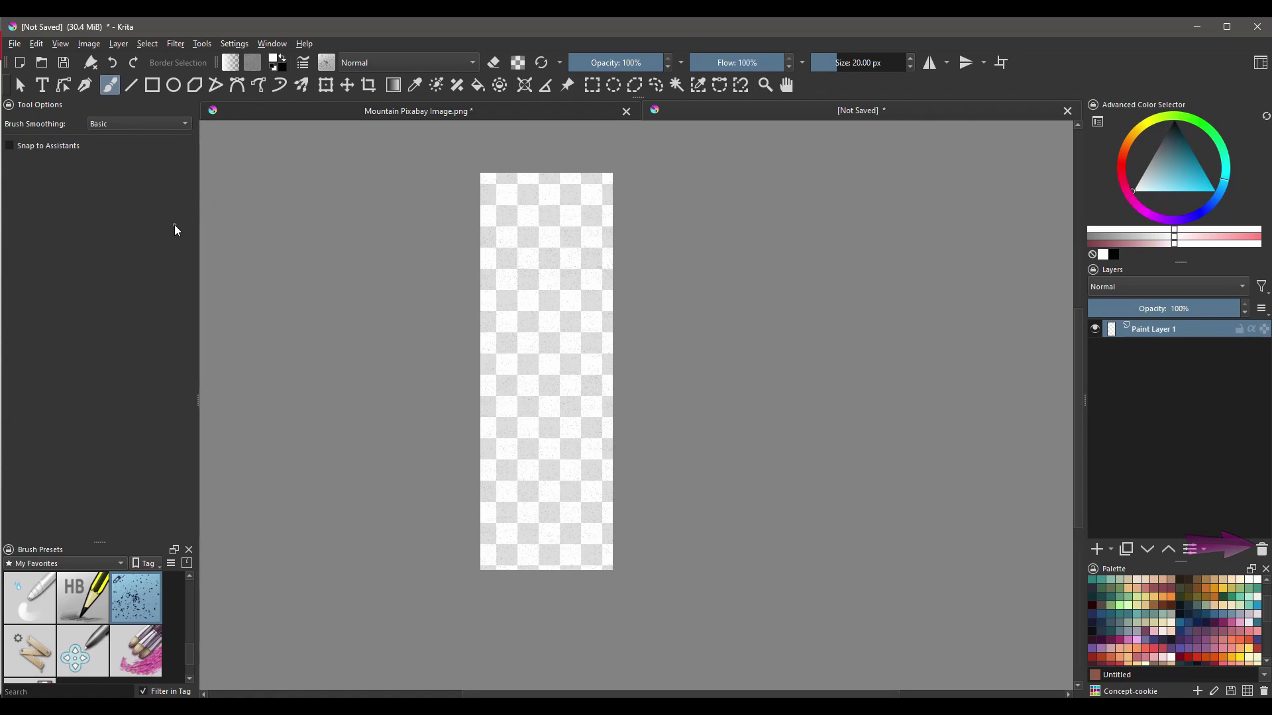
{"action": "left_click", "coordinate": [13, 43]}
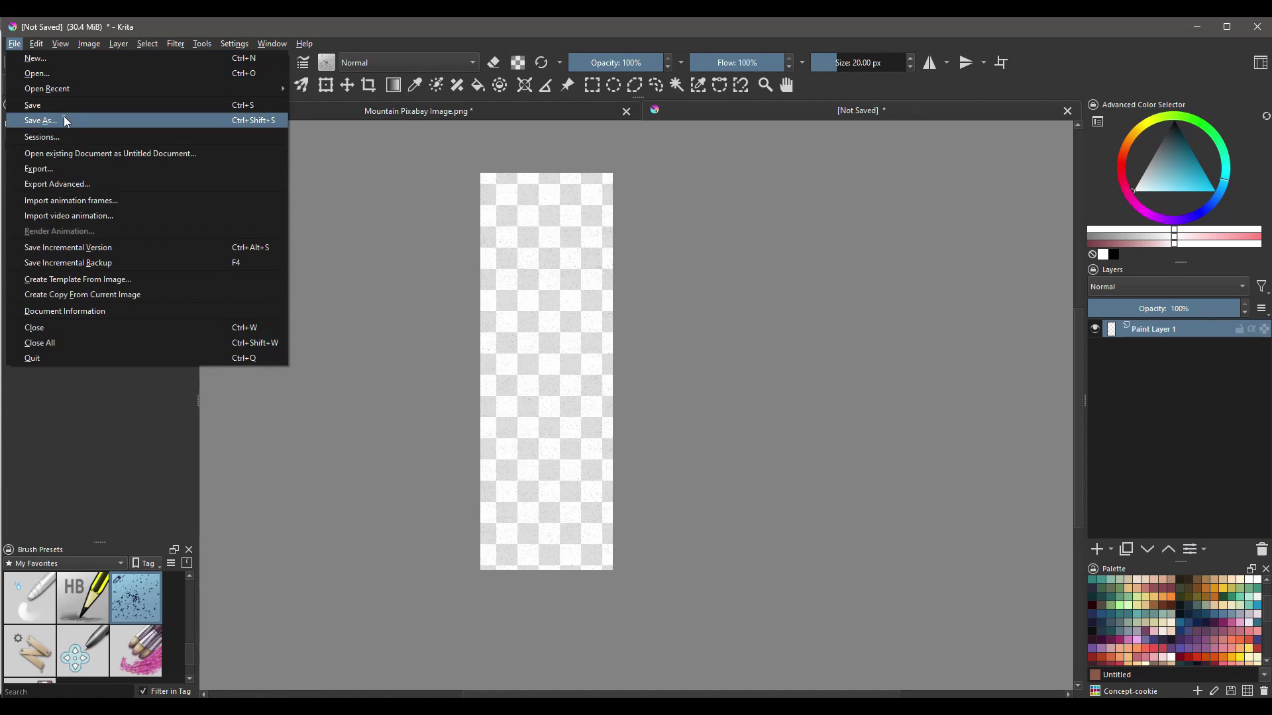
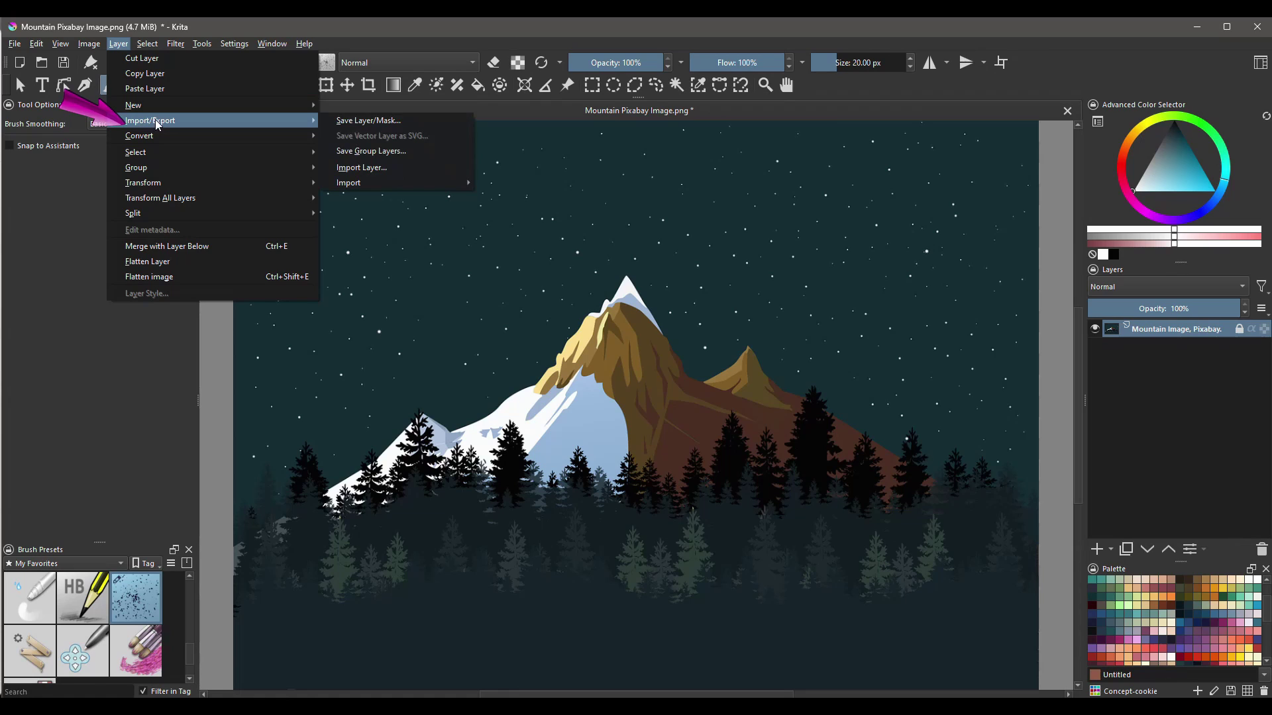
Import snow.png as a new layer above the mountain image.
{"action": "left_click", "coordinate": [363, 168]}
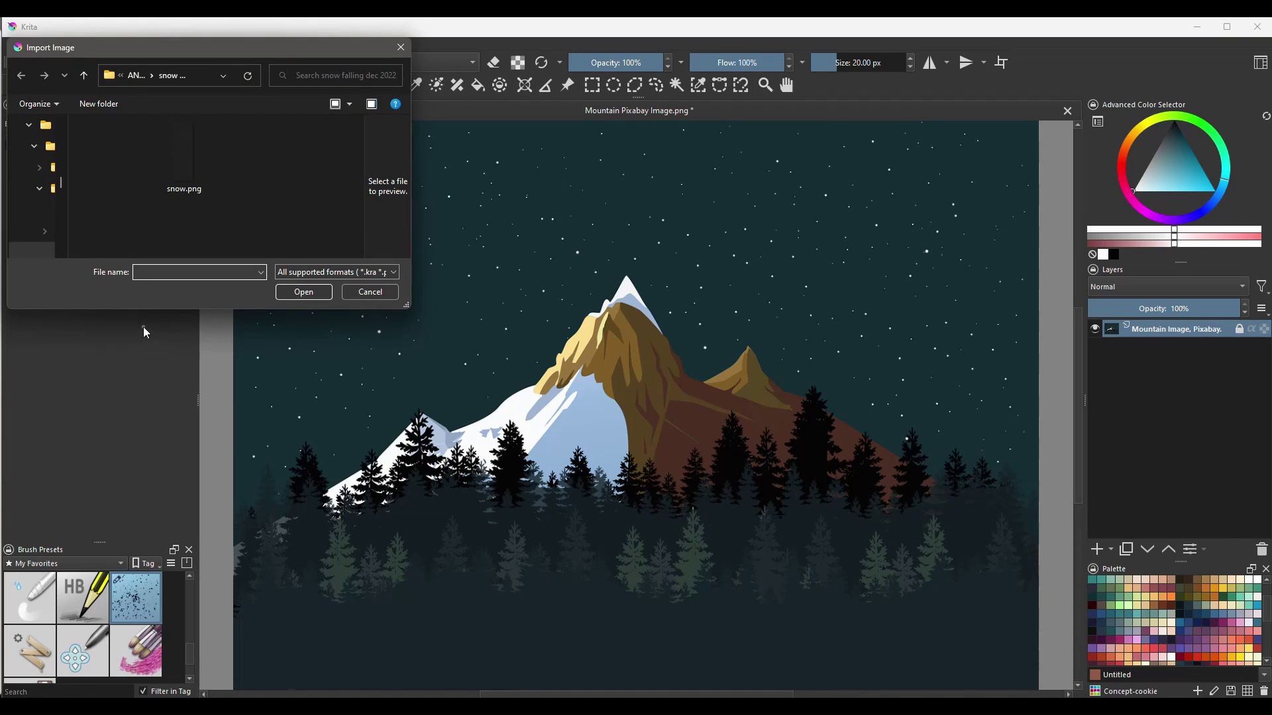
{"action": "left_click", "coordinate": [184, 132]}
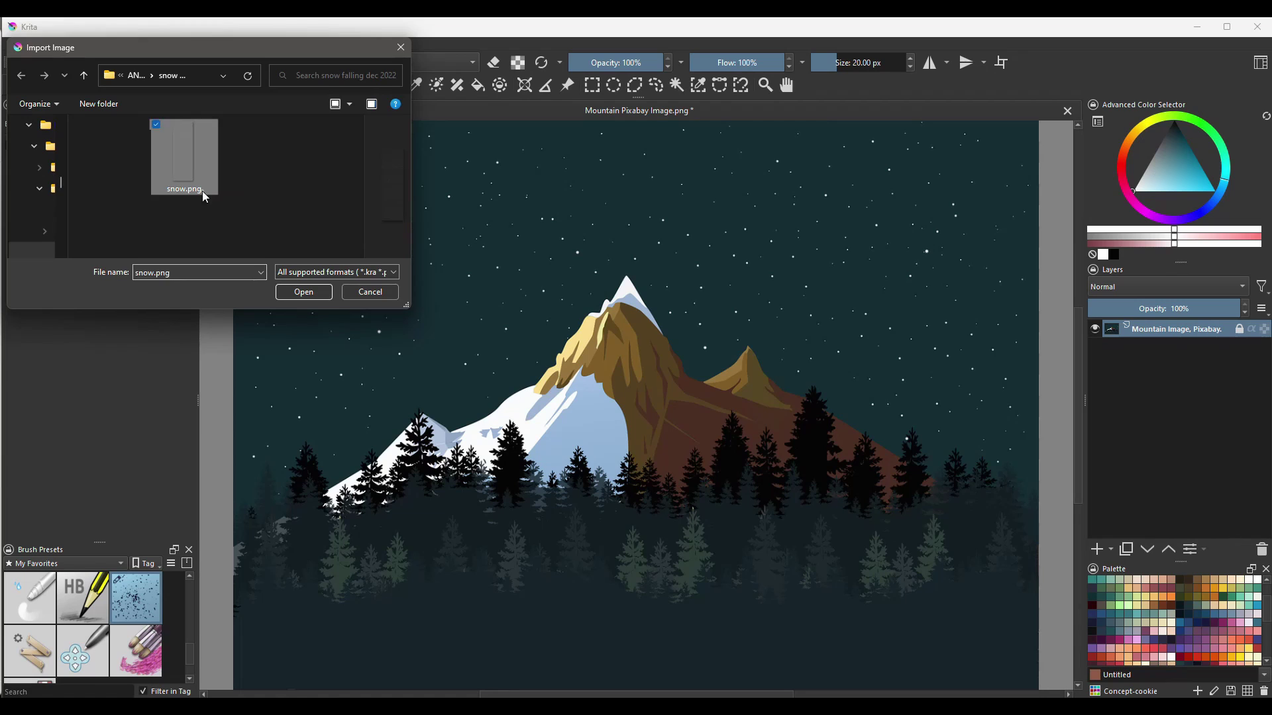
{"action": "left_click", "coordinate": [305, 292]}
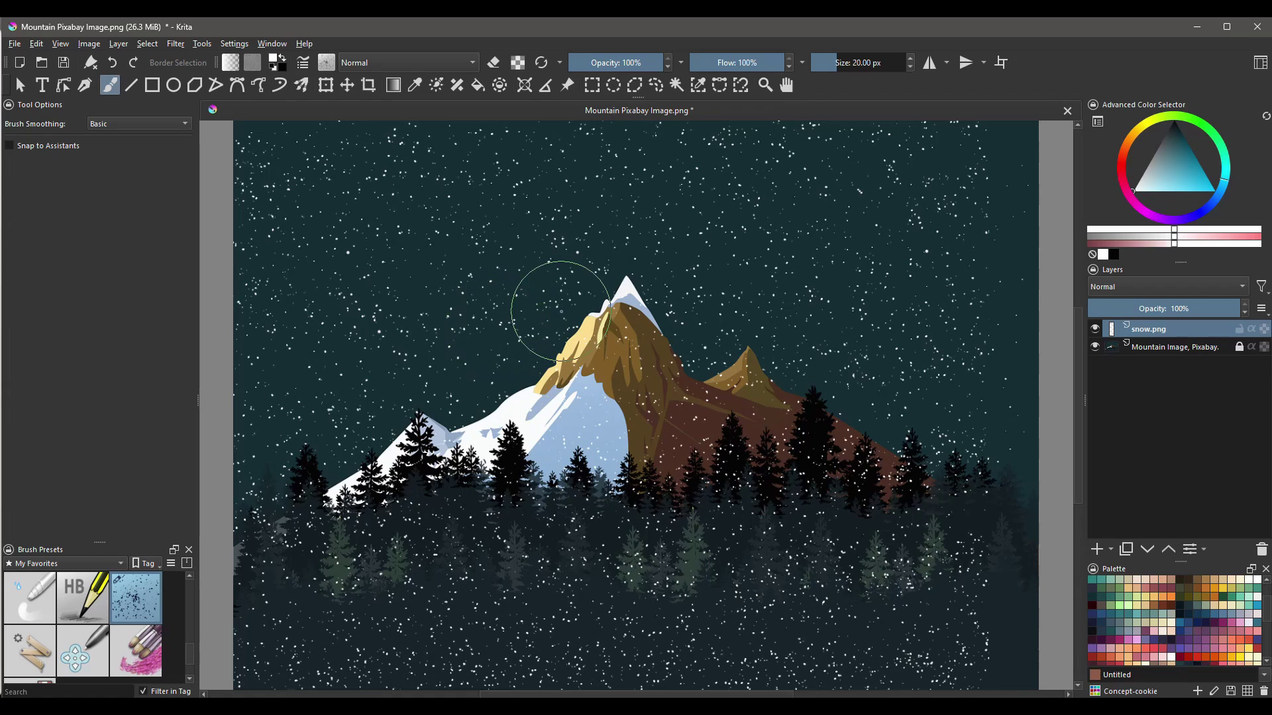
Enlarge the snow.png layer proportionally with the Transform tool so its width matches the mountain image.
{"action": "scroll", "coordinate": [558, 311], "scroll_direction": "down", "scroll_amount": 3}
{"action": "scroll", "coordinate": [558, 312], "scroll_direction": "down", "scroll_amount": 2}
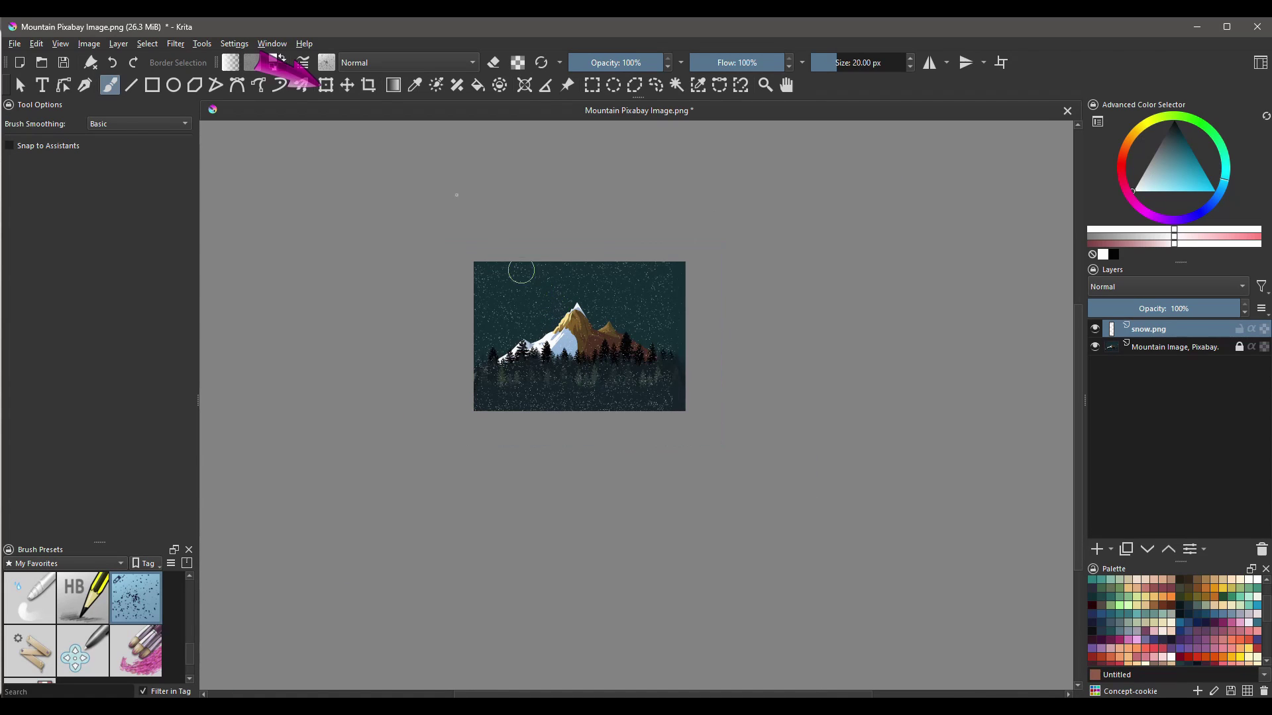
{"action": "left_click", "coordinate": [325, 85]}
{"action": "scroll", "coordinate": [724, 330], "scroll_direction": "down", "scroll_amount": 1}
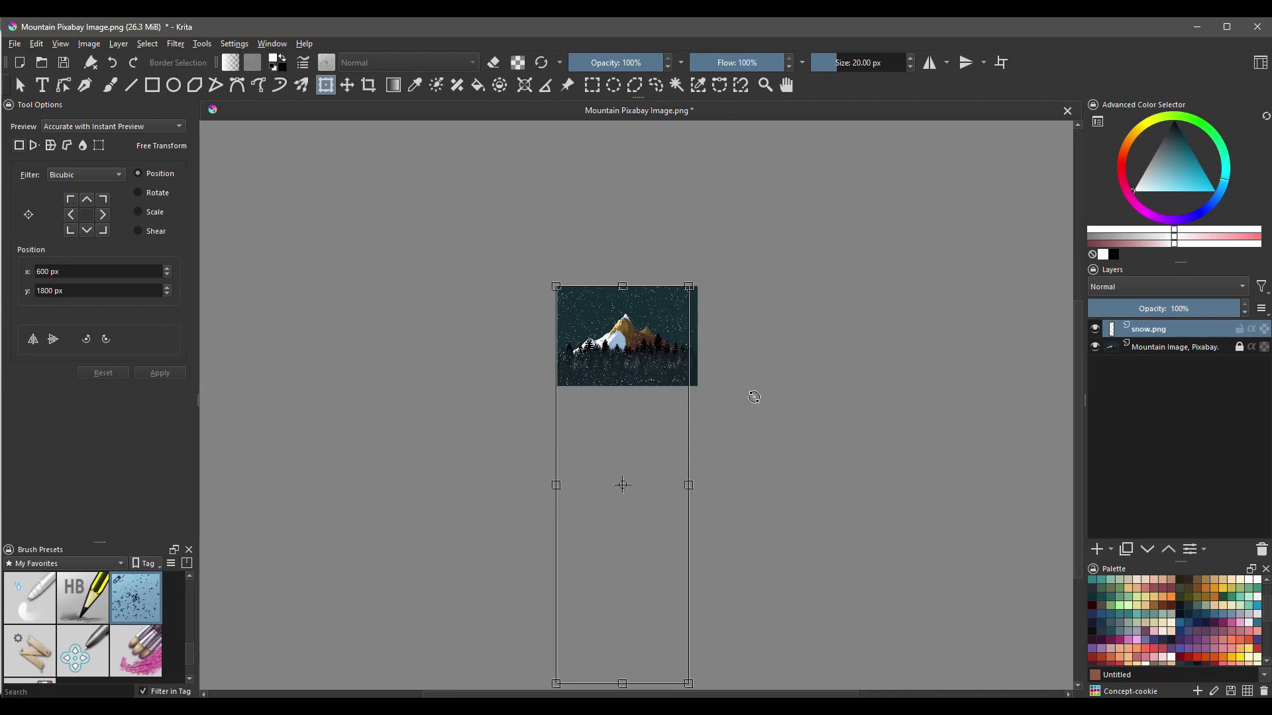
{"action": "left_click_drag", "start_coordinate": [794, 446], "coordinate": [712, 372]}
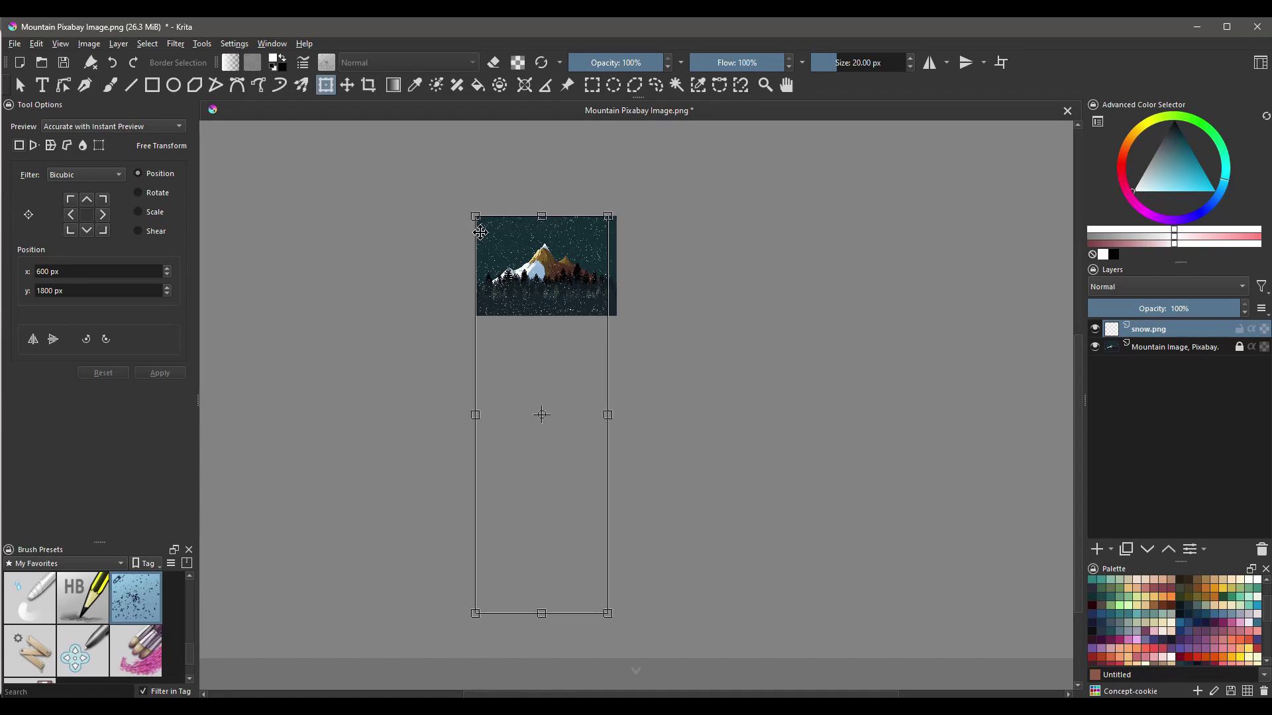
{"action": "scroll", "coordinate": [646, 281], "scroll_direction": "up", "scroll_amount": 1}
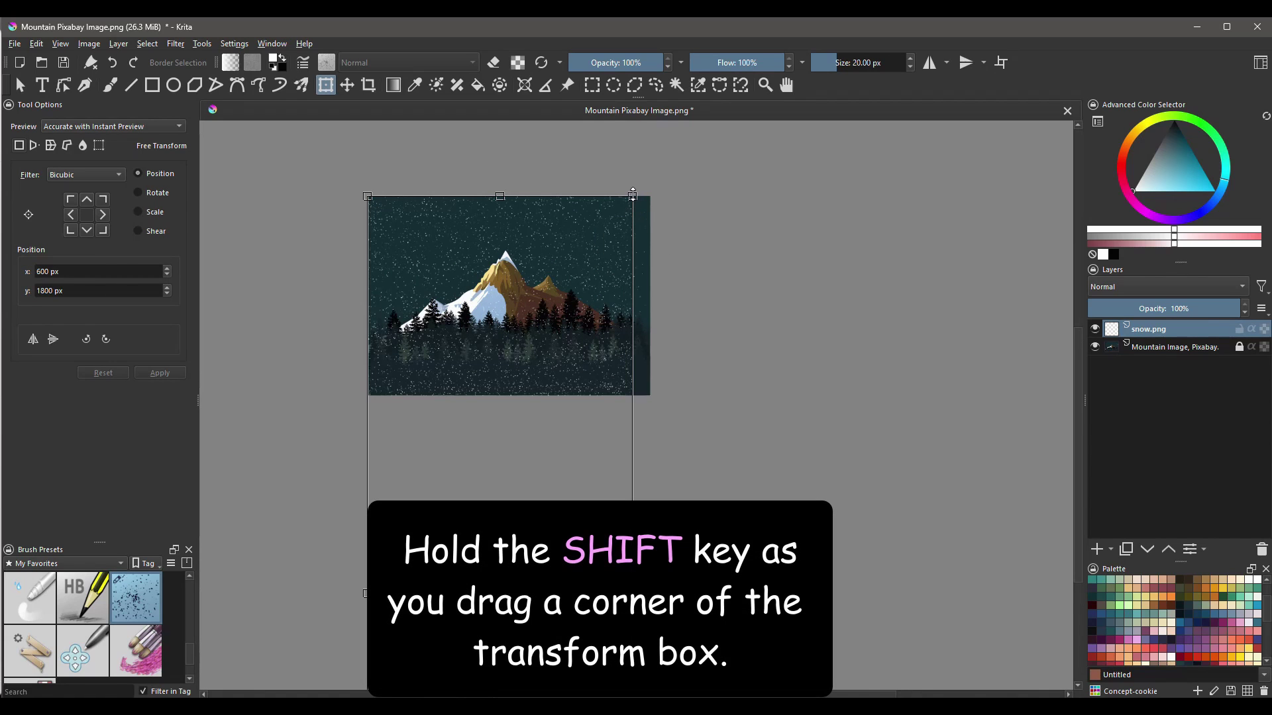
{"action": "left_click_drag", "start_coordinate": [633, 194], "coordinate": [705, 162]}
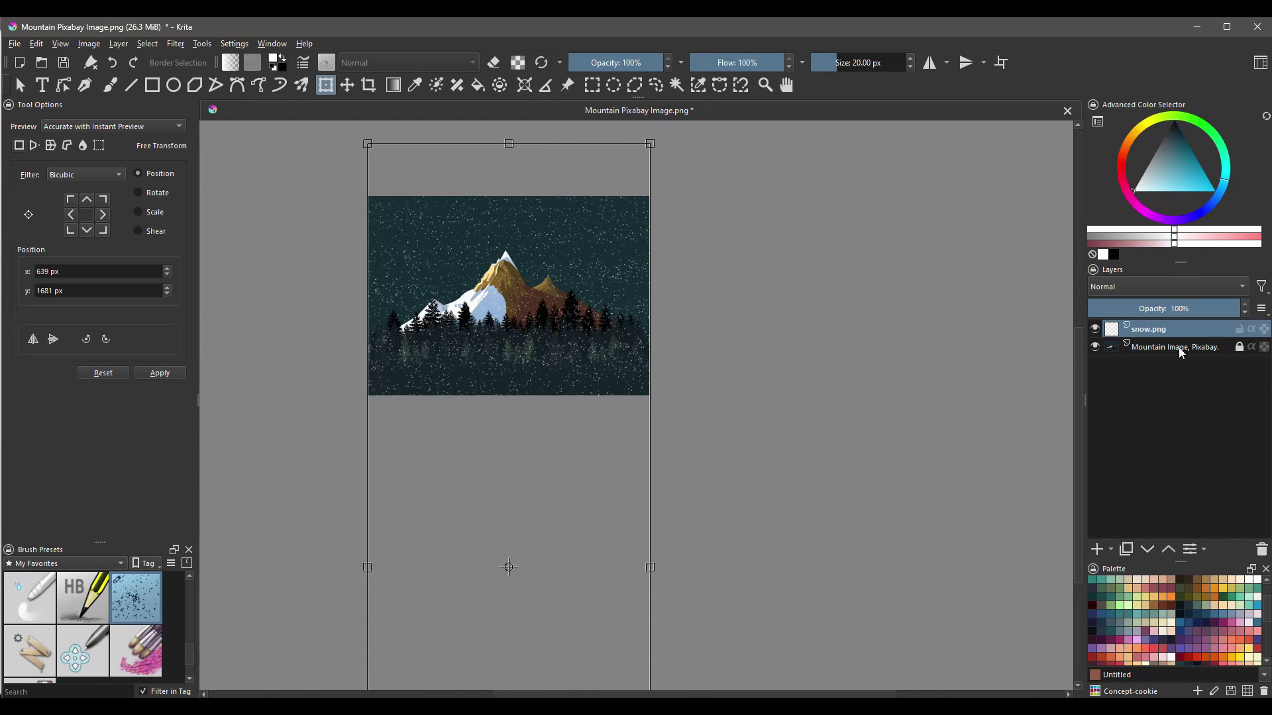
Rename the snow.png layer to snow and add a transform mask to it.
{"action": "double_click", "coordinate": [1146, 329]}
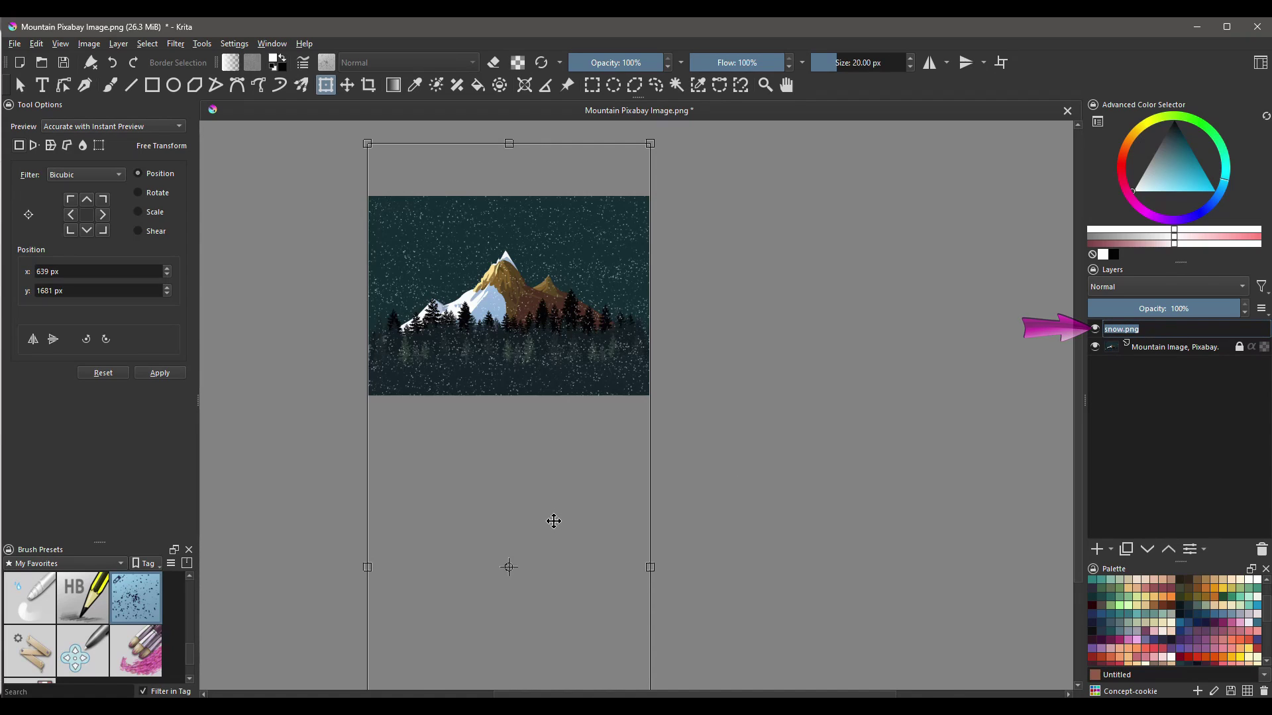
{"action": "key", "text": "Return"}
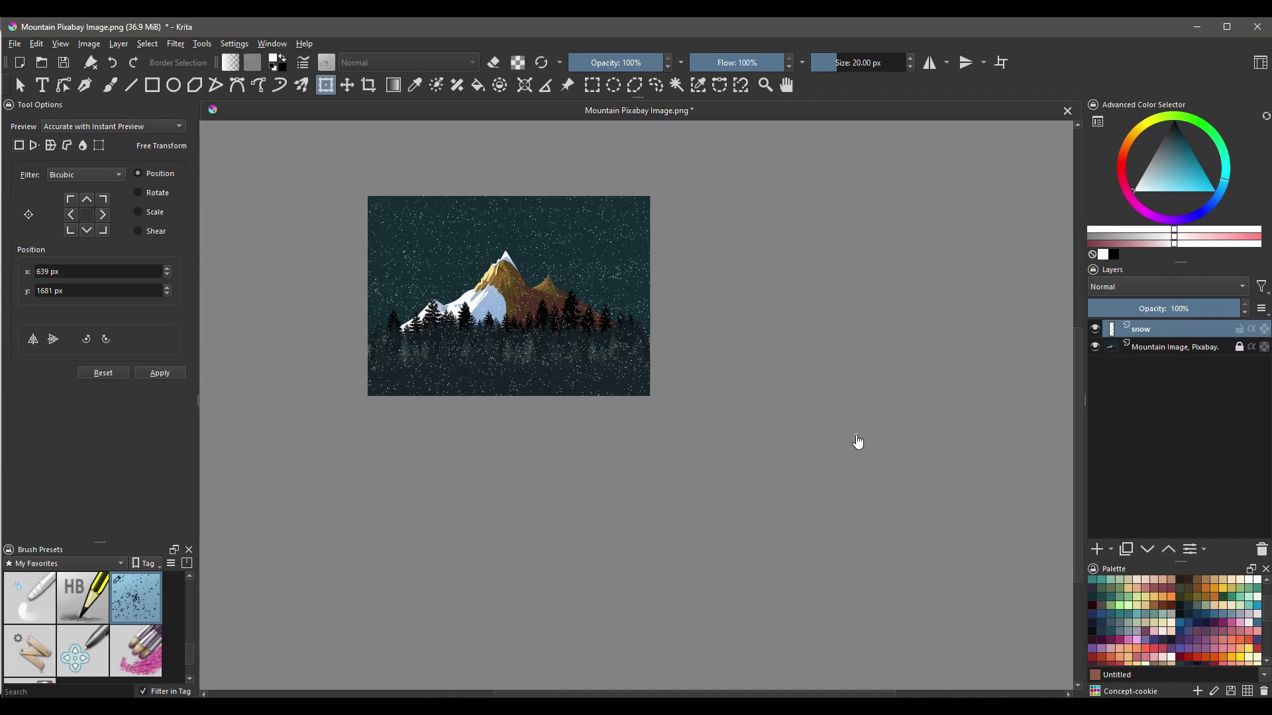
{"action": "right_click", "coordinate": [1140, 332]}
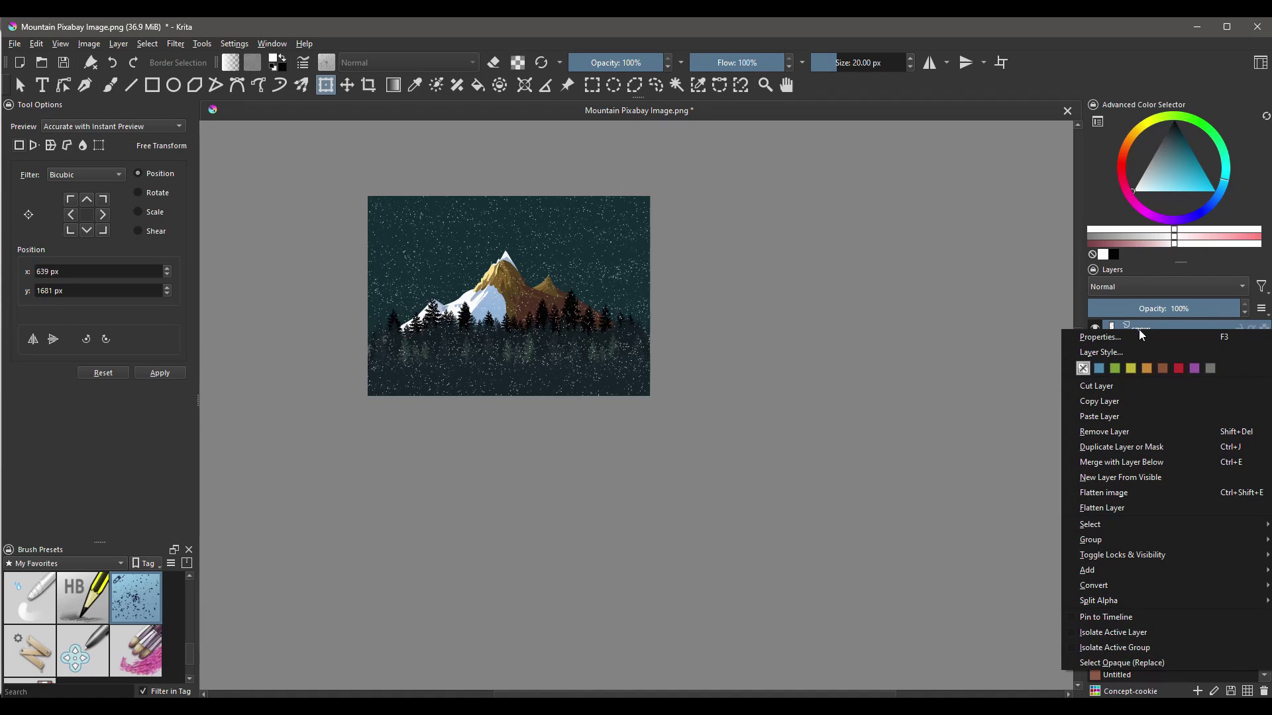
{"action": "mouse_move", "coordinate": [1090, 570]}
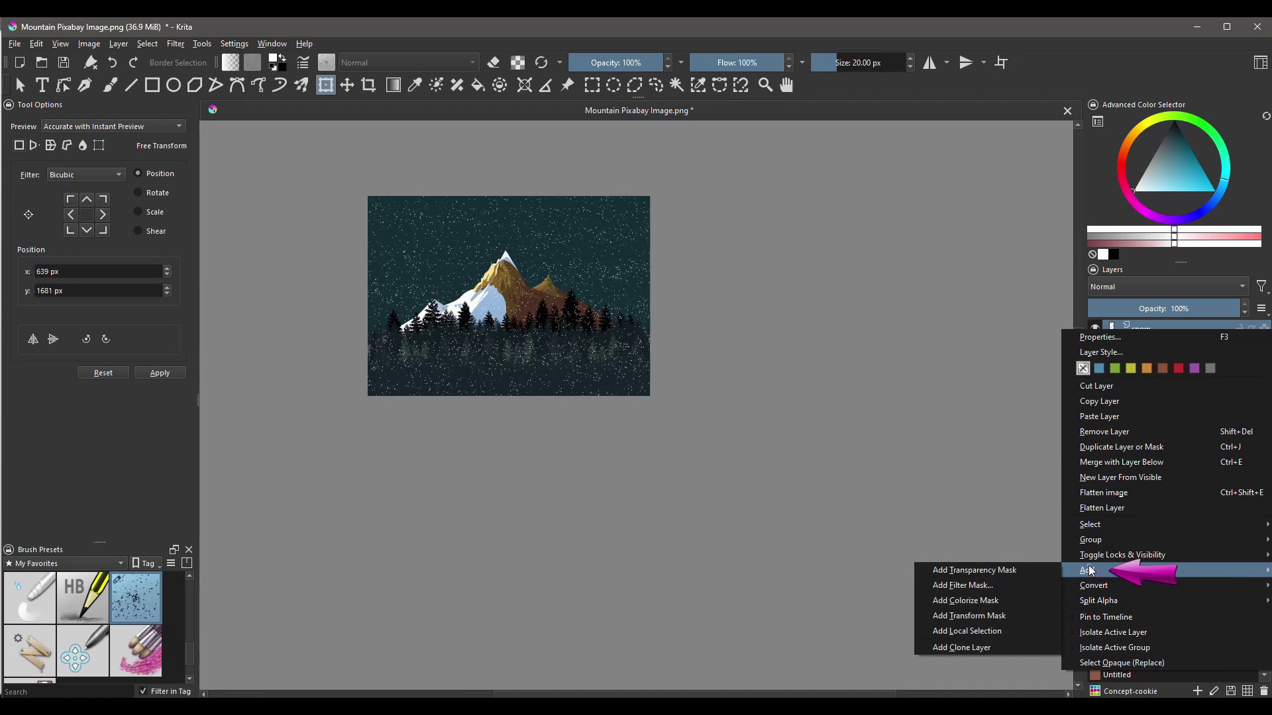
{"action": "left_click", "coordinate": [981, 619]}
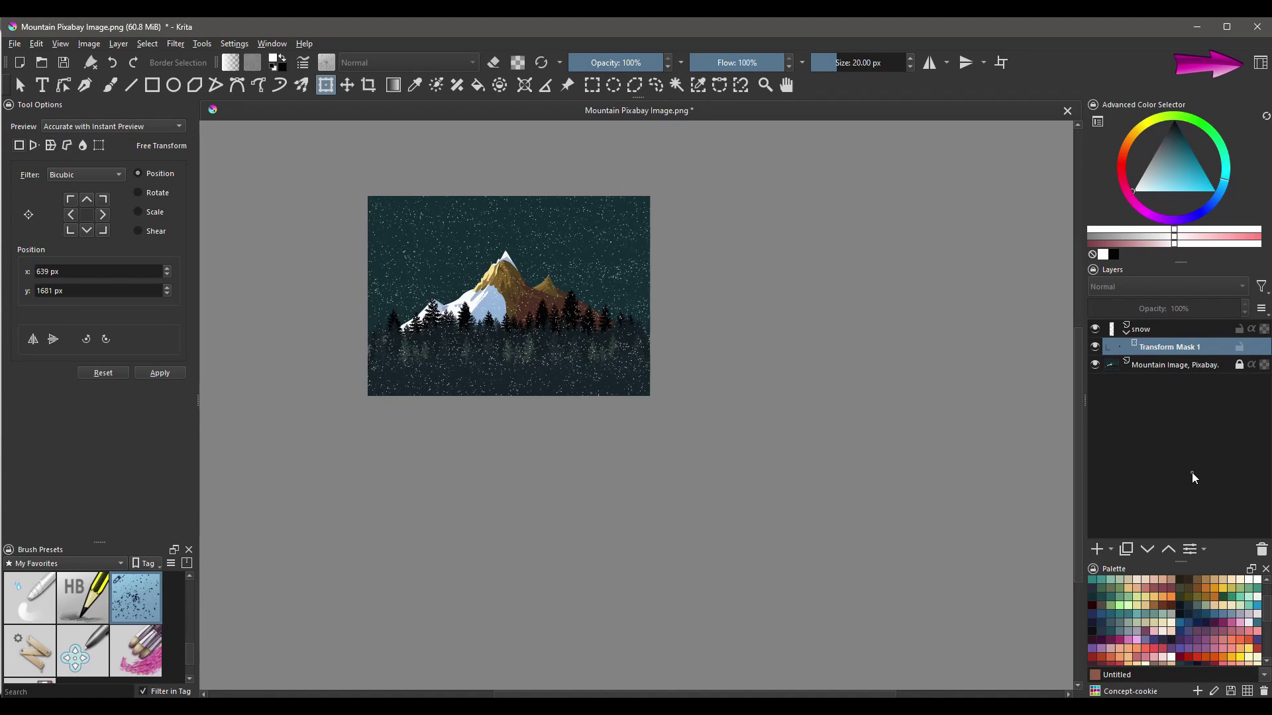
Switch to the workspace named My Animation workspace.
{"action": "left_click", "coordinate": [1260, 62]}
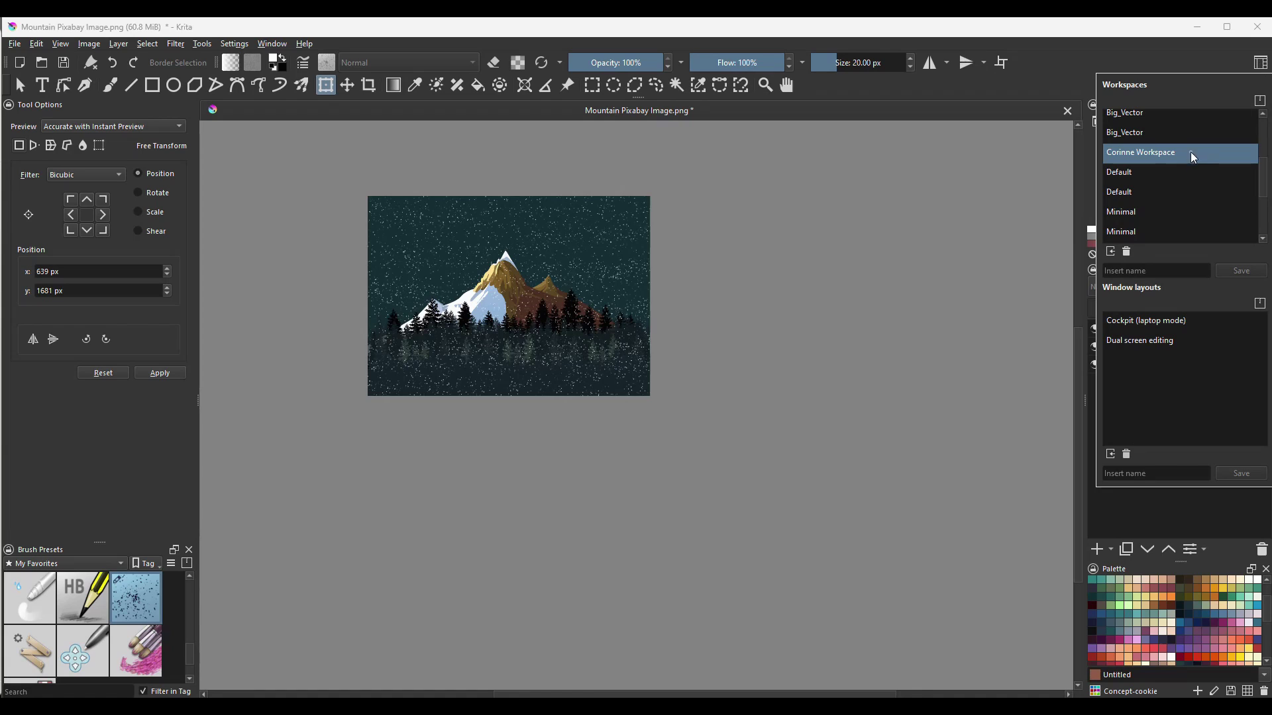
{"action": "scroll", "coordinate": [1183, 157], "scroll_direction": "down", "scroll_amount": 2}
{"action": "left_click", "coordinate": [1174, 132]}
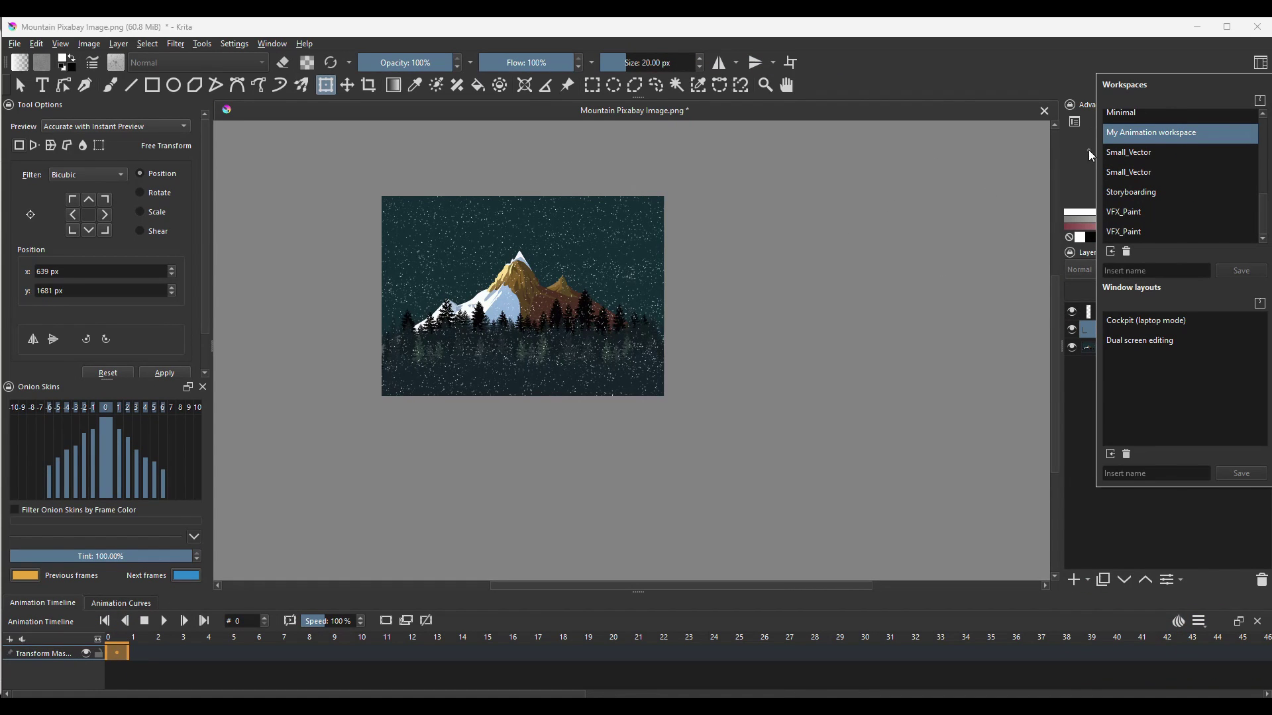
{"action": "left_click", "coordinate": [934, 216]}
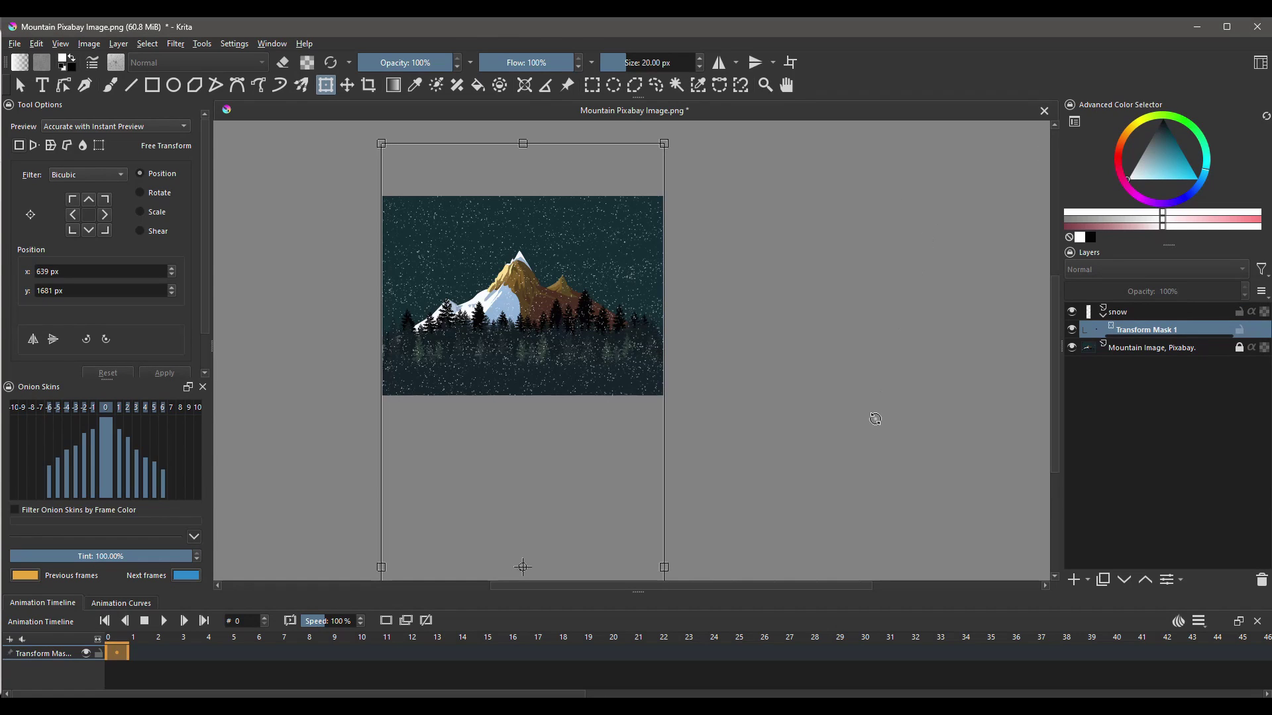
Select the snow layer's transform mask and show its animation curves in a taller docker.
{"action": "left_click", "coordinate": [1120, 315]}
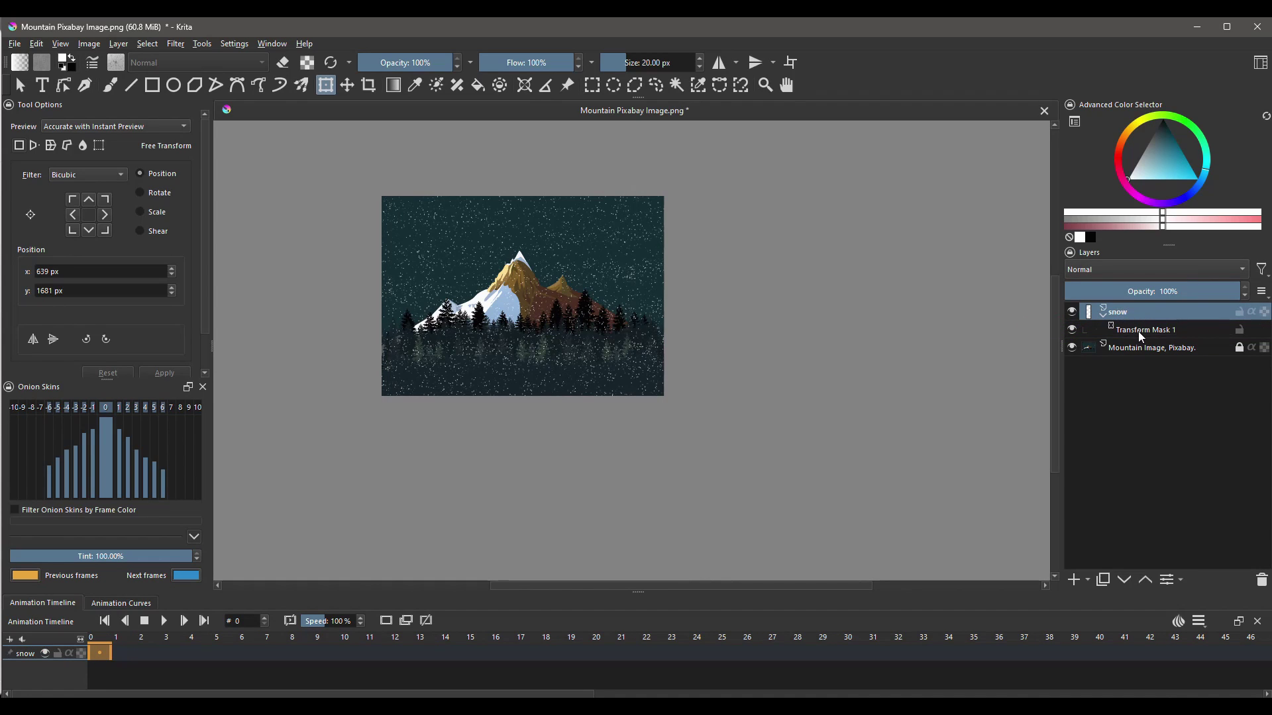
{"action": "left_click", "coordinate": [1135, 331]}
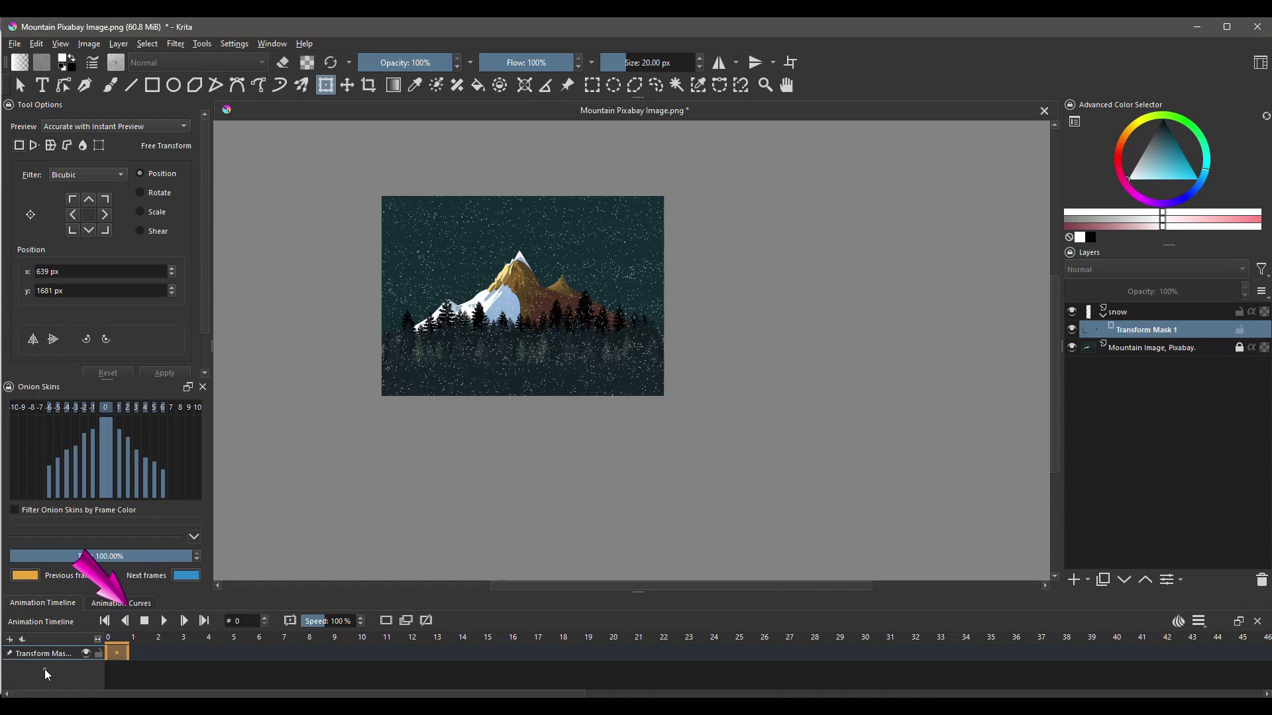
{"action": "left_click", "coordinate": [122, 603]}
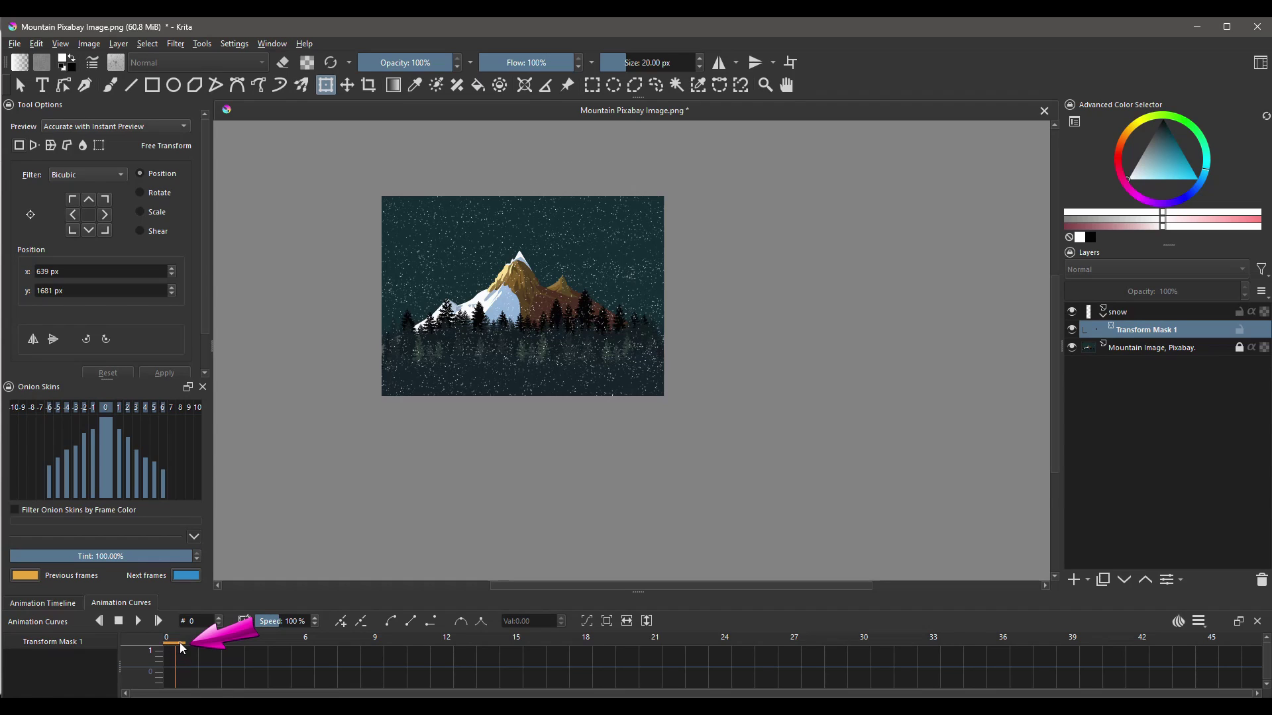
{"action": "left_click_drag", "start_coordinate": [630, 595], "coordinate": [633, 529]}
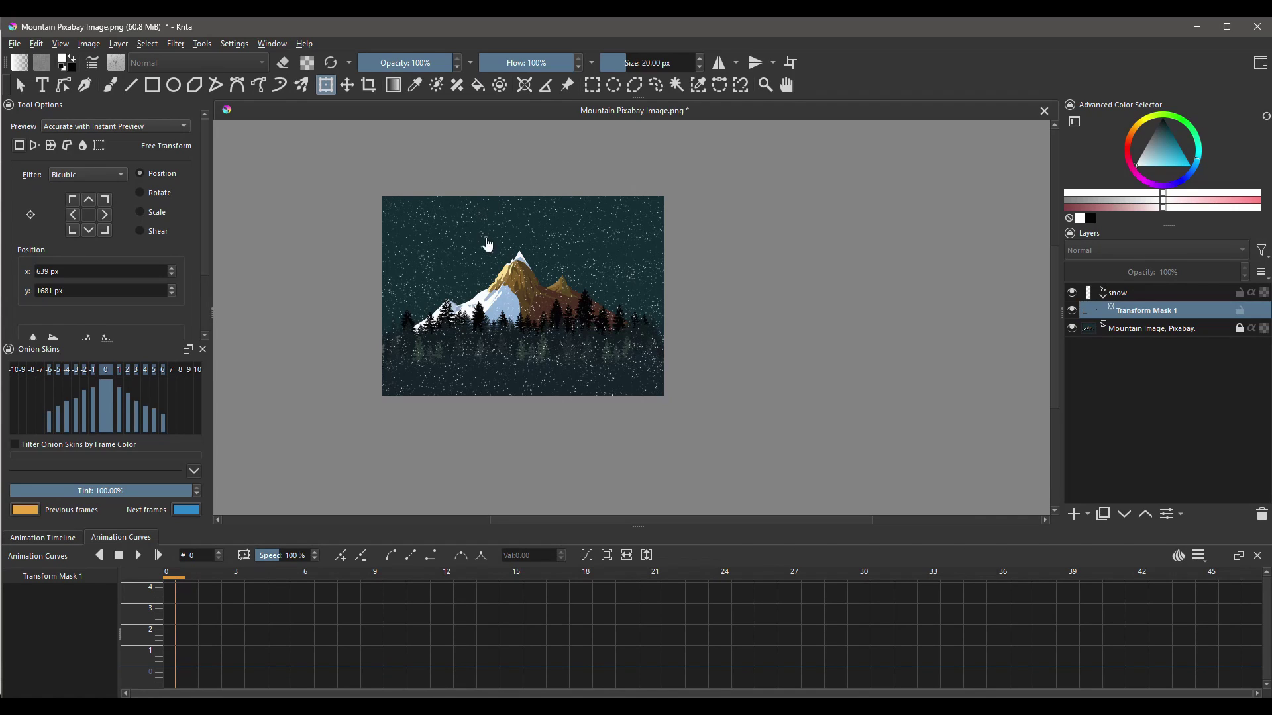
Move the snow up until its lower edge meets the mountain image's lower edge, about y -1006 px, and add a keyframe at frame 0.
{"action": "key", "text": "minus"}
{"action": "key", "text": "minus"}
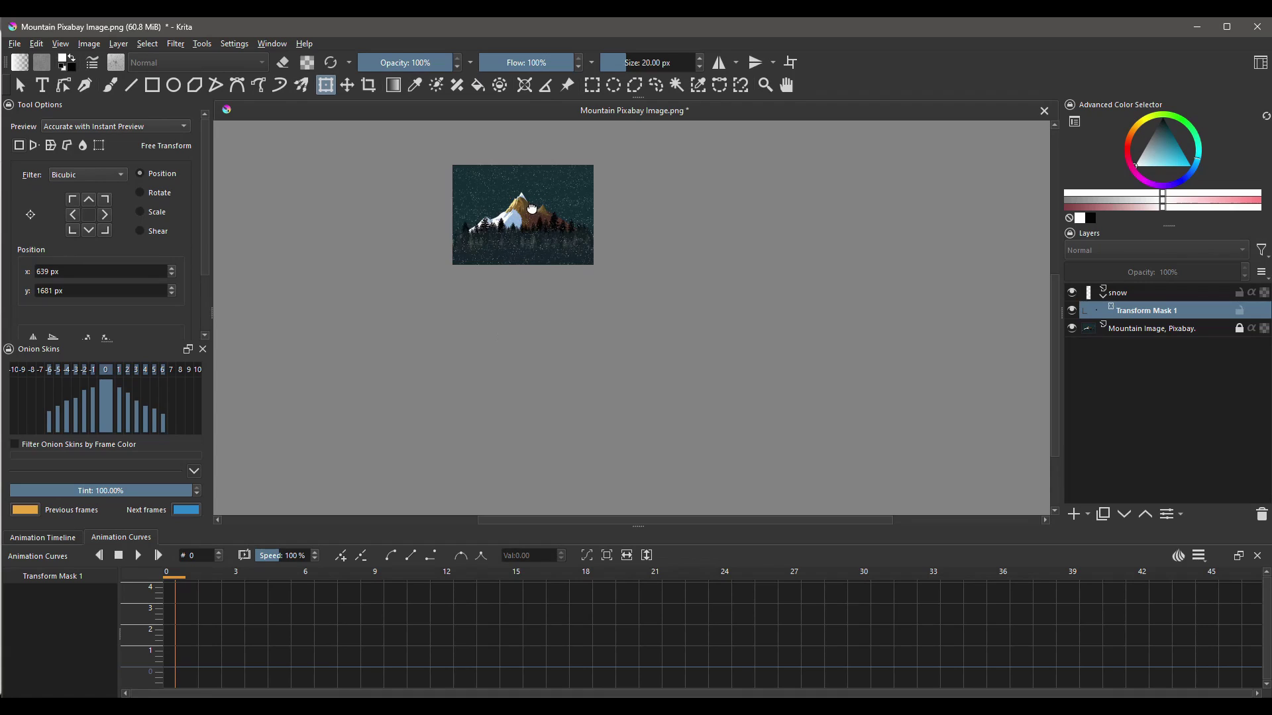
{"action": "left_click_drag", "start_coordinate": [527, 205], "coordinate": [533, 229]}
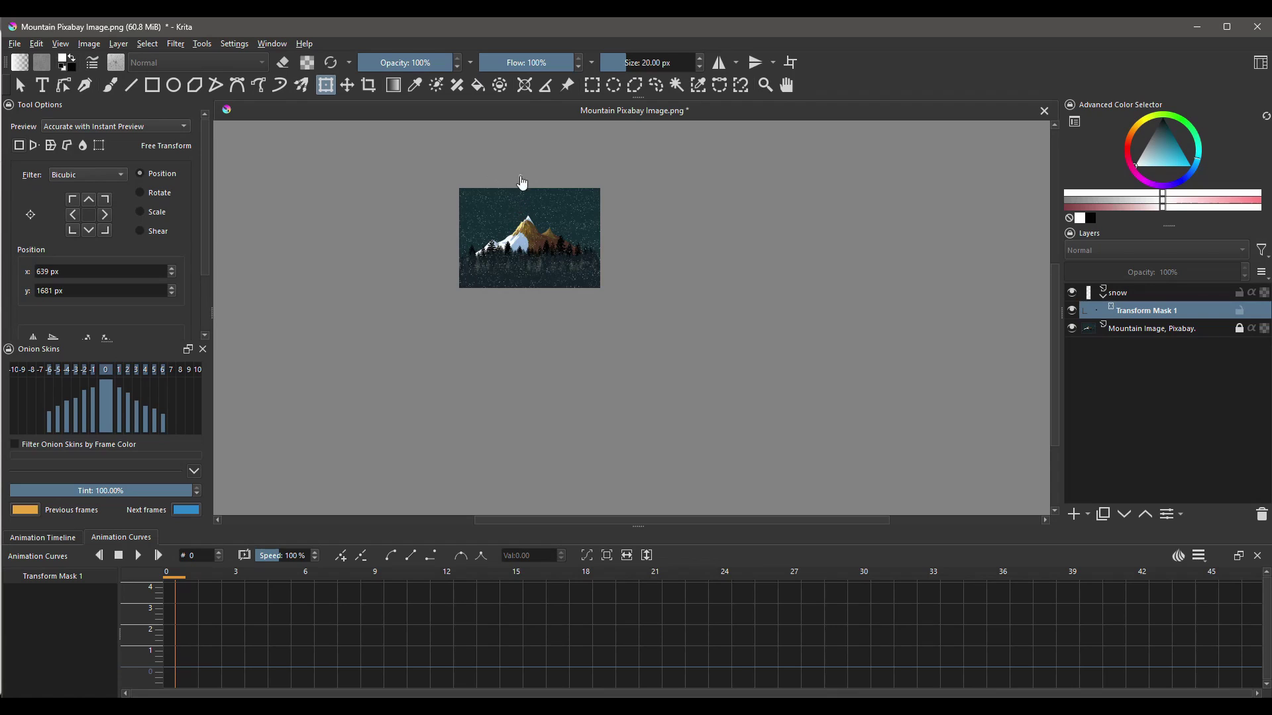
{"action": "left_click", "coordinate": [440, 246]}
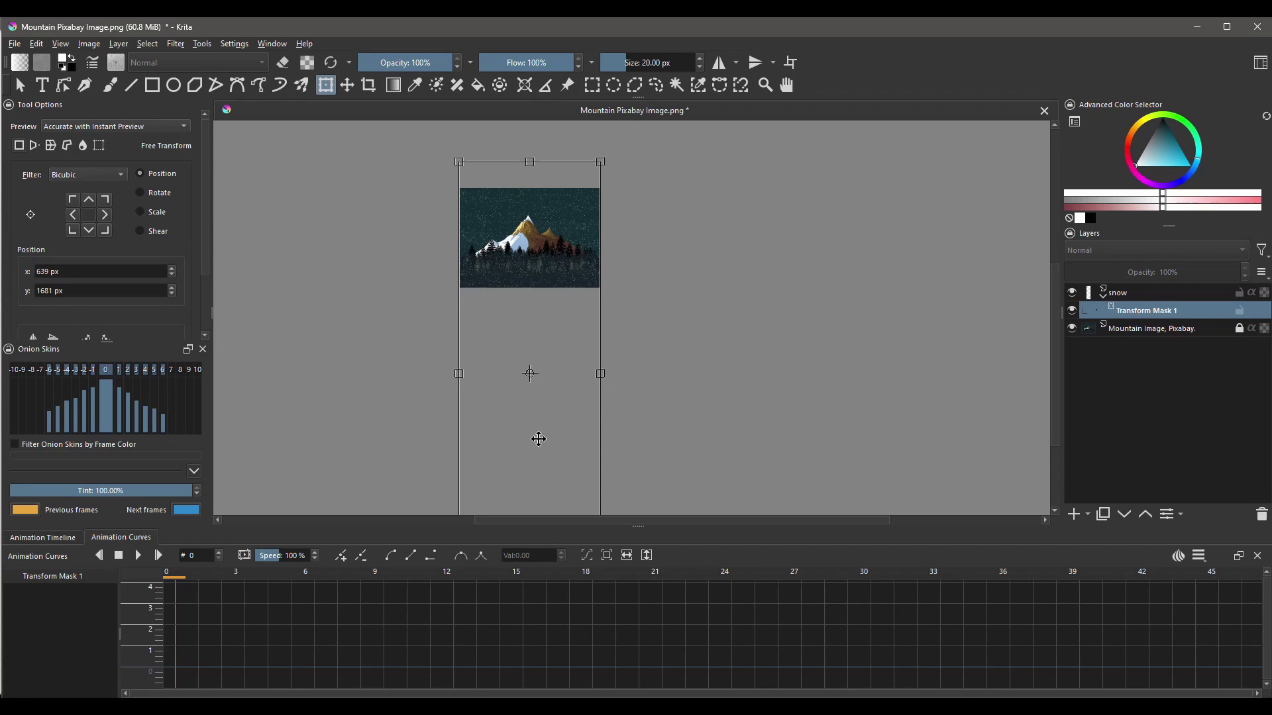
{"action": "key", "text": "Return"}
{"action": "left_click_drag", "start_coordinate": [531, 306], "coordinate": [534, 393]}
{"action": "left_click_drag", "start_coordinate": [540, 312], "coordinate": [547, 345]}
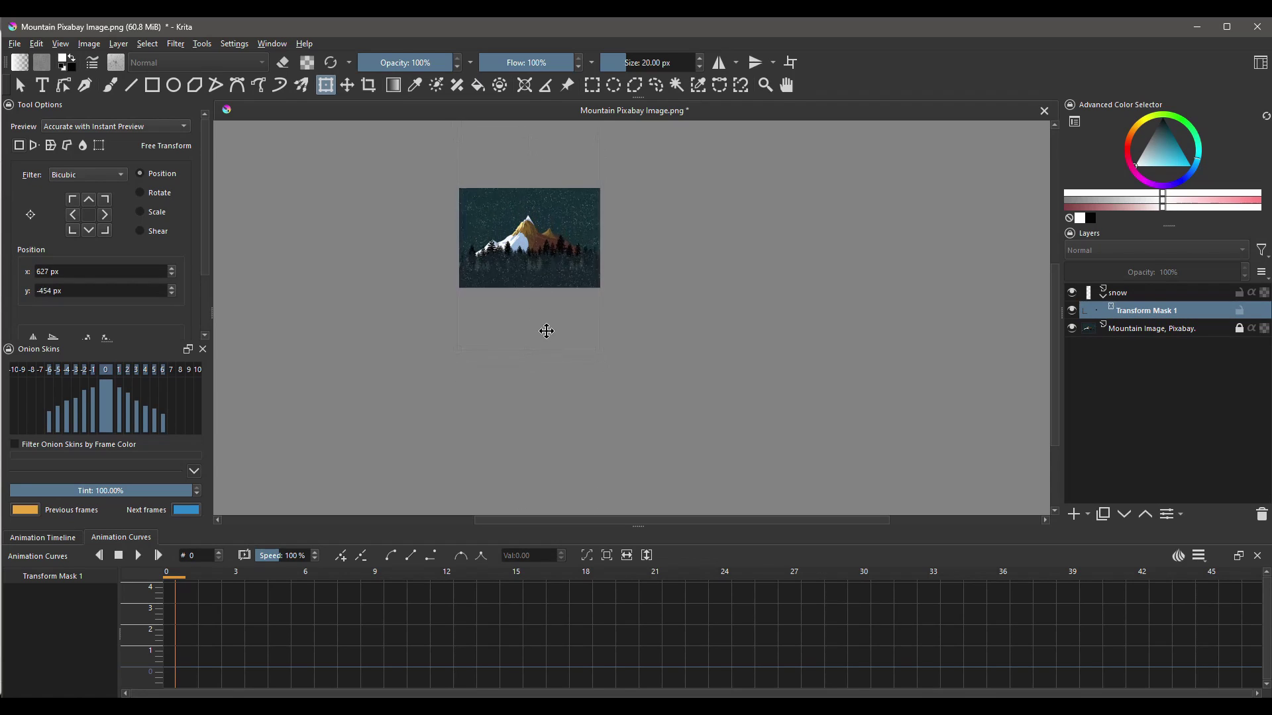
{"action": "left_click_drag", "start_coordinate": [542, 281], "coordinate": [557, 269]}
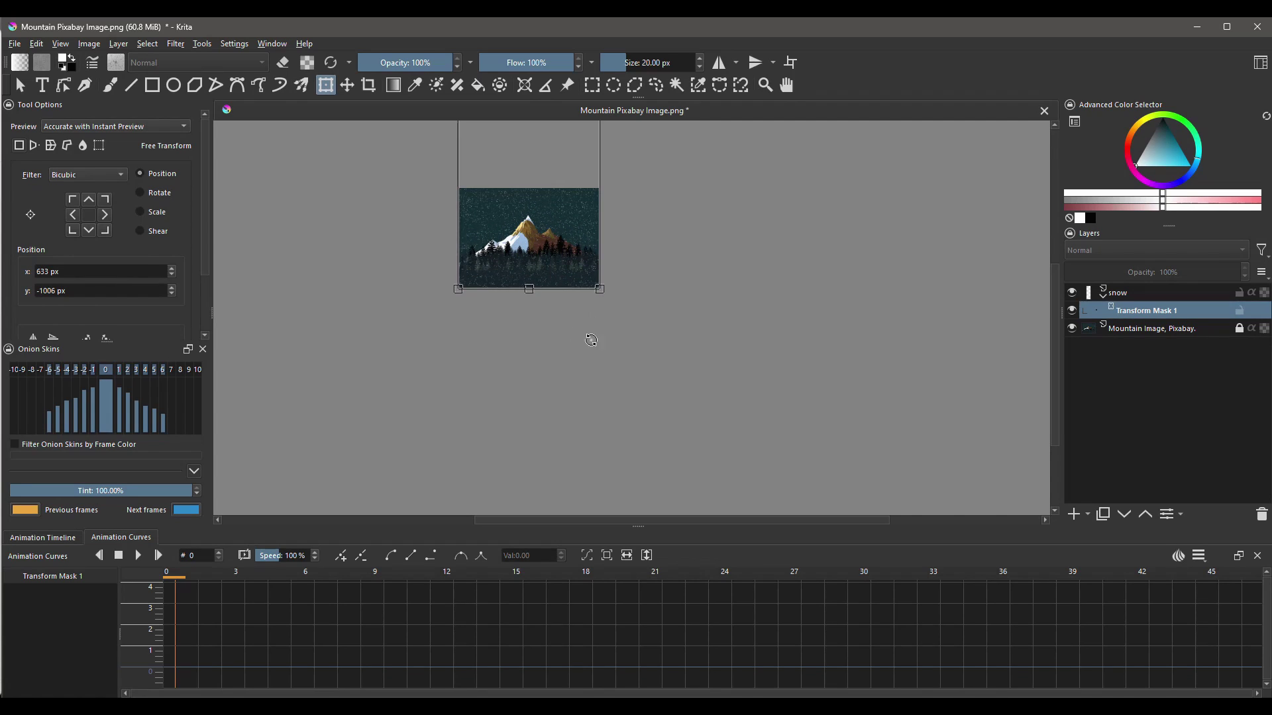
{"action": "left_click_drag", "start_coordinate": [703, 335], "coordinate": [708, 370]}
{"action": "scroll", "coordinate": [689, 338], "scroll_direction": "up", "scroll_amount": 5}
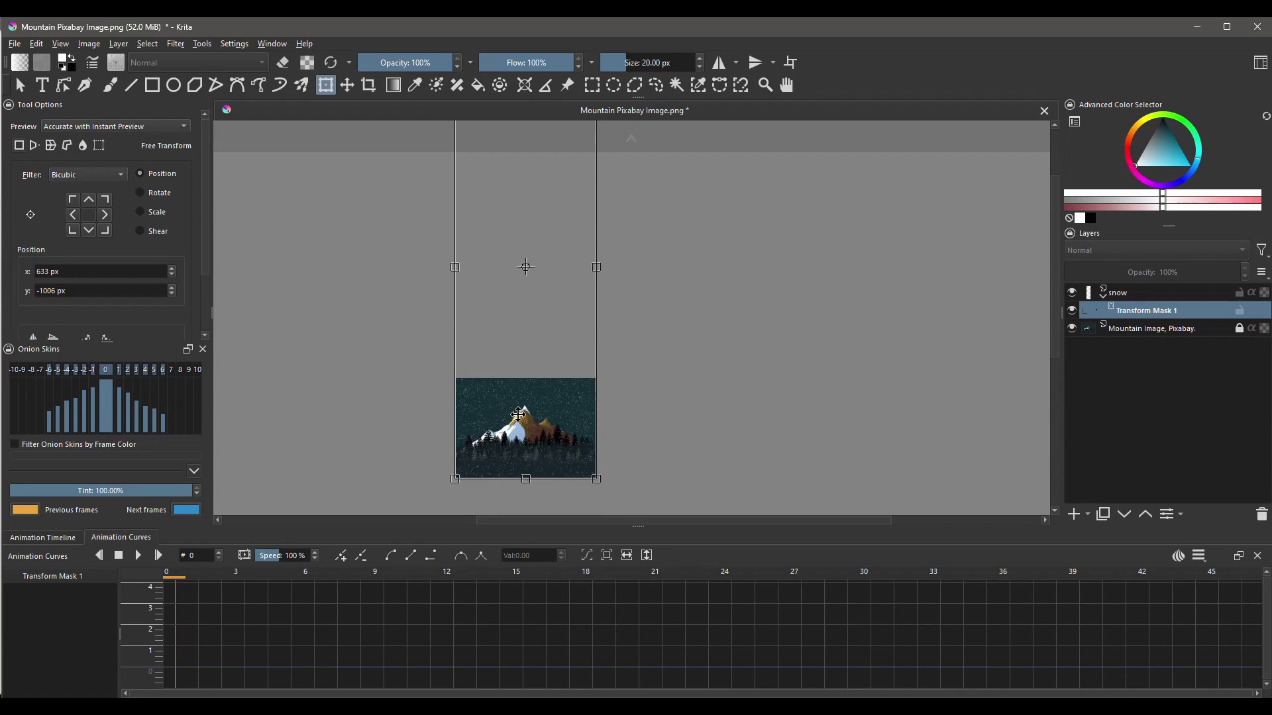
{"action": "left_click", "coordinate": [344, 560]}
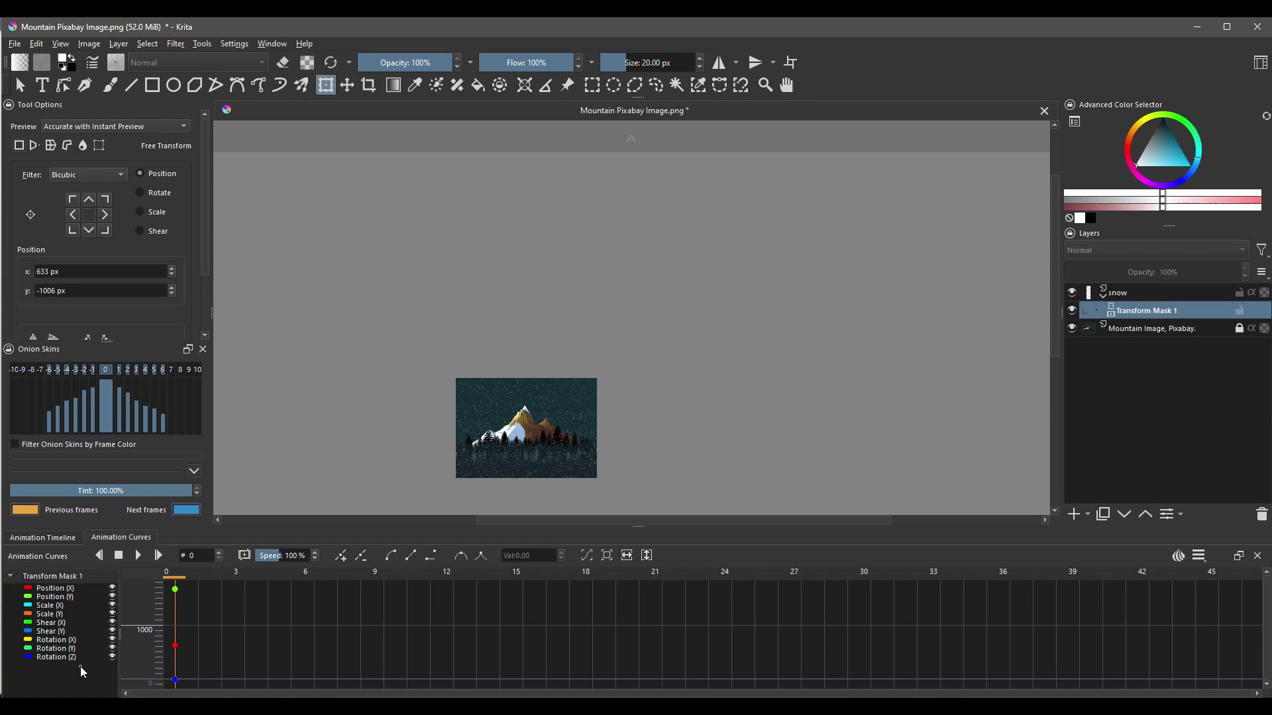
Hide the transform mask's scale, shear and rotation curves, leaving only Position (X) and Position (Y) shown.
{"action": "left_click", "coordinate": [111, 657]}
{"action": "left_click", "coordinate": [112, 640]}
{"action": "left_click", "coordinate": [112, 631]}
{"action": "left_click", "coordinate": [112, 623]}
{"action": "left_click", "coordinate": [112, 614]}
{"action": "left_click", "coordinate": [112, 606]}
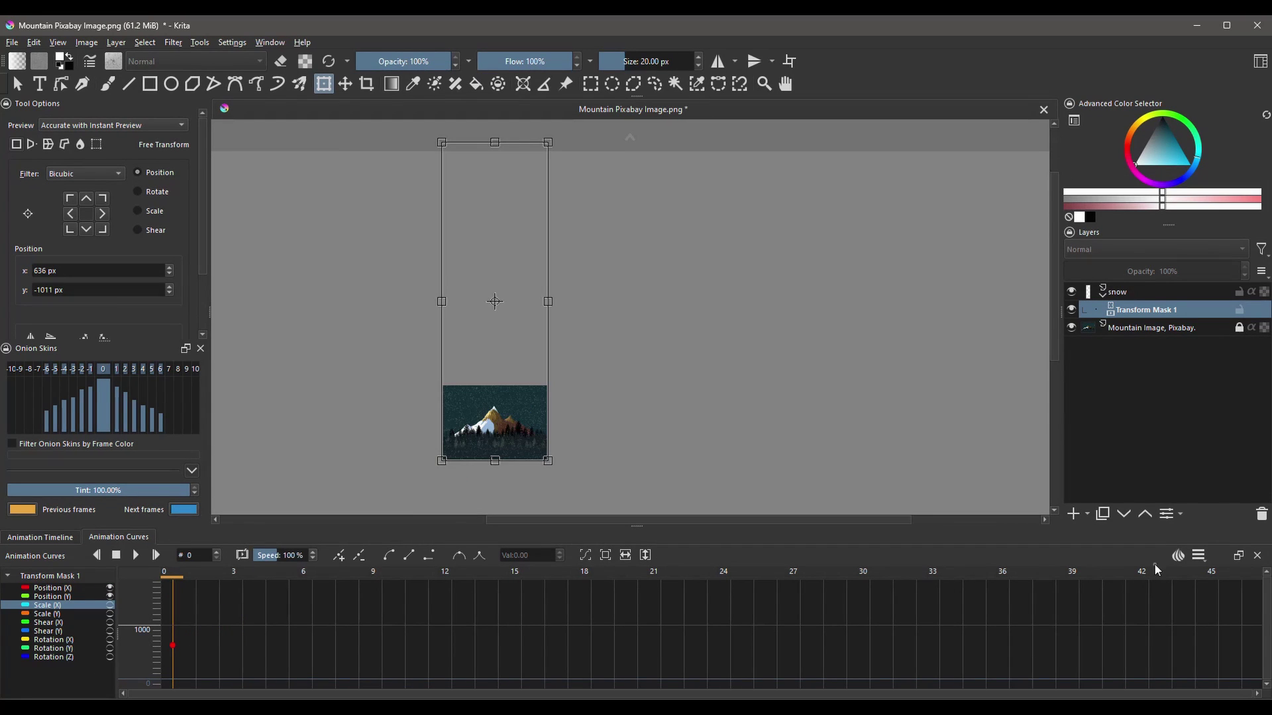
At frame 45, move the snow down until its upper edge meets the mountain image's upper edge, about y 1924 px, and add a keyframe.
{"action": "left_click", "coordinate": [1210, 572]}
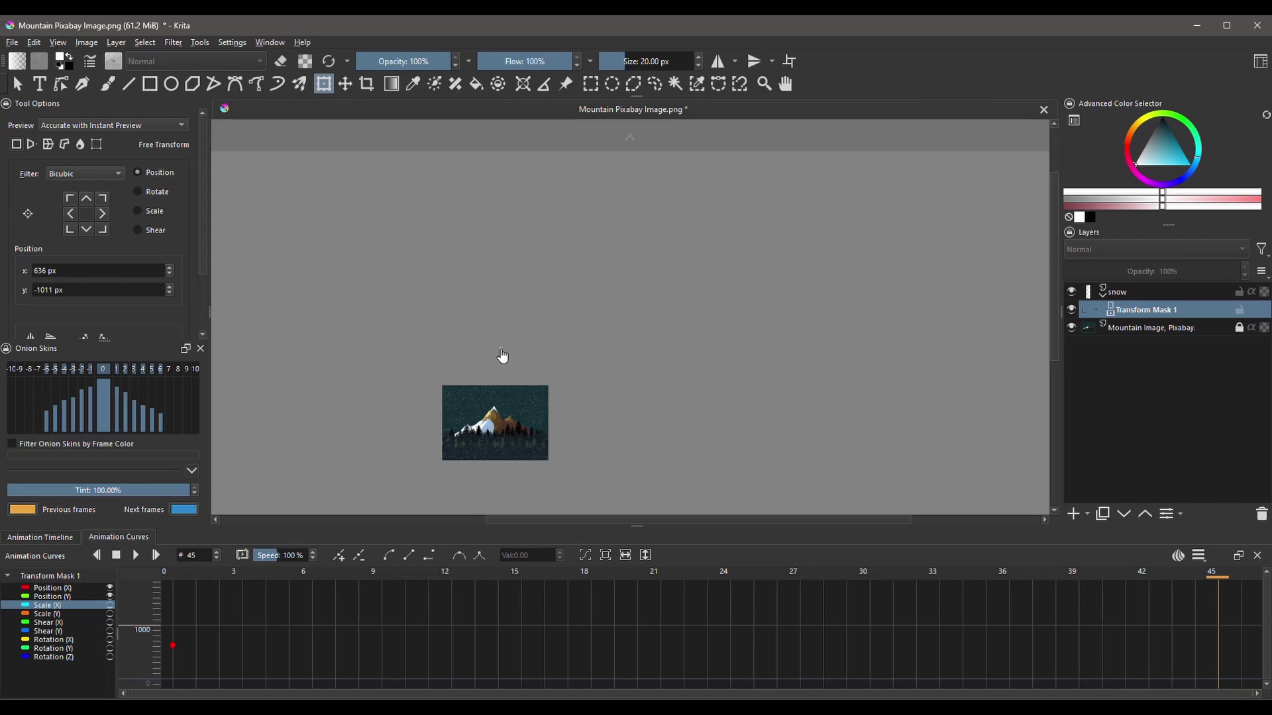
{"action": "left_click", "coordinate": [495, 341]}
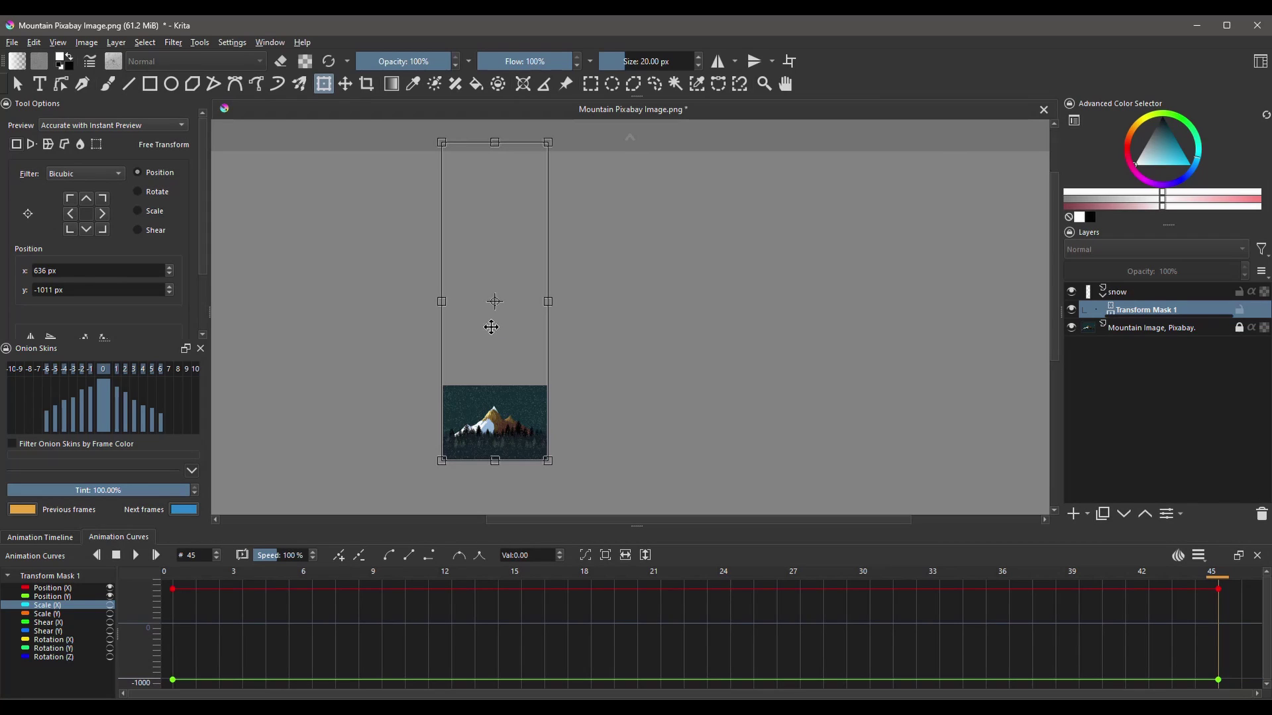
{"action": "left_click_drag", "start_coordinate": [498, 323], "coordinate": [484, 206]}
{"action": "scroll", "coordinate": [490, 214], "scroll_direction": "up", "scroll_amount": 3}
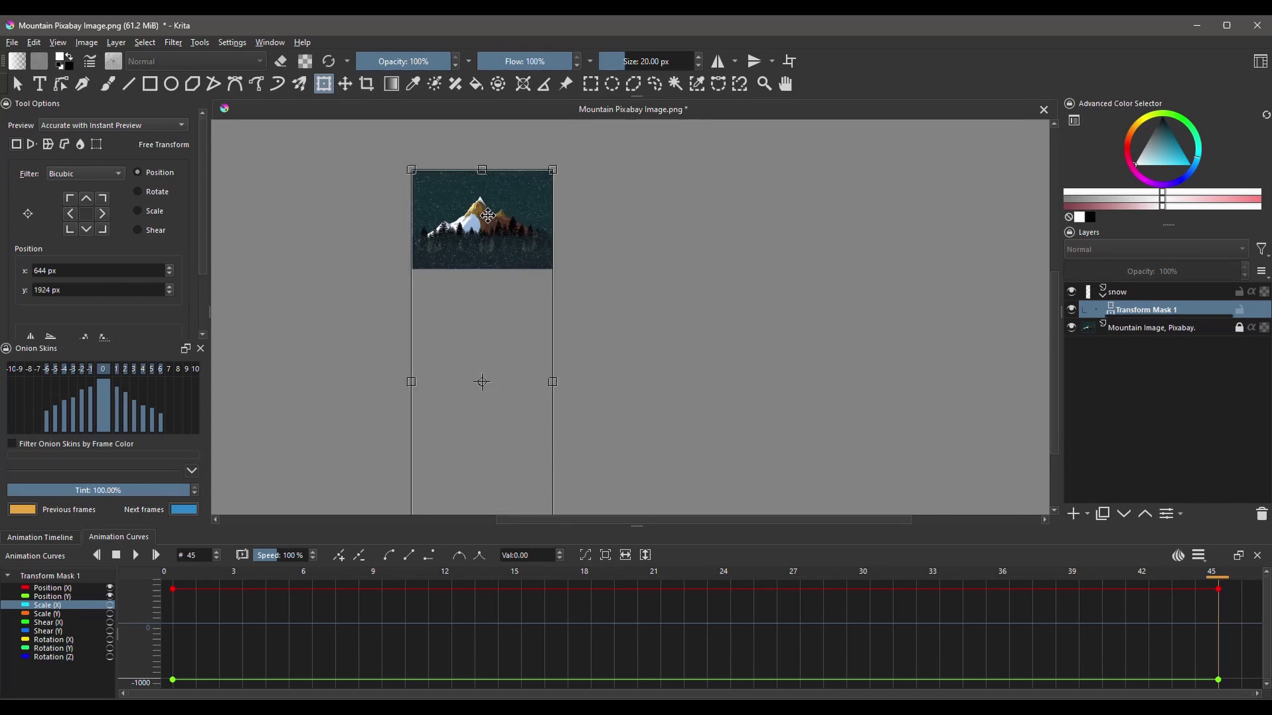
{"action": "scroll", "coordinate": [485, 220], "scroll_direction": "down", "scroll_amount": 3}
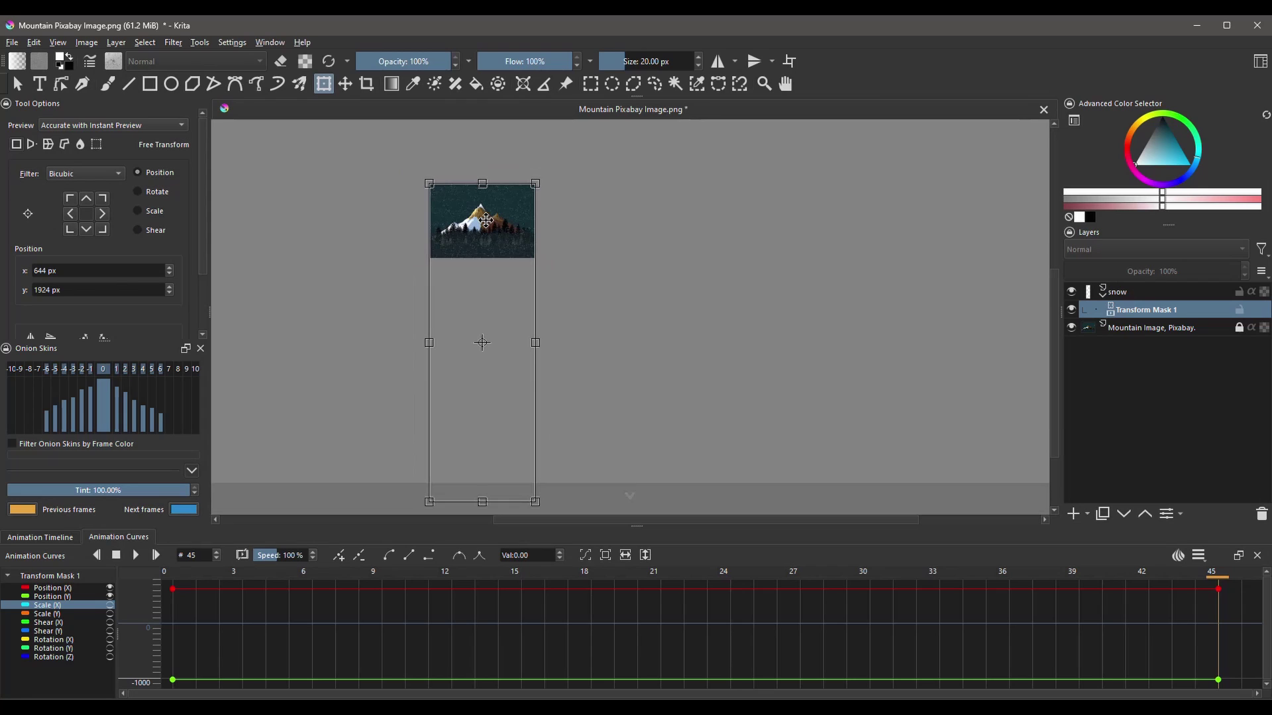
{"action": "left_click", "coordinate": [341, 559]}
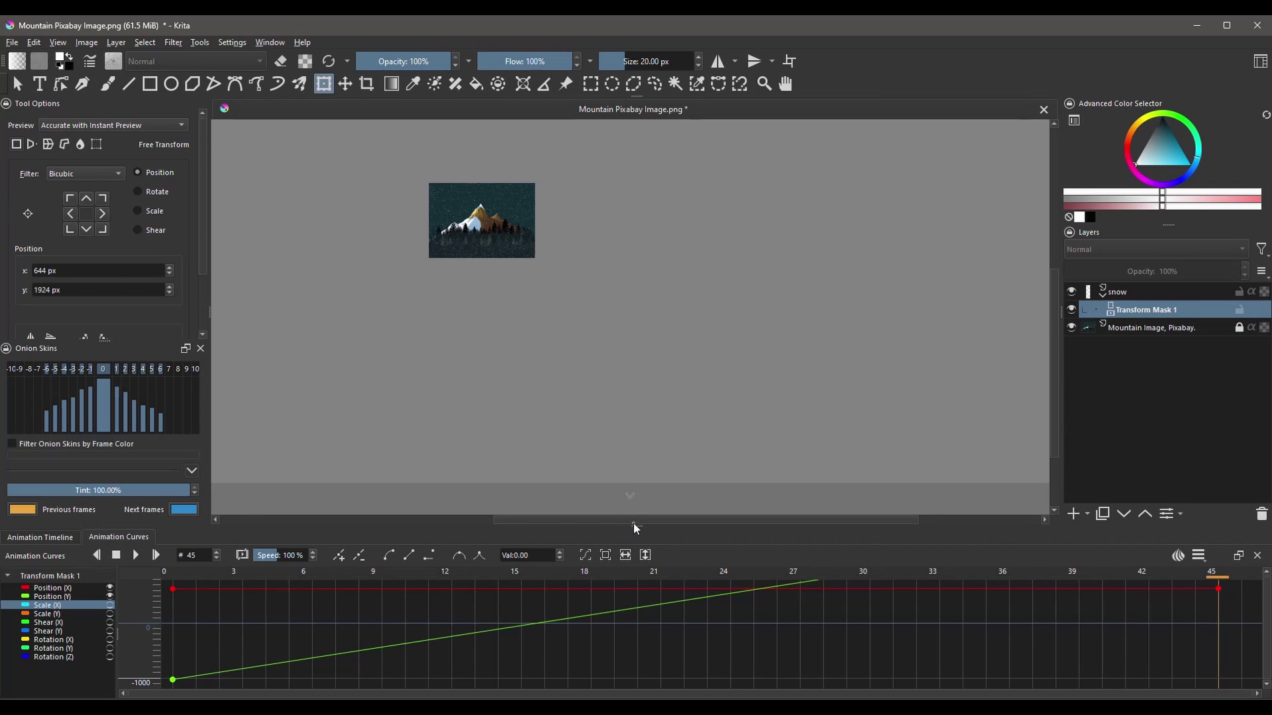
Check the full vertical position curve up to frame 45, and play the snow animation from frame 0 in the timeline.
{"action": "left_click_drag", "start_coordinate": [635, 525], "coordinate": [632, 429]}
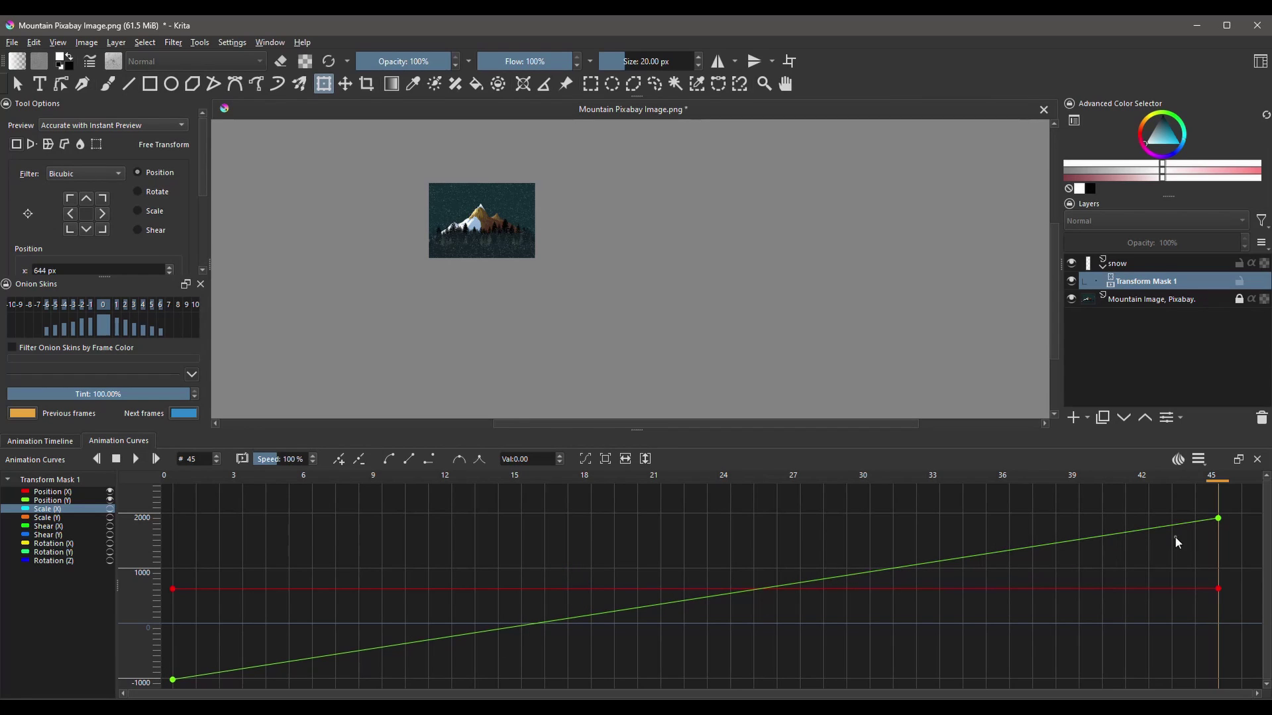
{"action": "left_click_drag", "start_coordinate": [642, 431], "coordinate": [637, 565]}
{"action": "scroll", "coordinate": [549, 373], "scroll_direction": "up", "scroll_amount": 3}
{"action": "scroll", "coordinate": [468, 360], "scroll_direction": "down", "scroll_amount": 3}
{"action": "scroll", "coordinate": [542, 446], "scroll_direction": "up", "scroll_amount": 5}
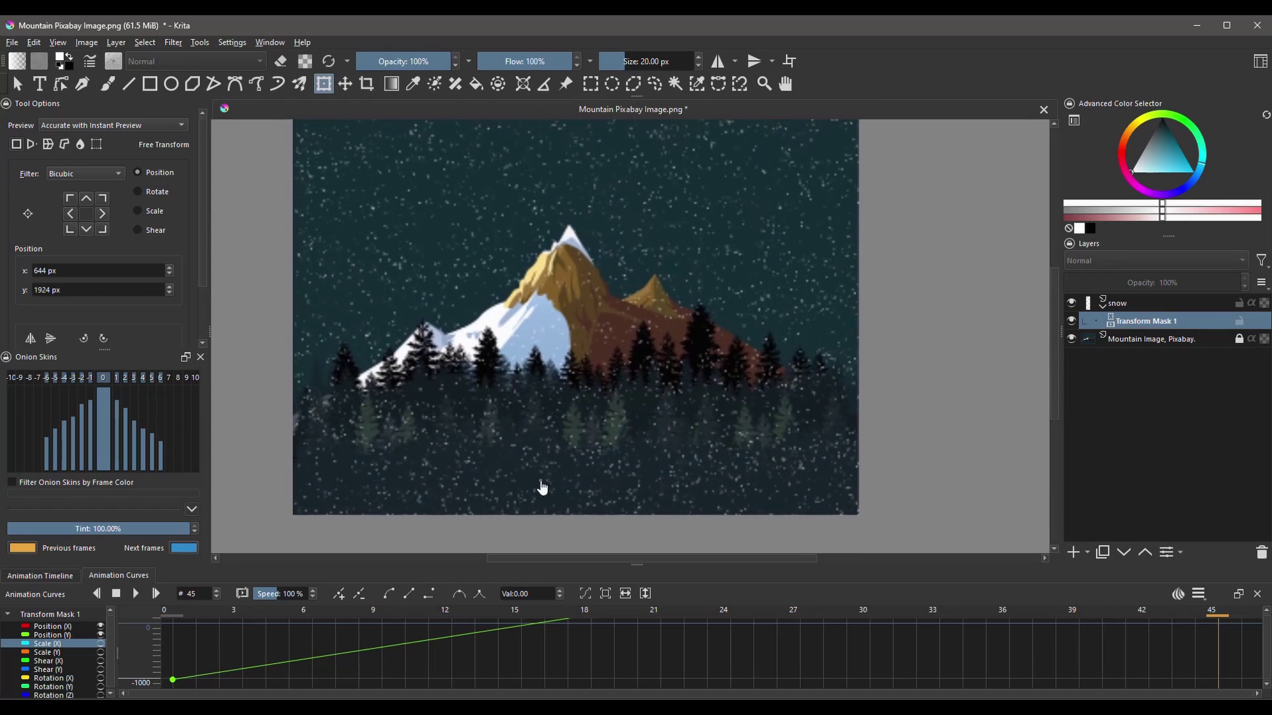
{"action": "left_click", "coordinate": [51, 575]}
{"action": "left_click", "coordinate": [114, 625]}
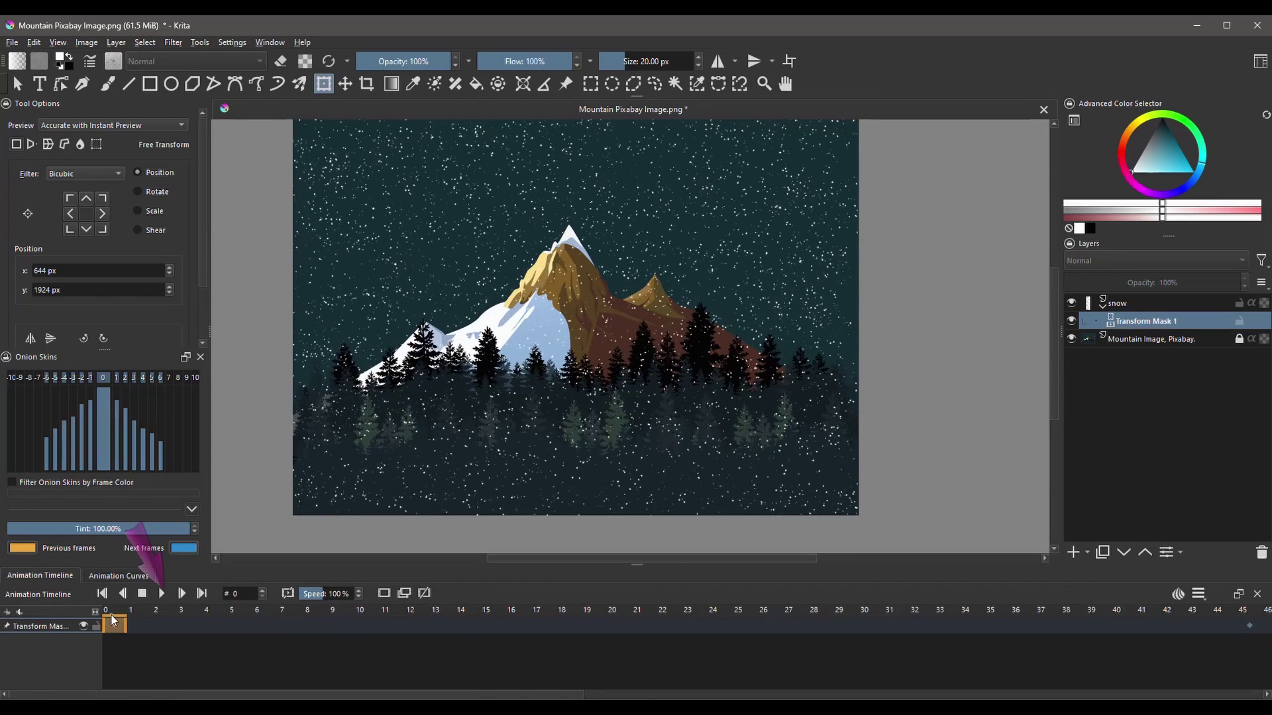
{"action": "key", "text": "space"}
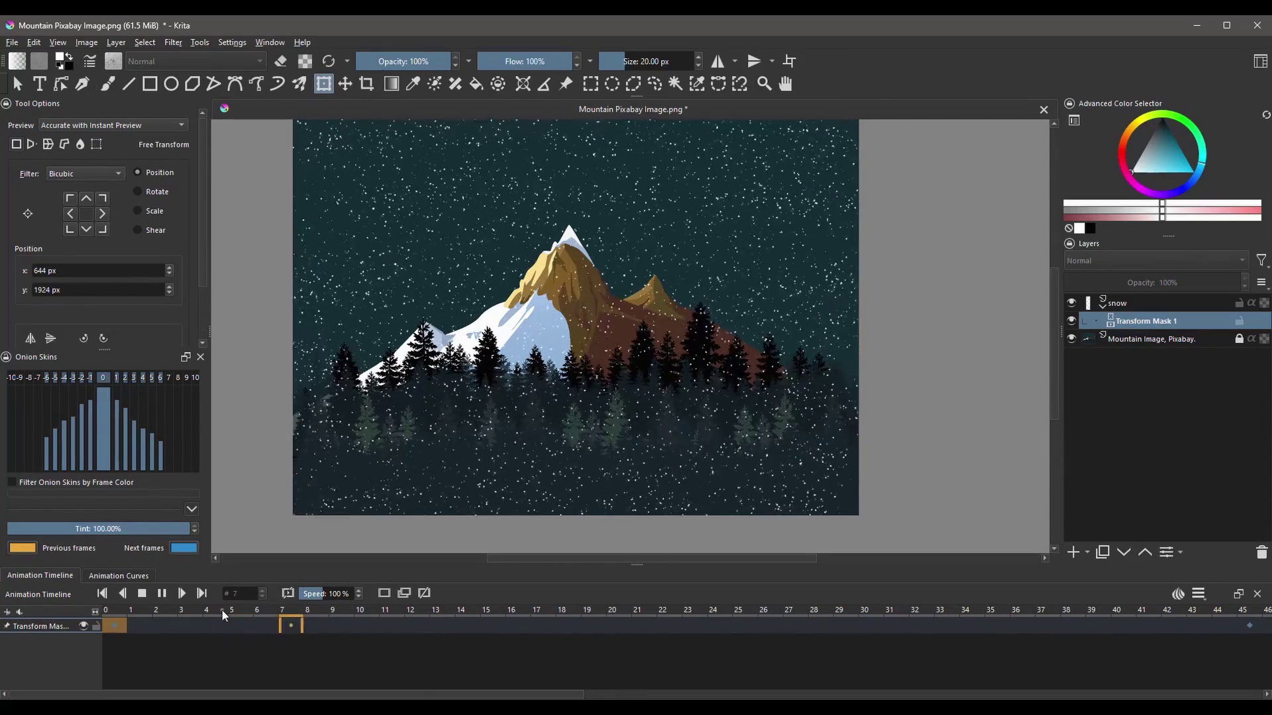
{"action": "key", "text": "space"}
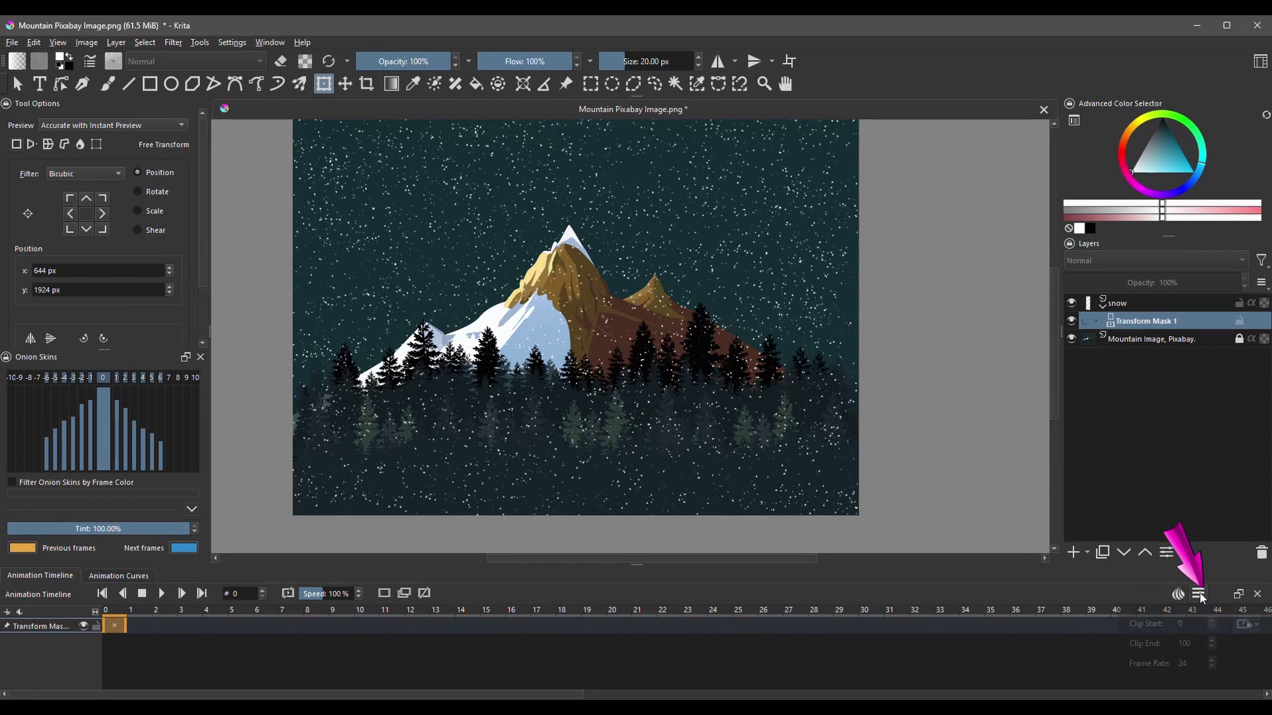
Set the animation's clip end to frame 45 and frame rate to 12, and preview the snow playback.
{"action": "double_click", "coordinate": [1175, 644]}
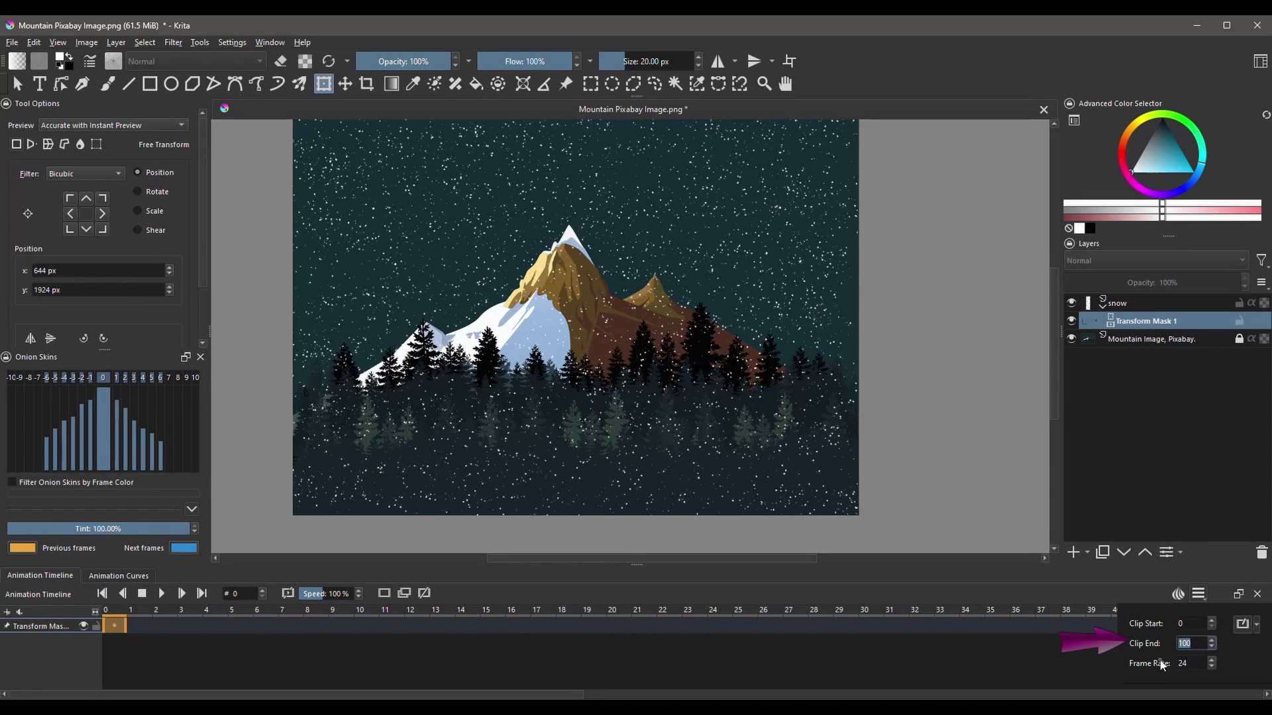
{"action": "type", "text": "45"}
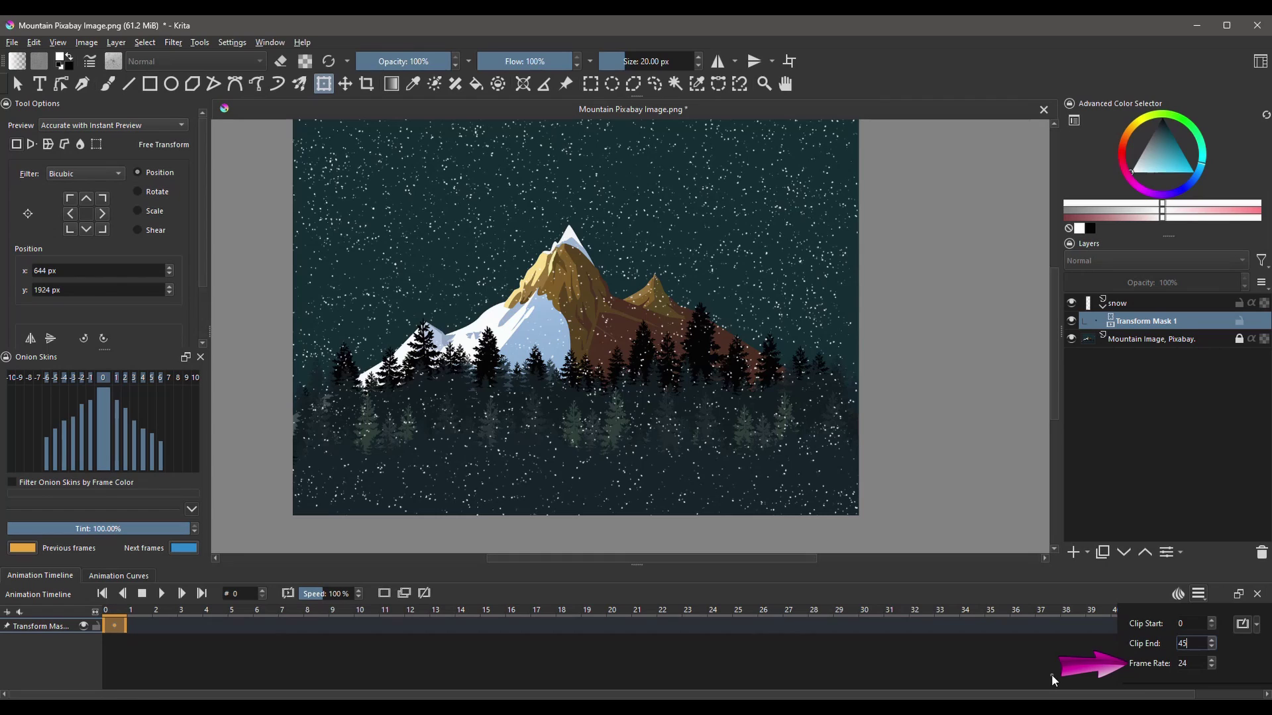
{"action": "left_click", "coordinate": [1184, 663]}
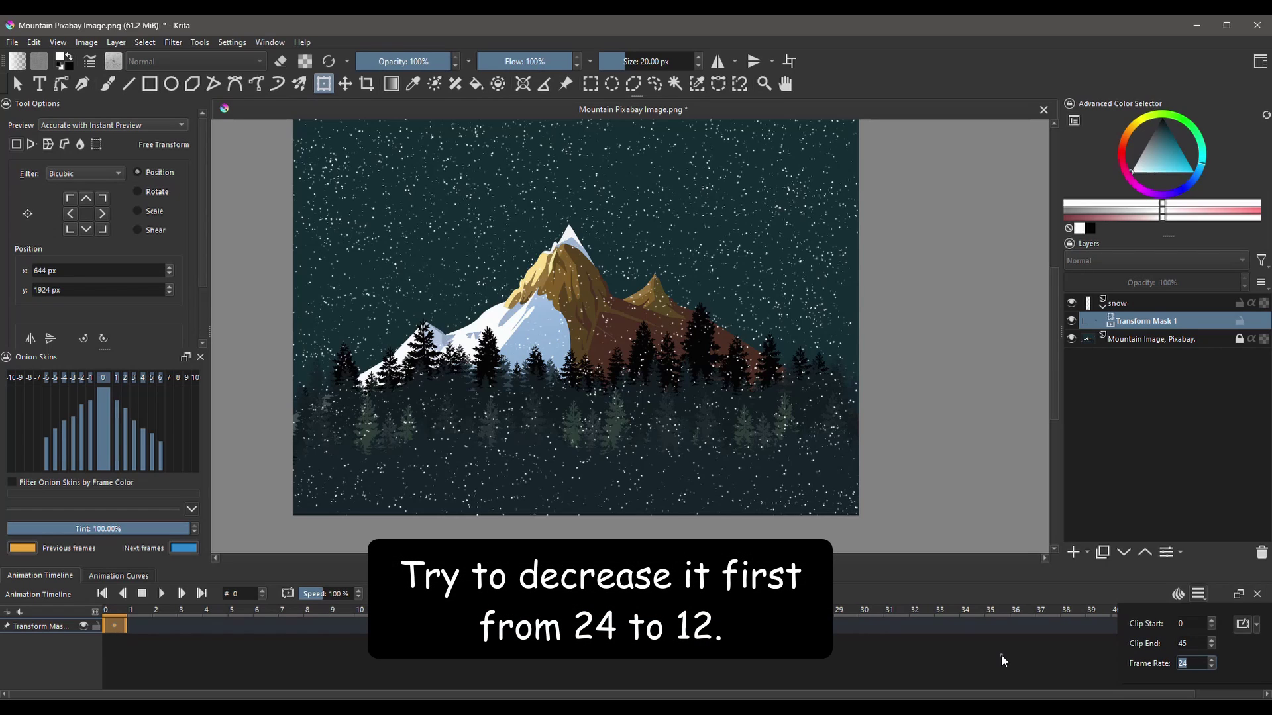
{"action": "type", "text": "12"}
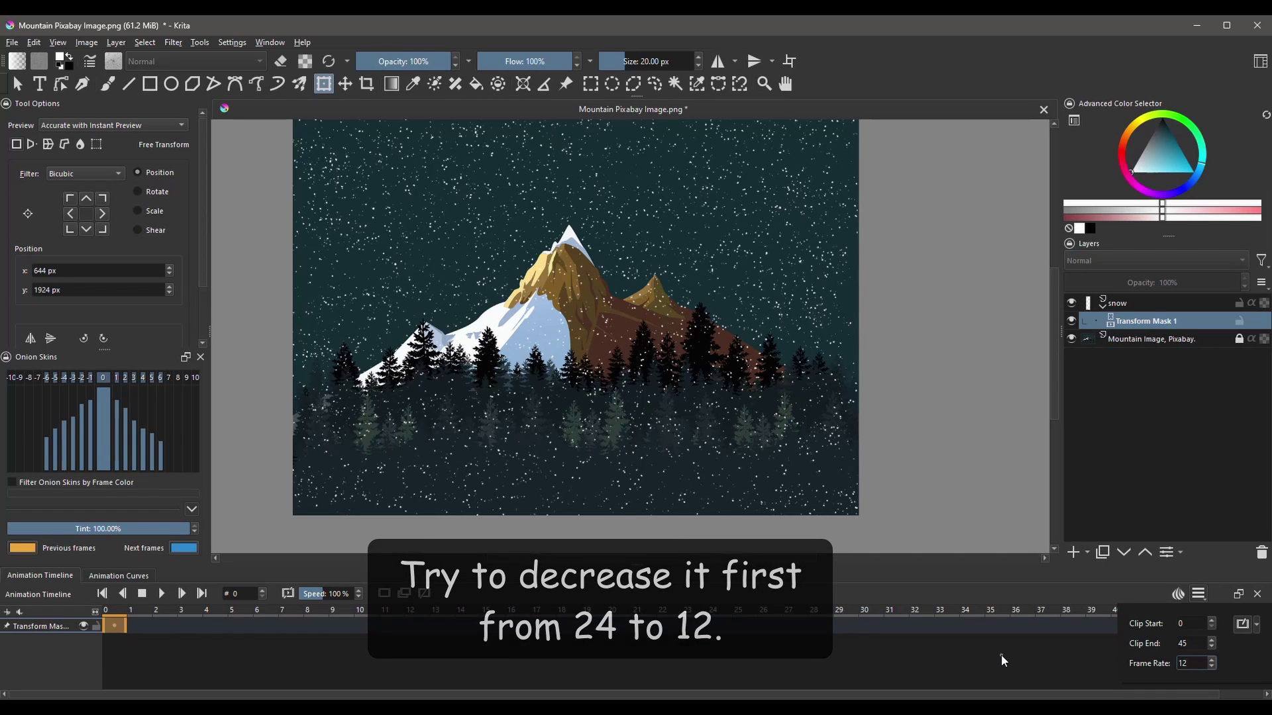
{"action": "left_click", "coordinate": [161, 593]}
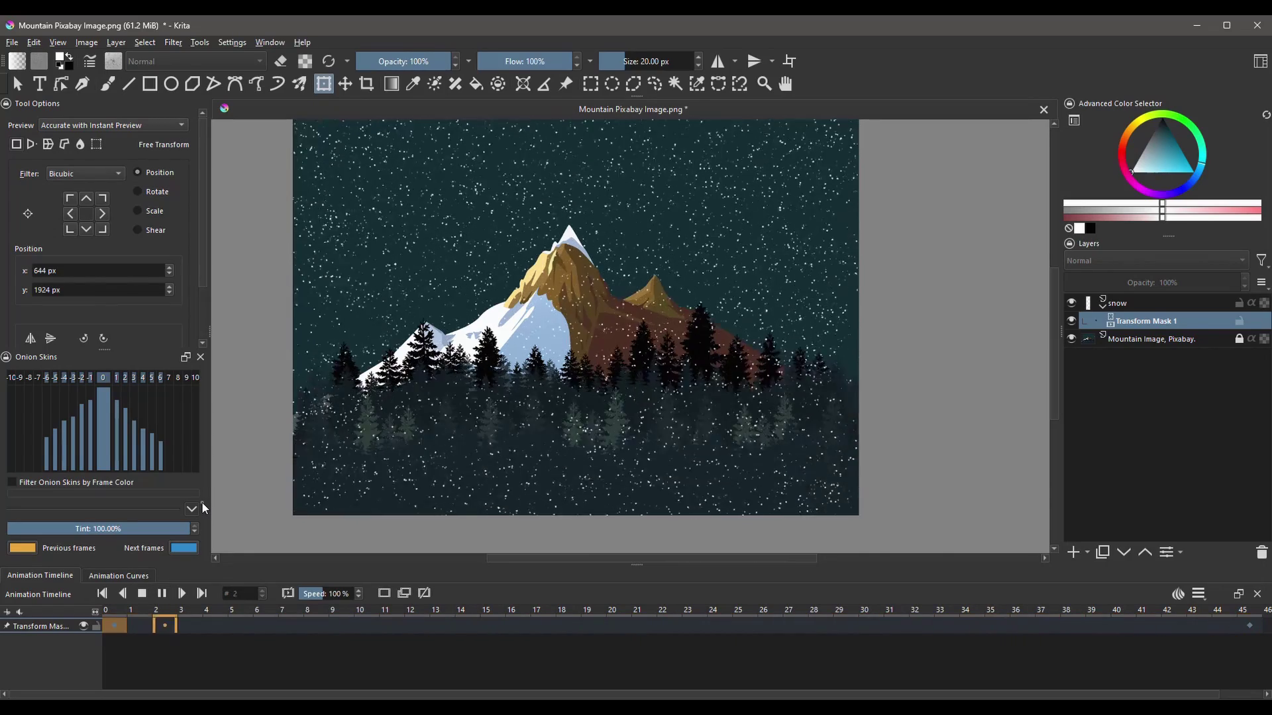
{"action": "left_click", "coordinate": [141, 594]}
Lower the animation's frame rate to 8 and play the snow again.
{"action": "left_click", "coordinate": [1198, 595]}
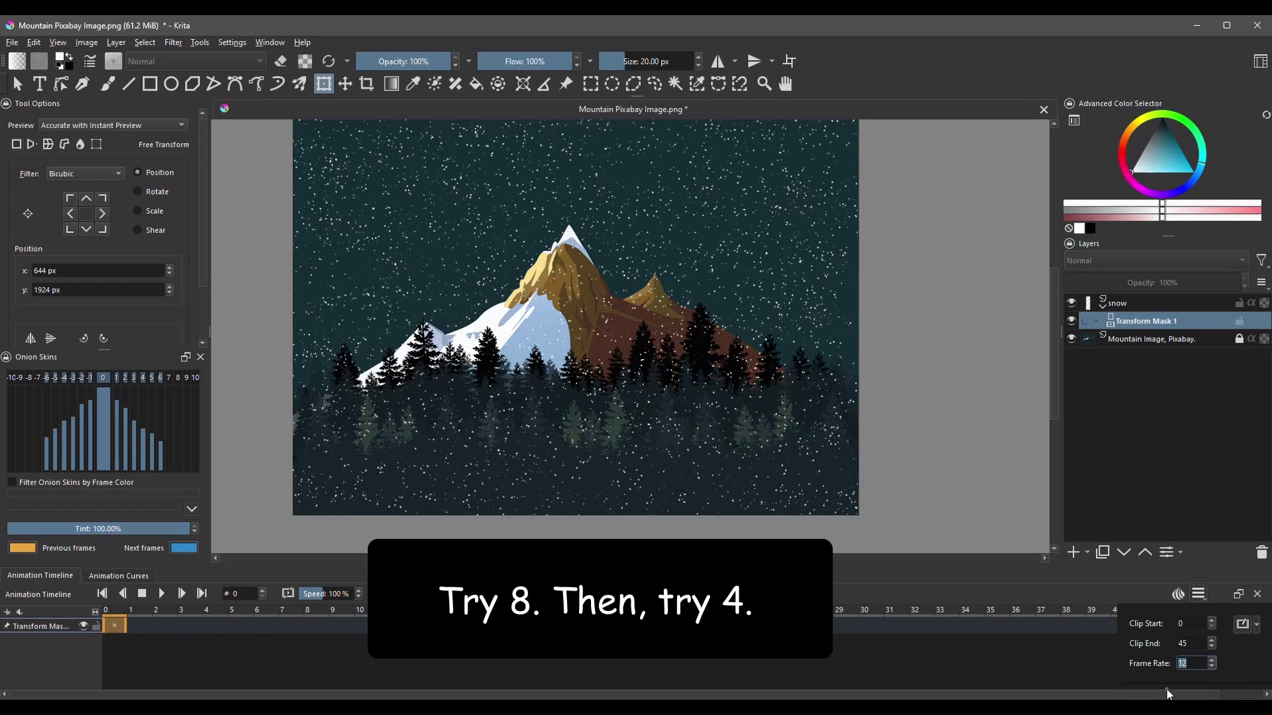
{"action": "type", "text": "8"}
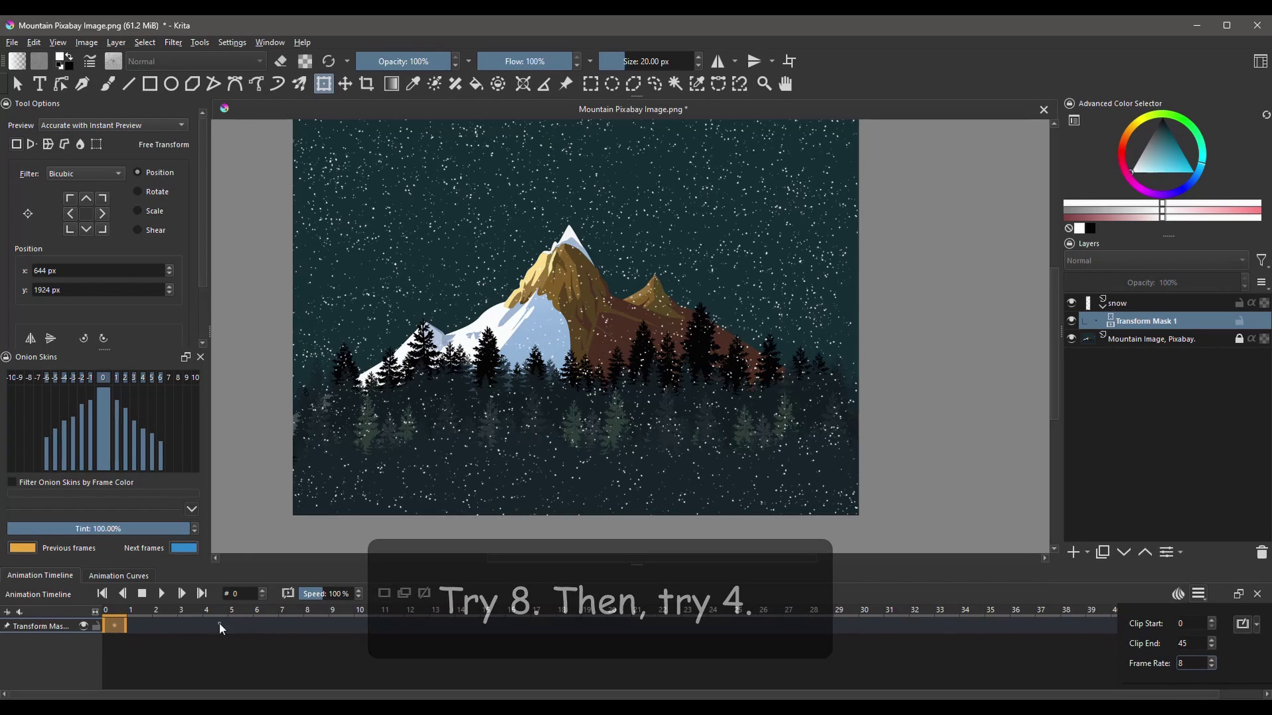
{"action": "left_click", "coordinate": [161, 594]}
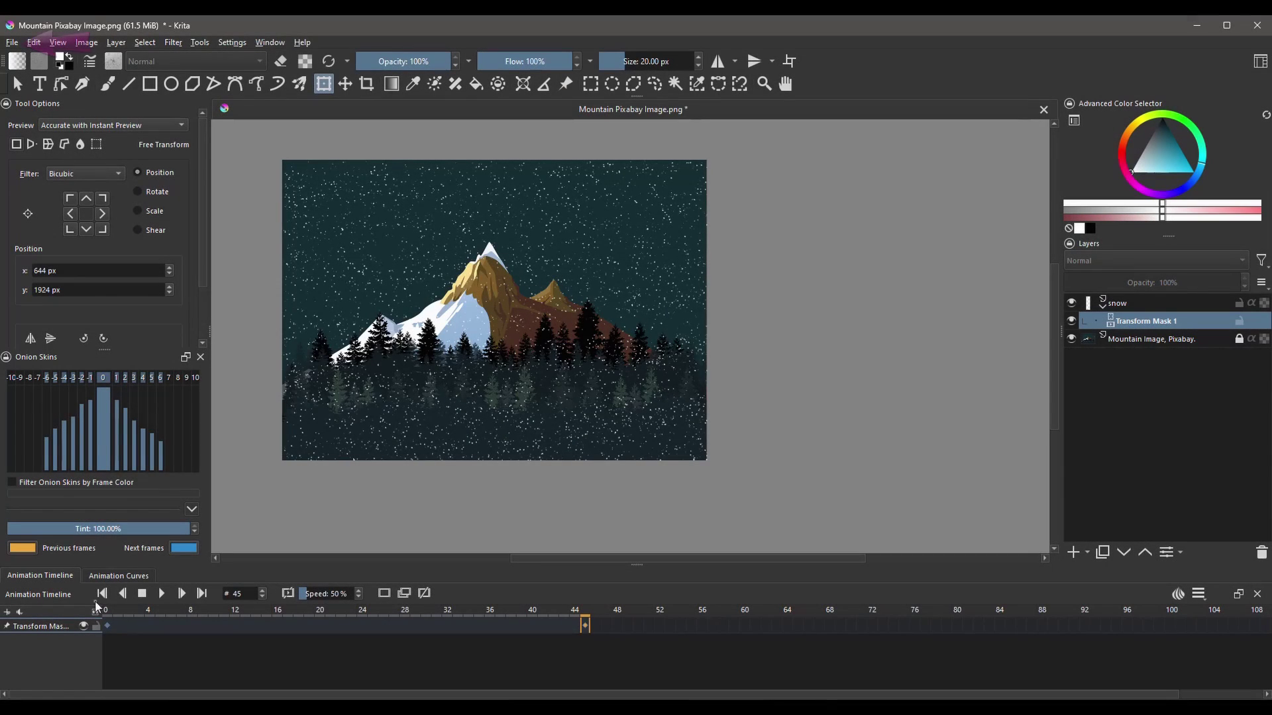
Render frames 0 to 45 as a GIF image named "Snow falling on mountain, dec 2022" in the snow falling dec 2022 folder.
{"action": "left_click", "coordinate": [13, 42]}
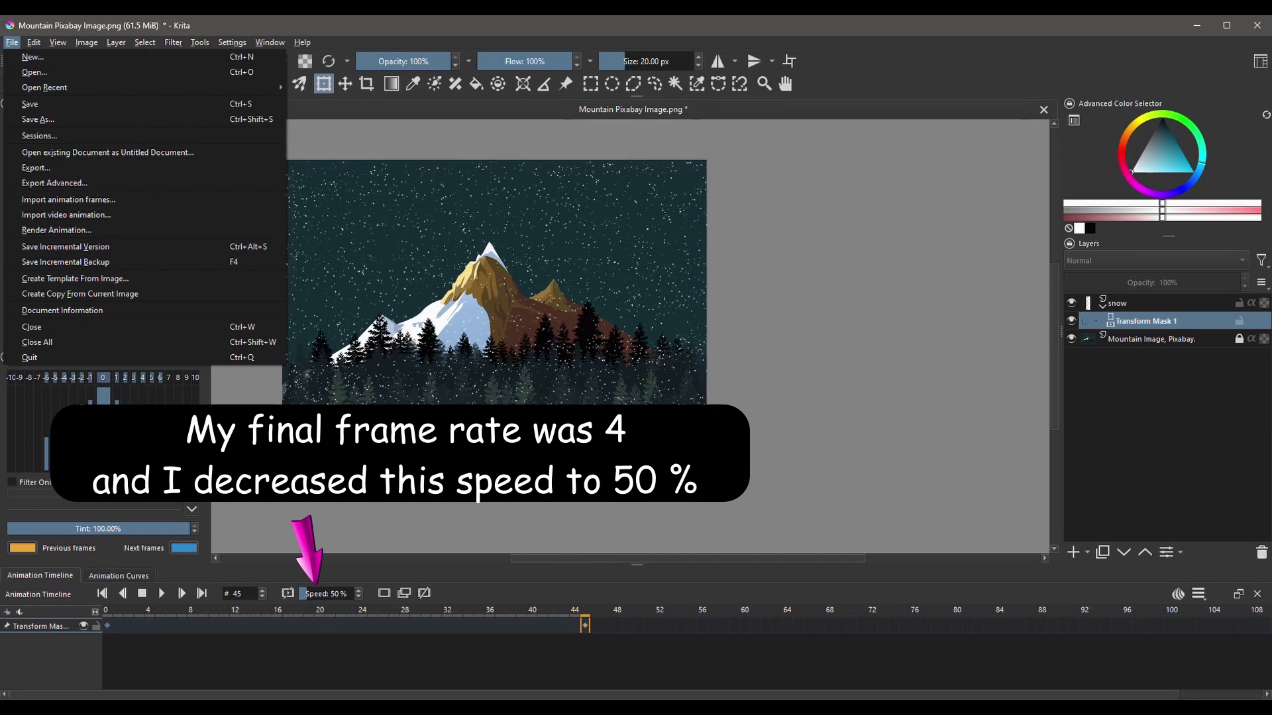
{"action": "left_click", "coordinate": [56, 233]}
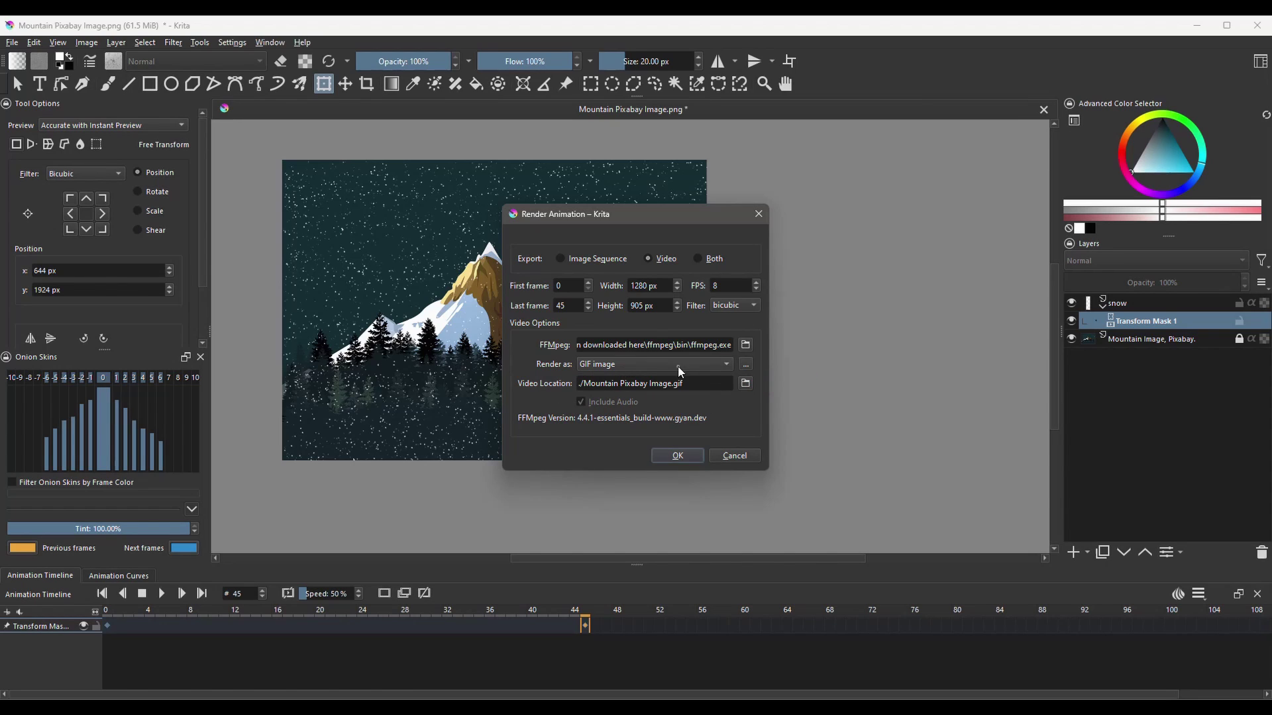
{"action": "left_click", "coordinate": [745, 384]}
{"action": "left_click_drag", "start_coordinate": [739, 239], "coordinate": [635, 187]}
{"action": "left_click", "coordinate": [498, 323]}
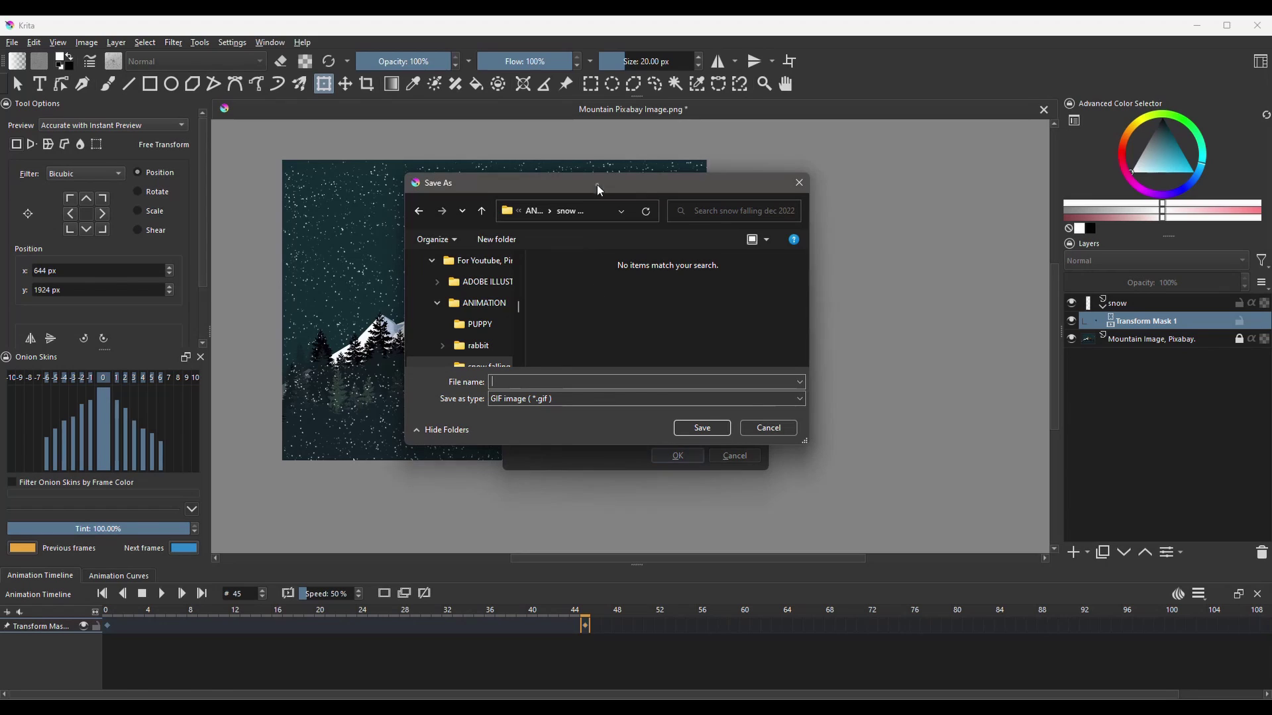
{"action": "left_click", "coordinate": [515, 381]}
{"action": "type", "text": "Snow falling on mountain, dec 2022"}
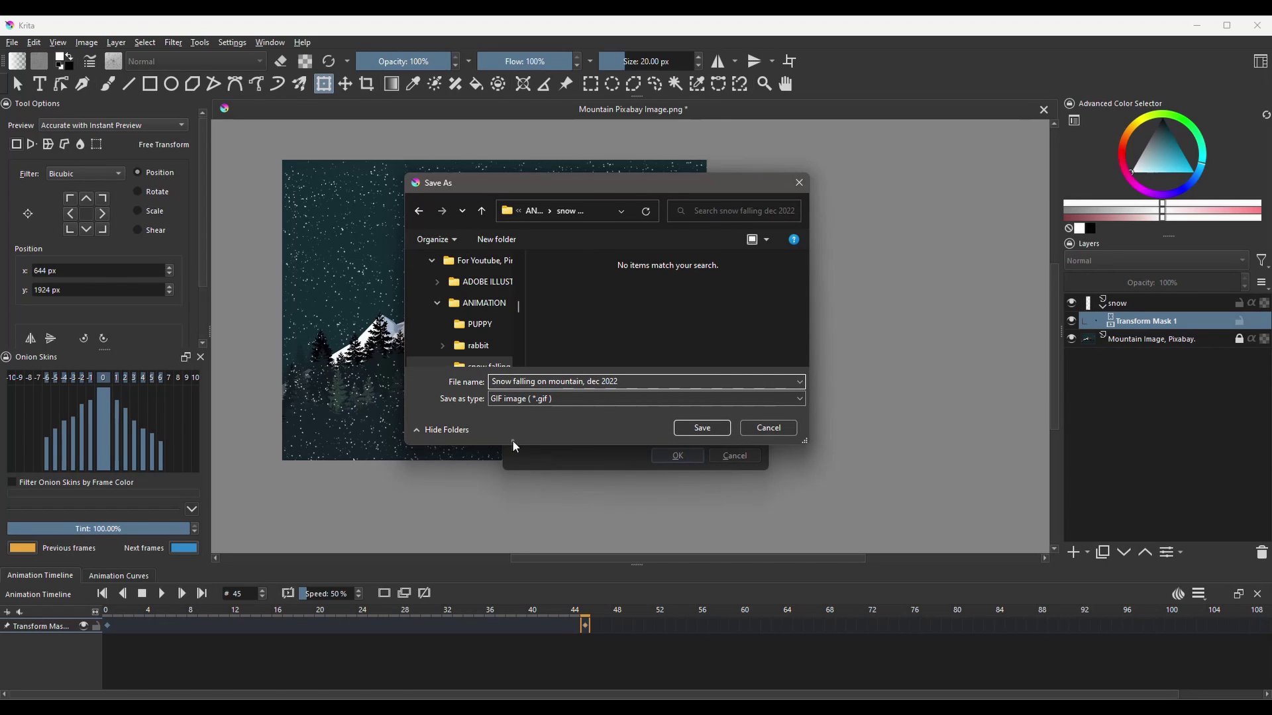
{"action": "left_click", "coordinate": [702, 429]}
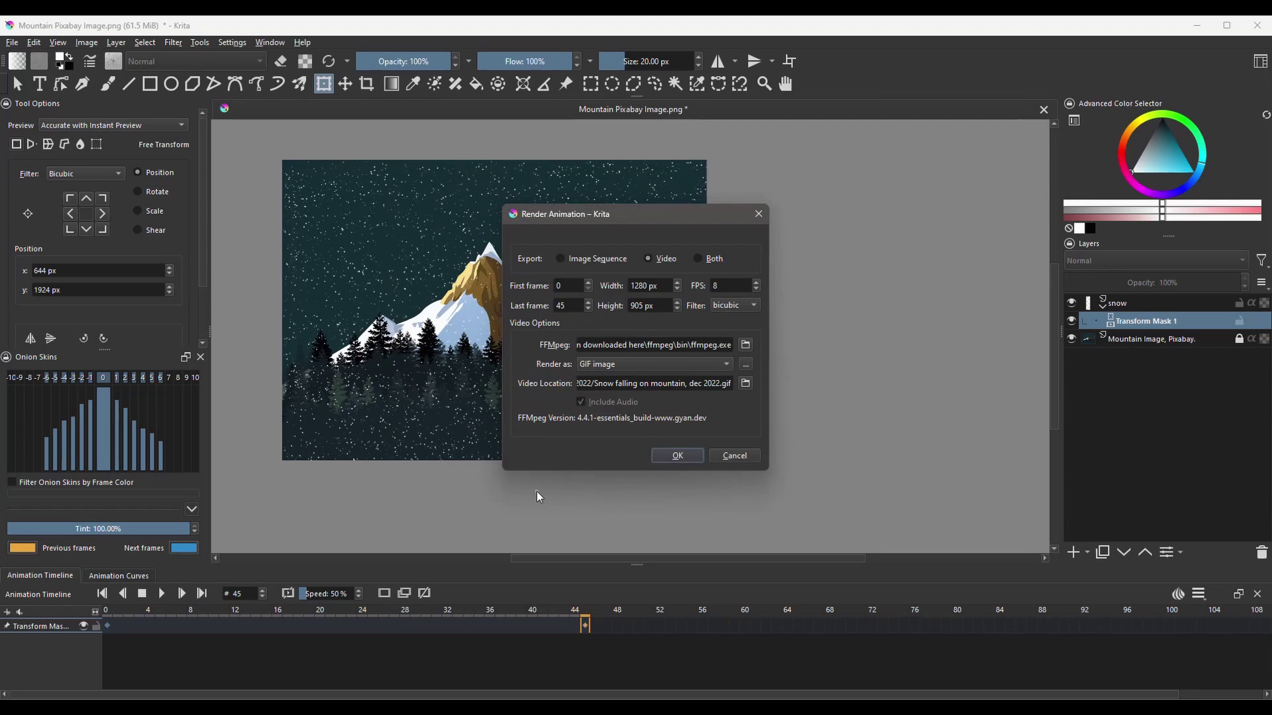
{"action": "left_click", "coordinate": [675, 456]}
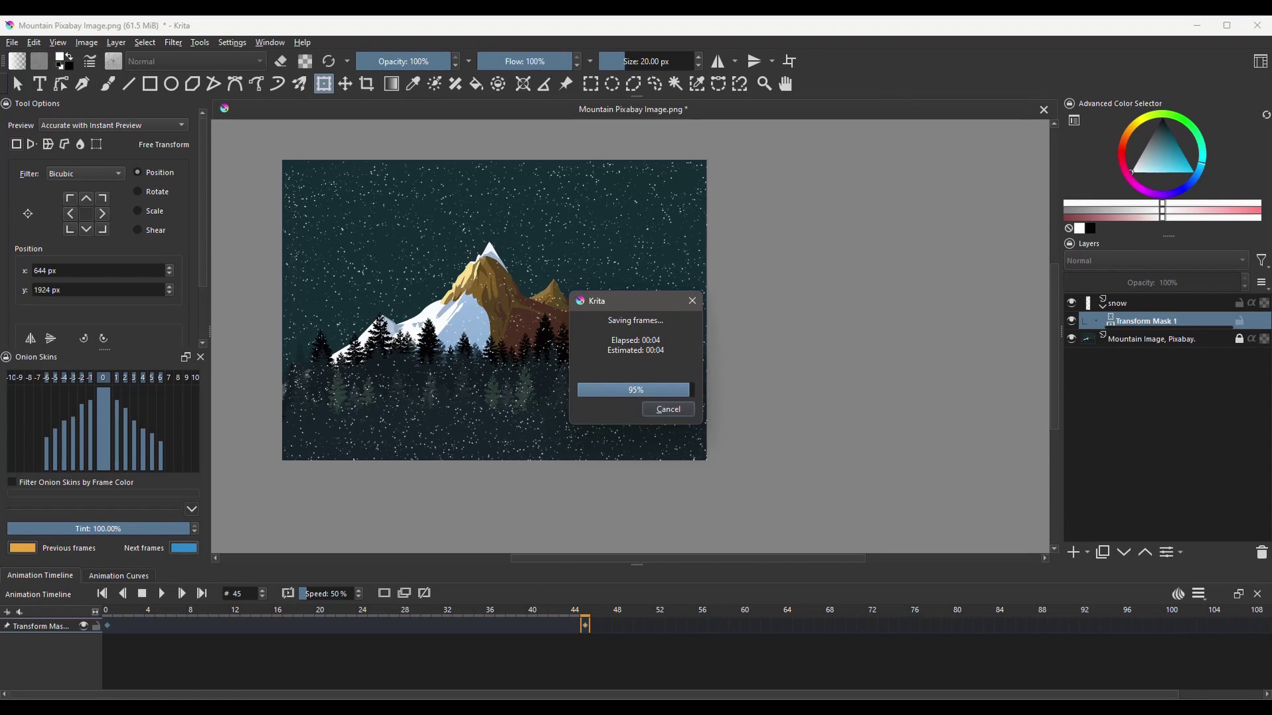